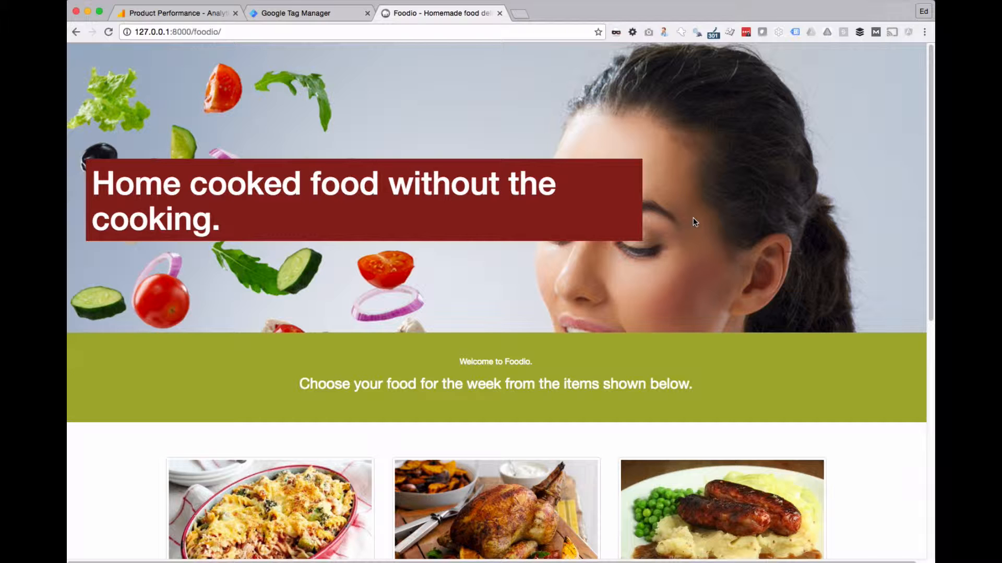
# Step: Look over the Pasta bake, Roast Chicken and Sausage & Mash items on the Foodio homepage
pyautogui.scroll(-3, 626, 209)
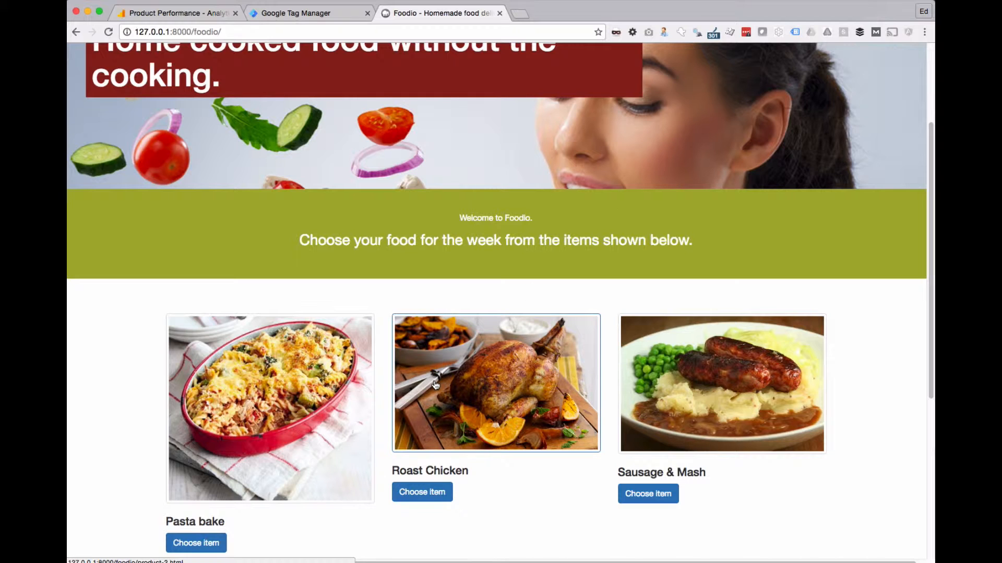
pyautogui.moveTo(300, 391)
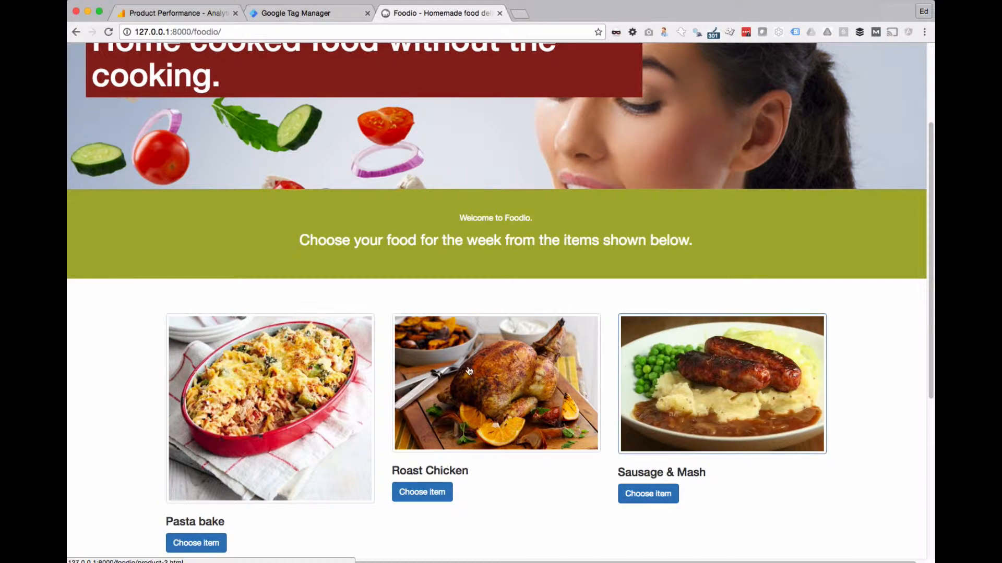
pyautogui.moveTo(337, 385)
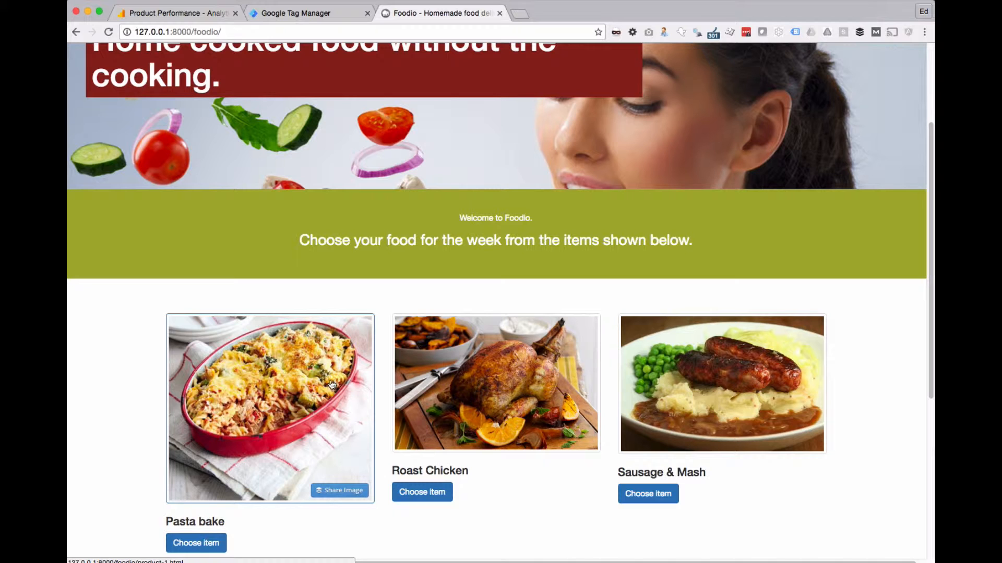
pyautogui.moveTo(363, 373)
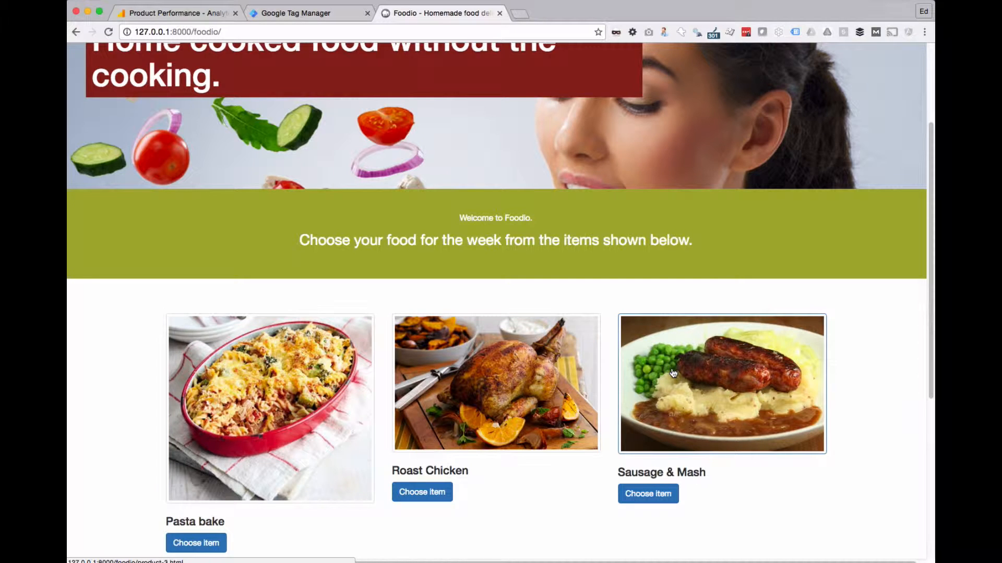
# Step: Switch to Google Analytics and examine product detail views and revenue by canMicro value in the Product Performance report
pyautogui.click(180, 17)
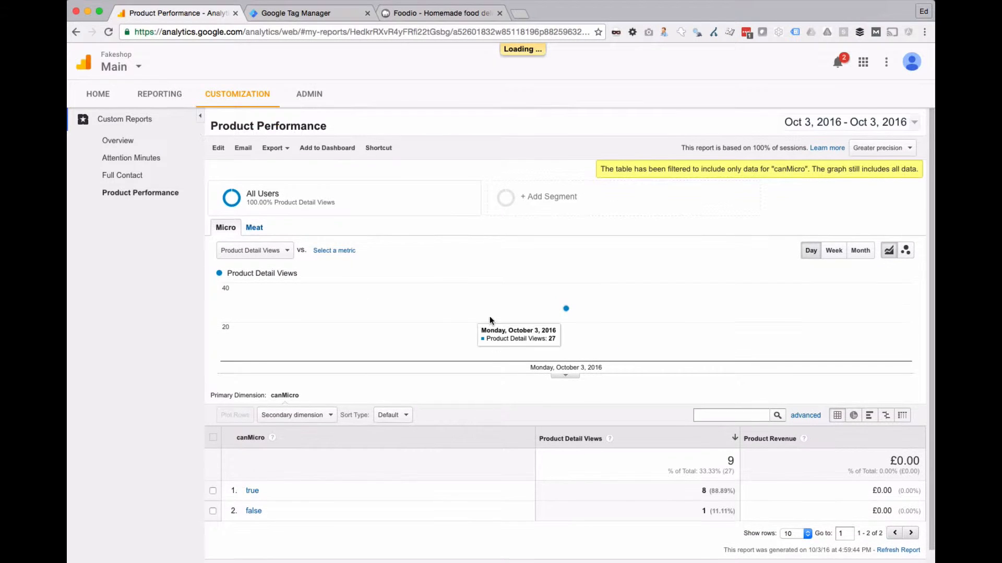
pyautogui.scroll(-1, 490, 320)
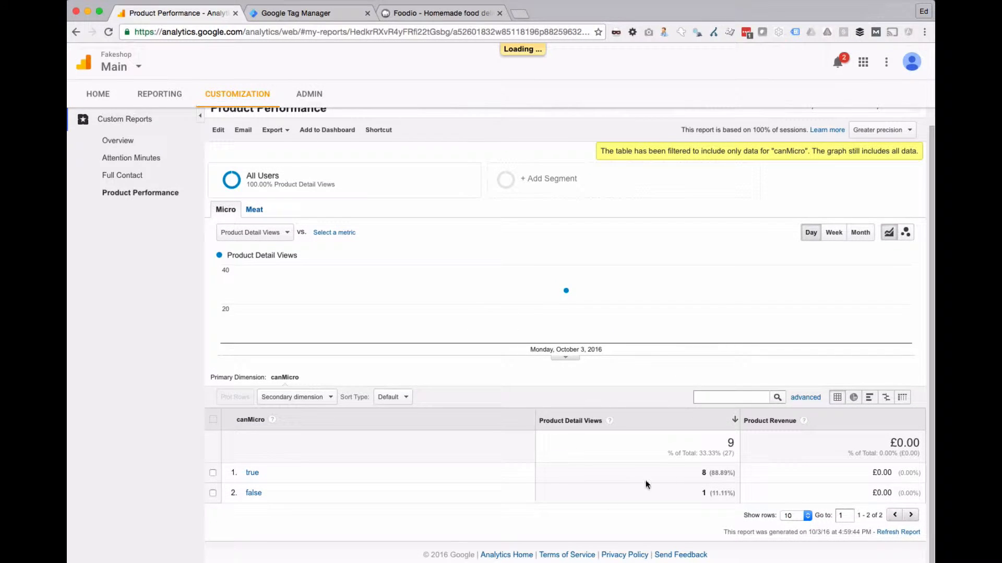
pyautogui.scroll(1, 411, 380)
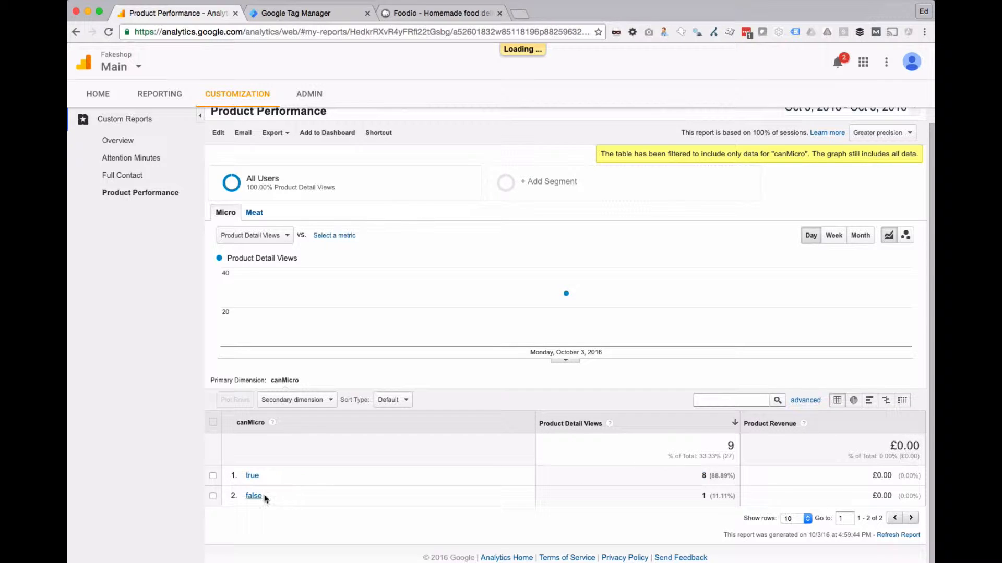
pyautogui.moveTo(701, 497); pyautogui.dragTo(708, 498)
pyautogui.click(692, 502)
pyautogui.moveTo(860, 477)
pyautogui.mouseDown()
pyautogui.moveTo(887, 500)
pyautogui.moveTo(866, 478)
pyautogui.mouseUp()
pyautogui.click(887, 495)
pyautogui.click(866, 479)
pyautogui.click(441, 16)
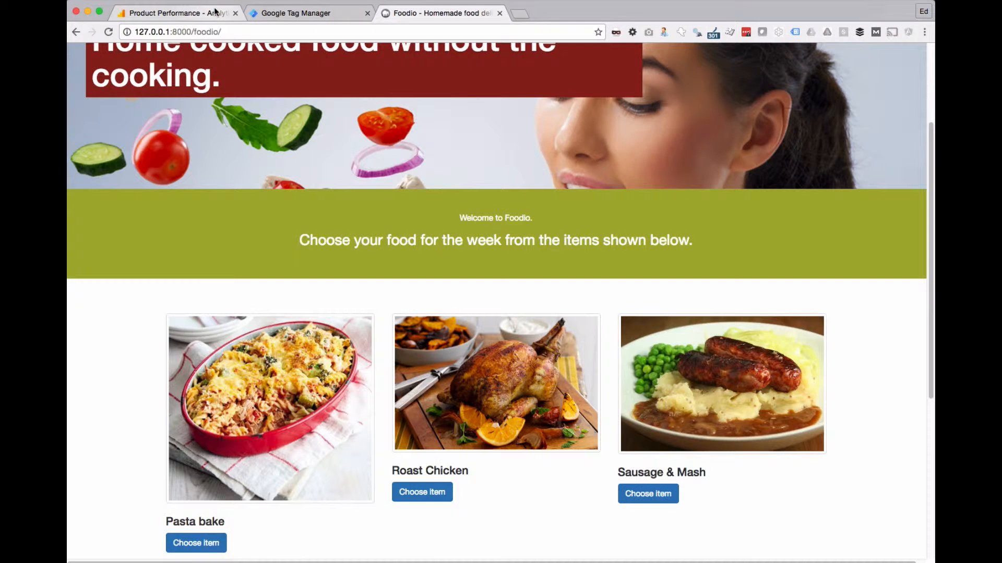
pyautogui.click(215, 12)
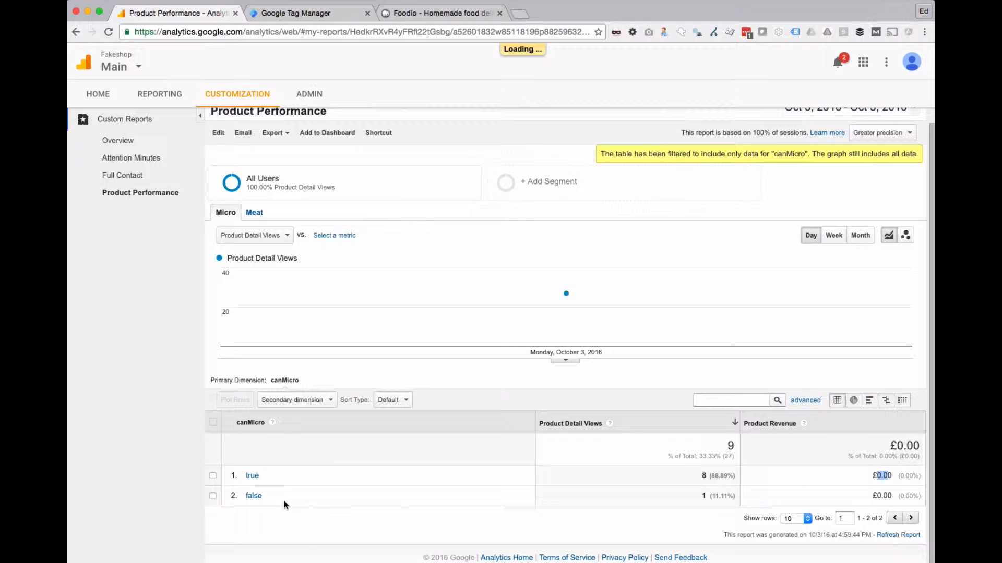
pyautogui.scroll(1, 265, 235)
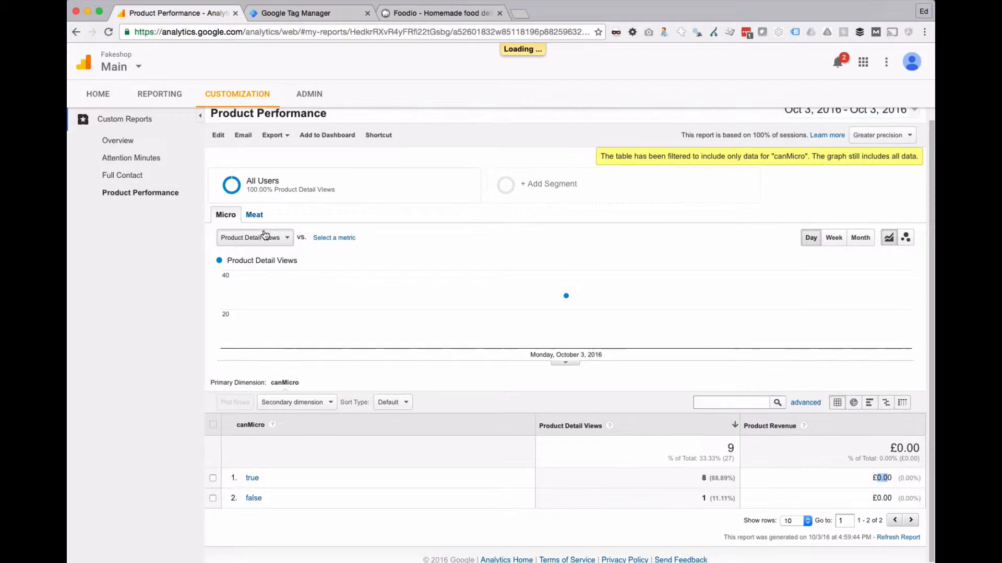
# Step: View the report's Meat breakdown and drill into containsMeat true to examine the detail views per product
pyautogui.click(255, 214)
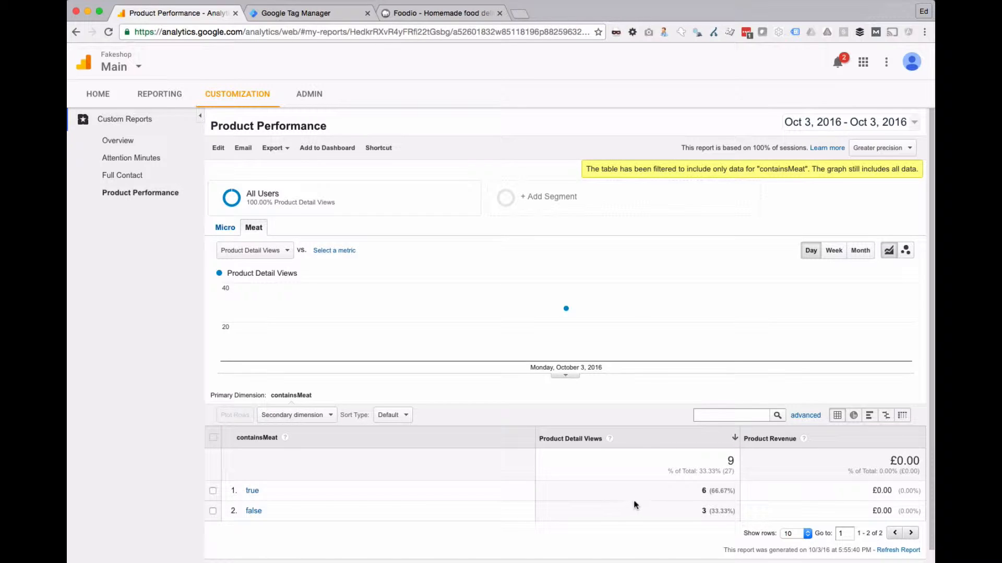
pyautogui.doubleClick(703, 491)
pyautogui.click(668, 499)
pyautogui.doubleClick(704, 512)
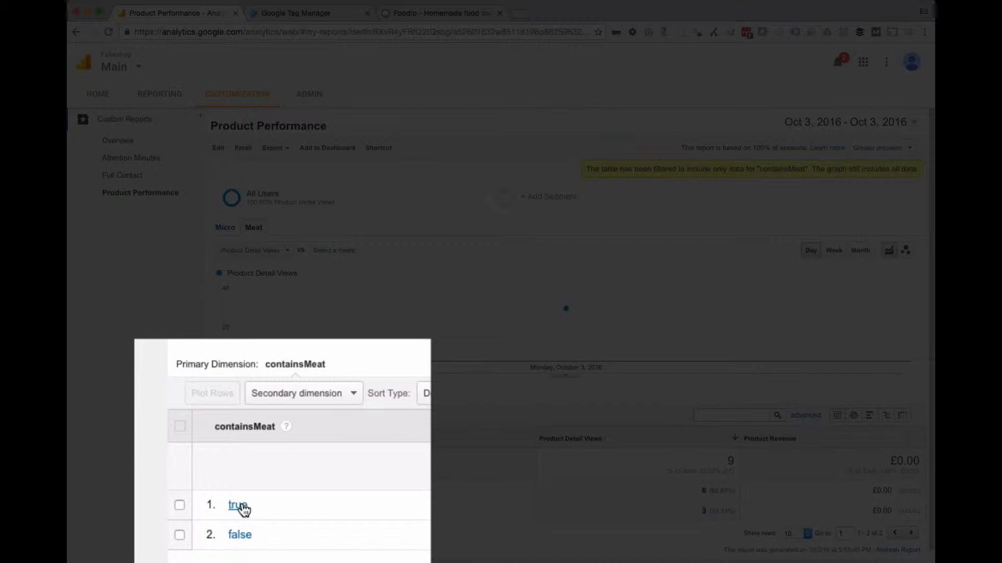
pyautogui.click(253, 491)
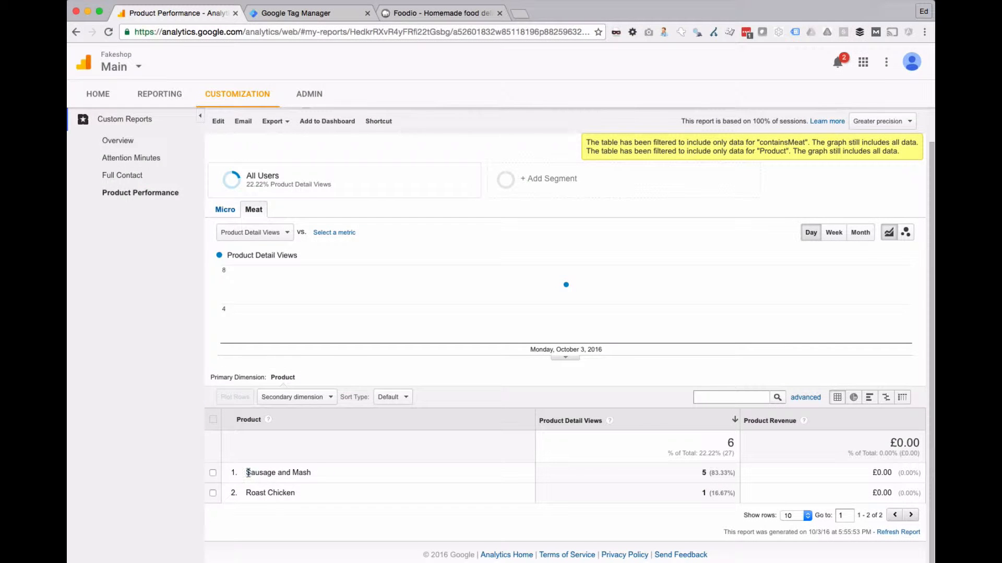
pyautogui.moveTo(248, 473); pyautogui.dragTo(458, 494)
pyautogui.click(675, 471)
pyautogui.doubleClick(702, 473)
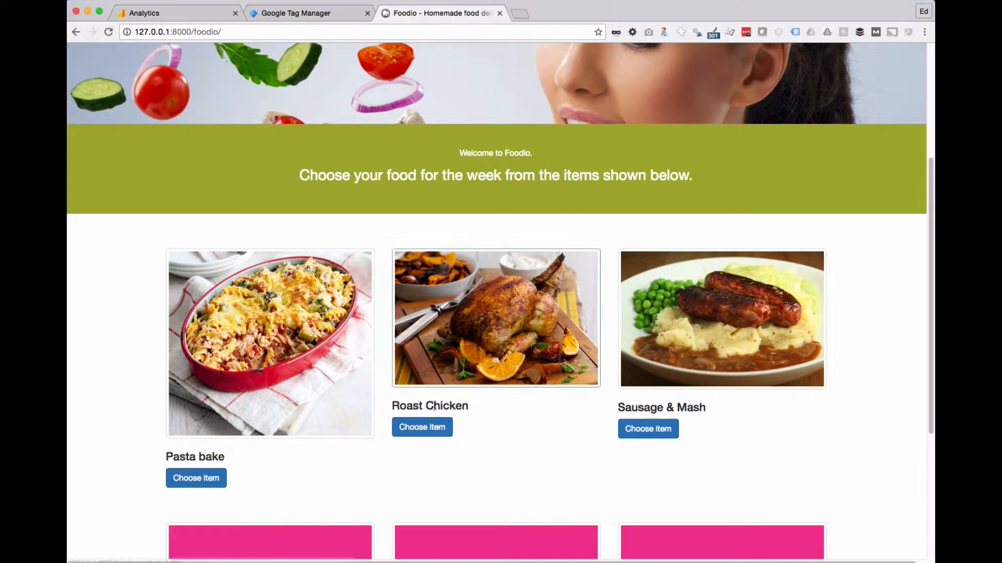
# Step: On the Foodio site, open the Roast Chicken product page, examine its category under More Details, and return to the homepage
pyautogui.click(432, 428)
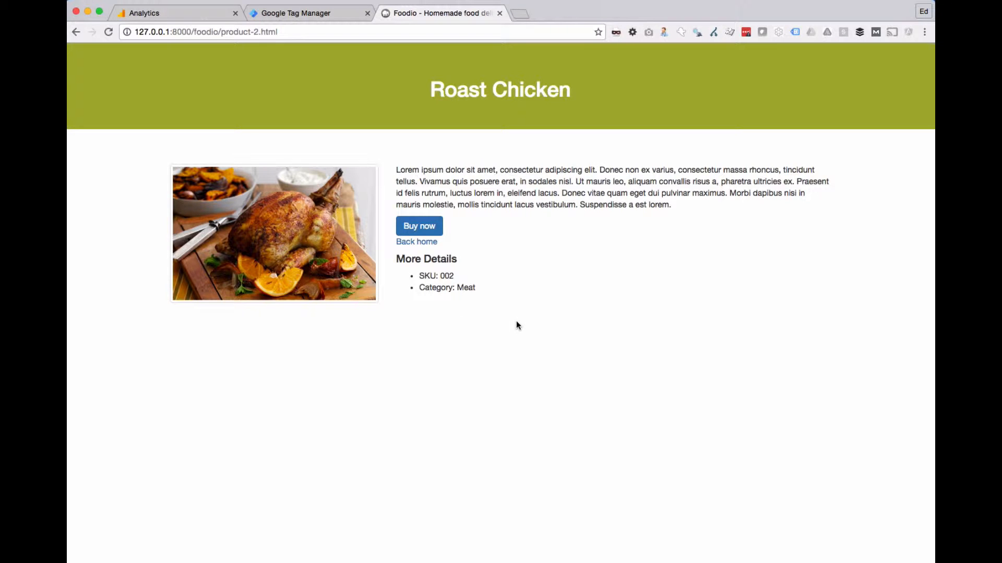
pyautogui.moveTo(430, 286); pyautogui.dragTo(480, 288)
pyautogui.click(485, 291)
pyautogui.click(474, 293)
pyautogui.doubleClick(468, 289)
pyautogui.click(441, 288)
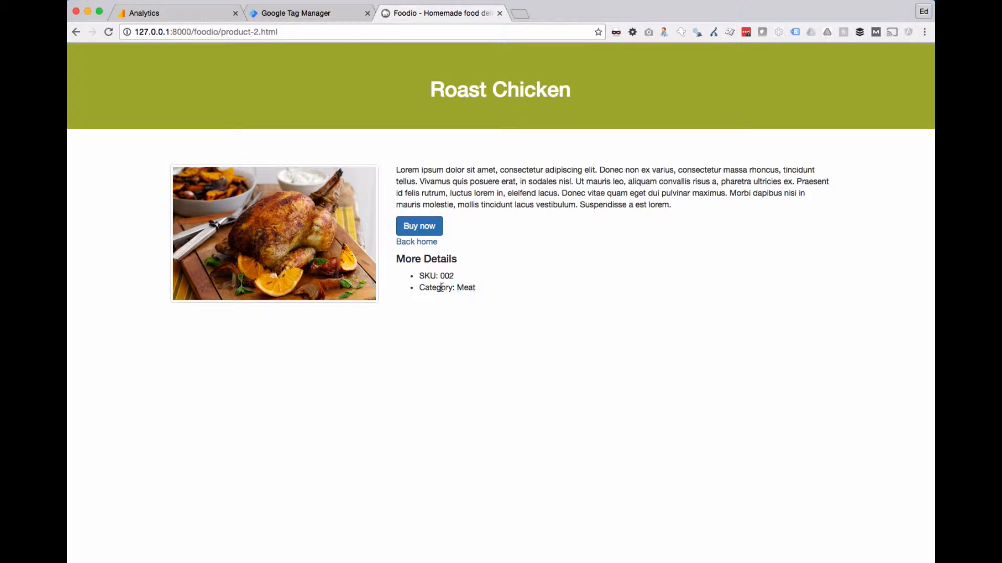
pyautogui.doubleClick(468, 288)
pyautogui.click(75, 32)
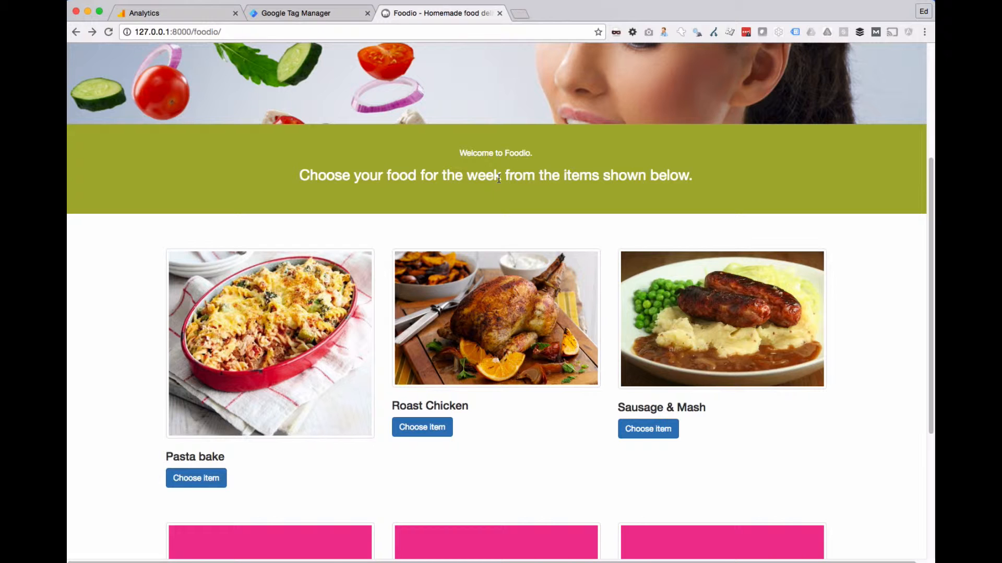
# Step: Switch to the code editor, reorder the open files so product-2.html precedes product-3.html, and bring up product-1.html
pyautogui.press('super+Tab')
pyautogui.press('super+Tab')
pyautogui.press('super+Tab')
pyautogui.press('super+Tab')
pyautogui.press('super+Tab')
pyautogui.press('super+Tab')
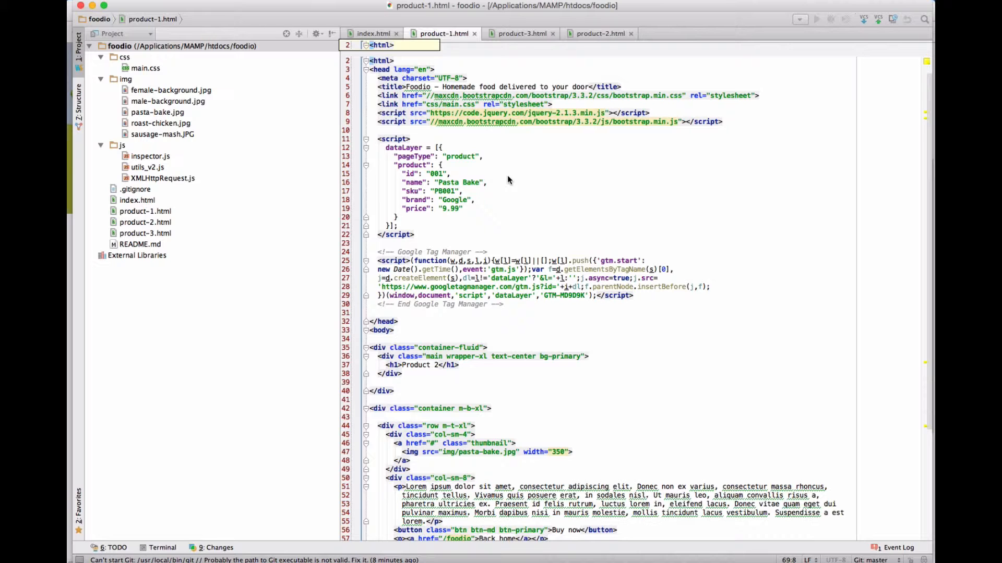
pyautogui.scroll(1, 475, 148)
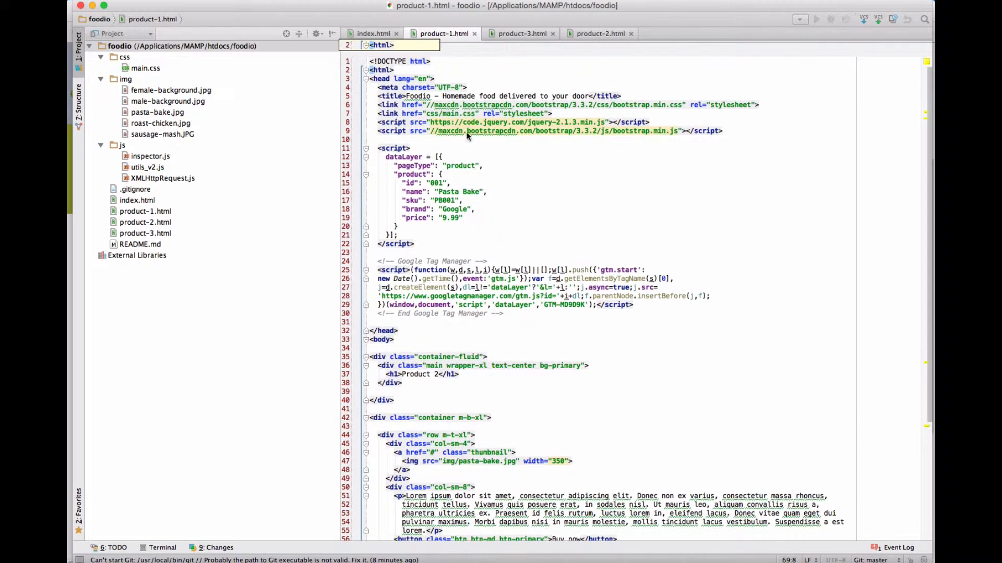
pyautogui.click(427, 183)
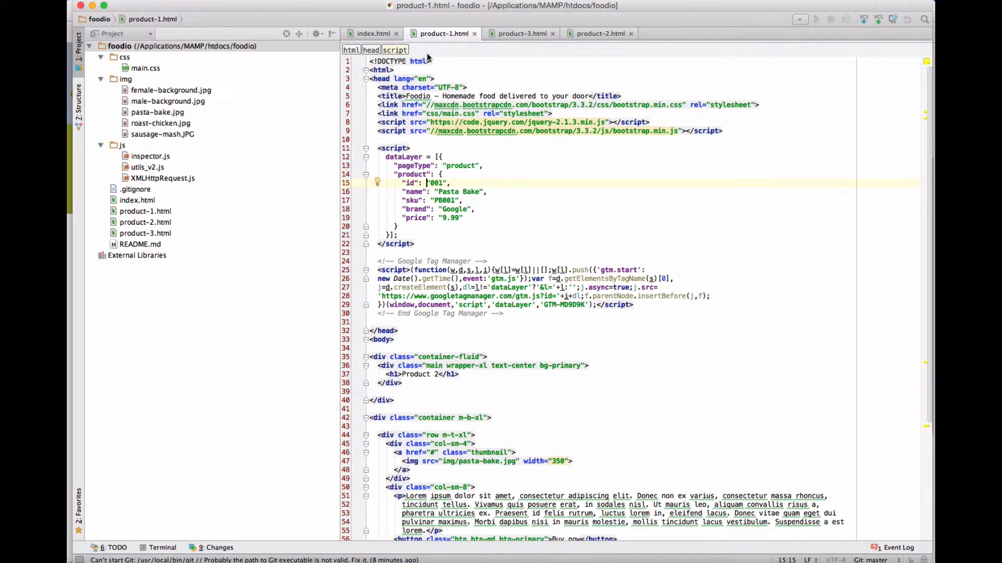
pyautogui.moveTo(587, 34); pyautogui.dragTo(494, 34)
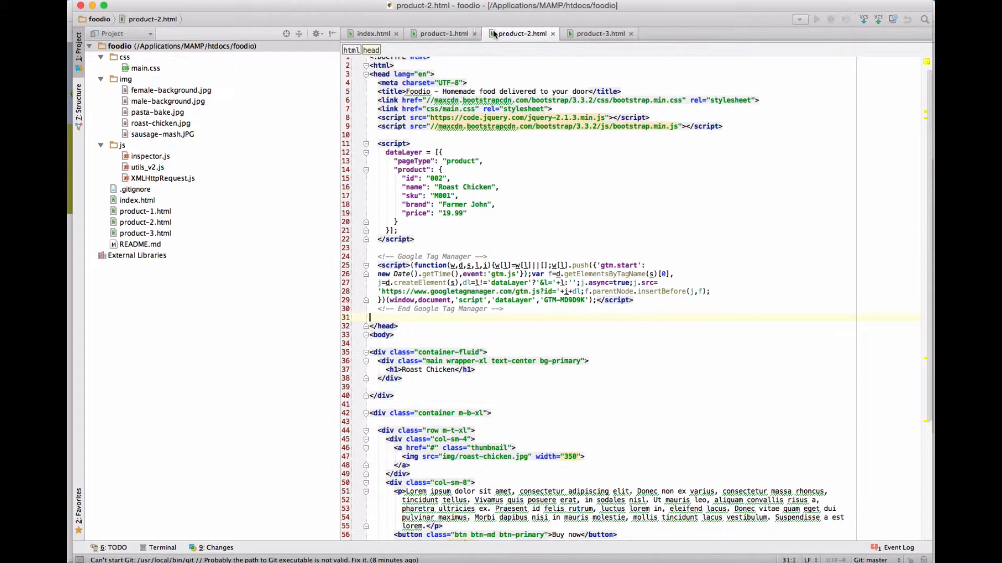
pyautogui.click(594, 34)
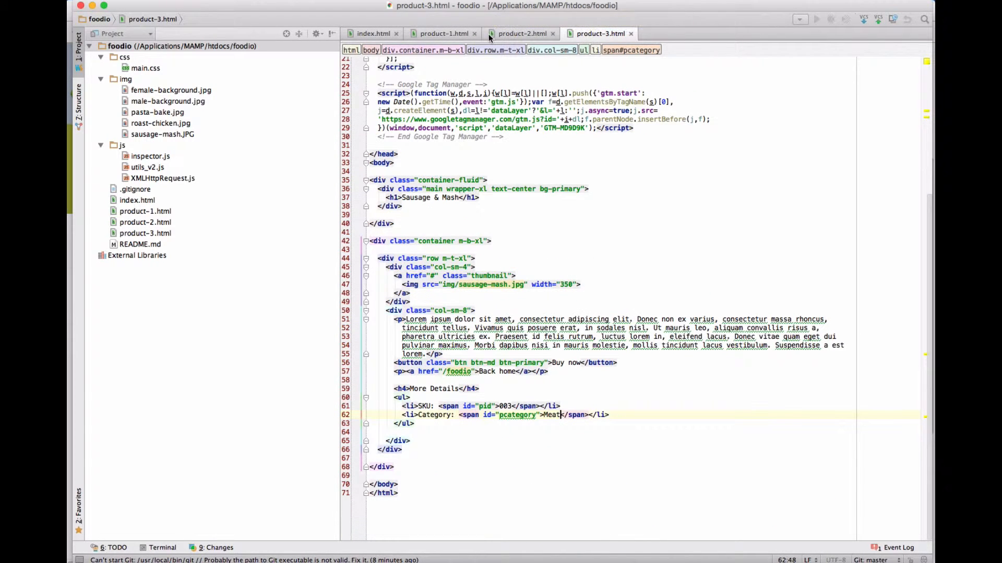
pyautogui.click(444, 33)
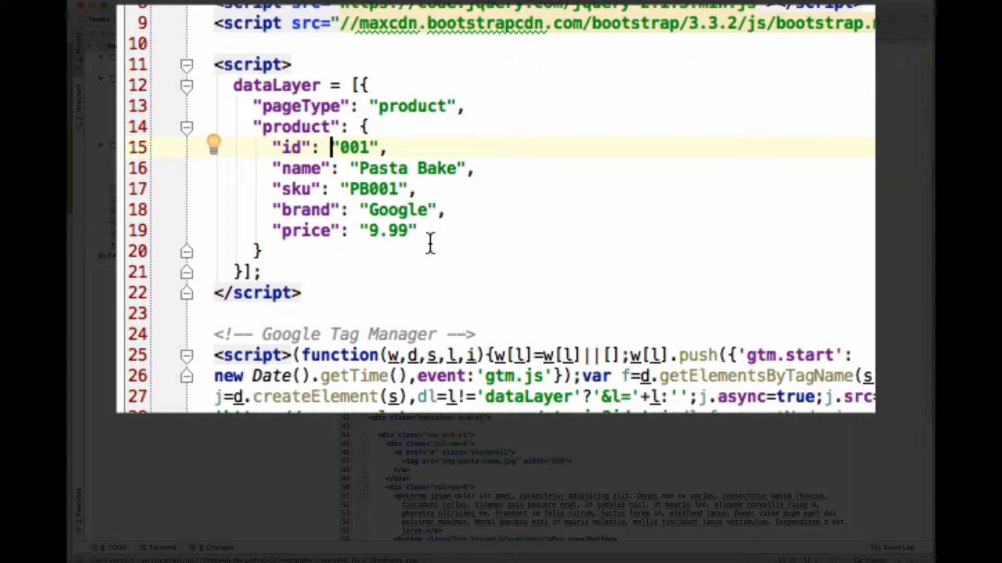
# Step: Add a "containsMeat": false property after the price in the Pasta Bake dataLayer product object
pyautogui.click(470, 217)
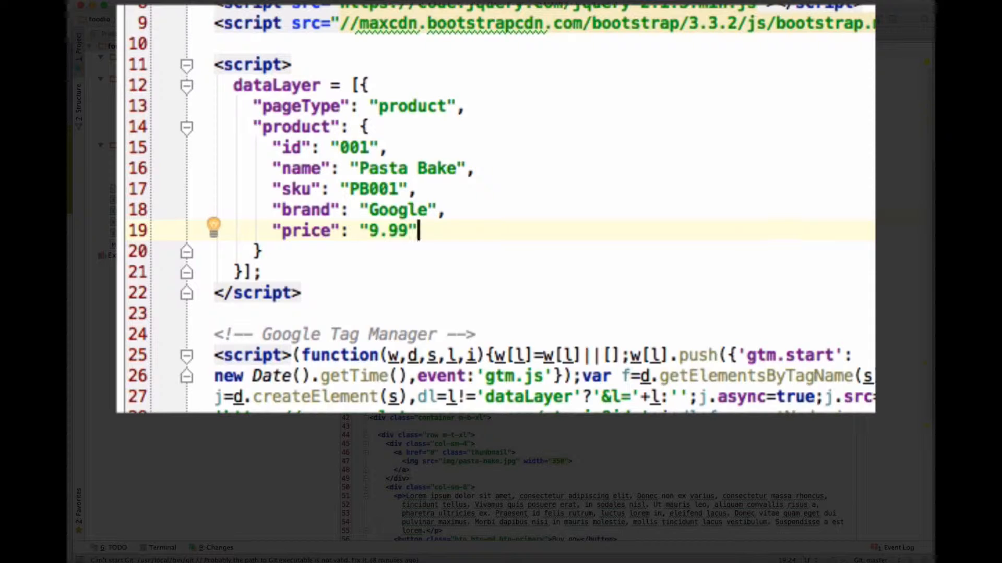
pyautogui.write(',')
pyautogui.press('Return')
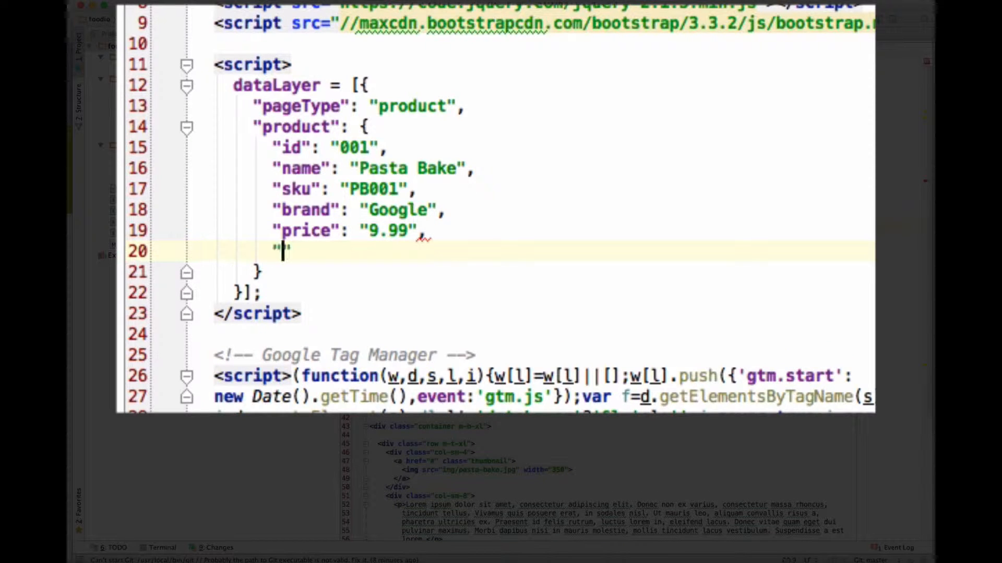
pyautogui.write('"')
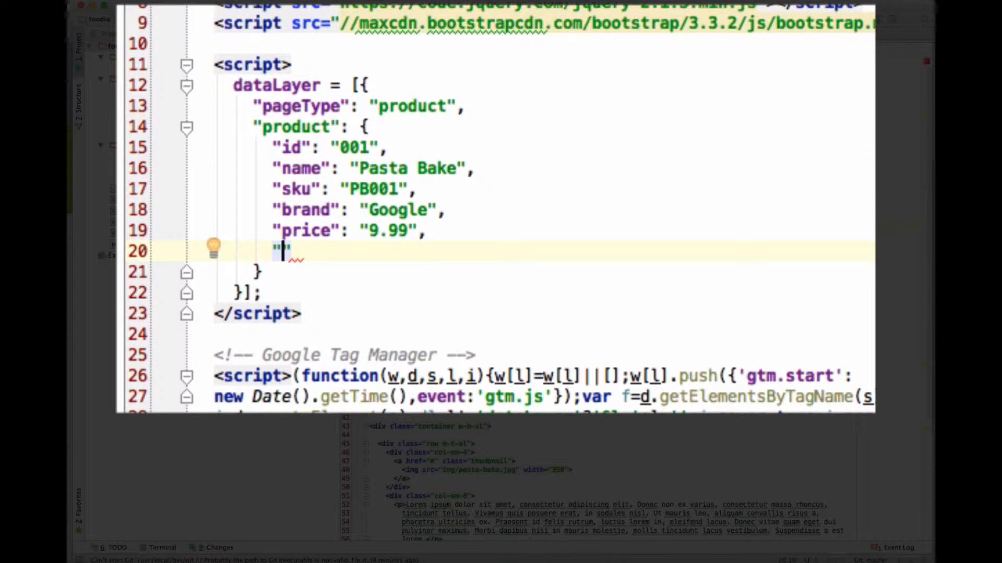
pyautogui.moveTo(254, 125); pyautogui.dragTo(385, 105)
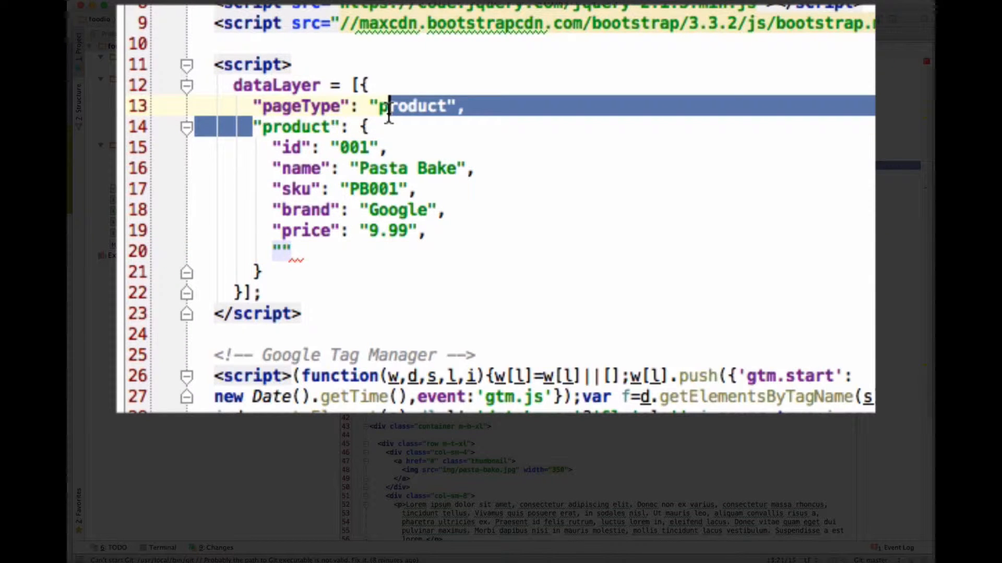
pyautogui.click(311, 168)
pyautogui.click(281, 250)
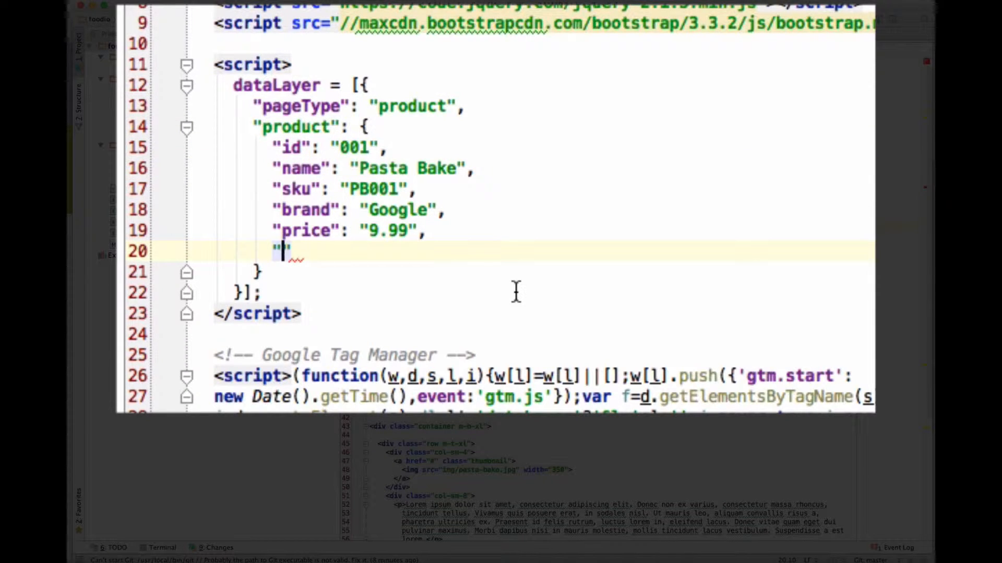
pyautogui.write('contains')
pyautogui.write('Meta')
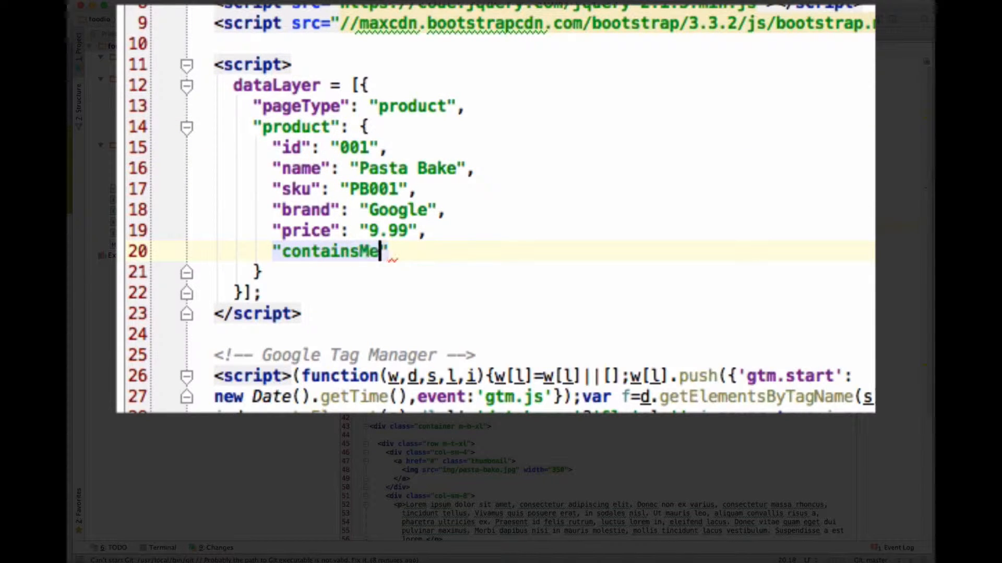
pyautogui.press('BackSpace')
pyautogui.press('BackSpace')
pyautogui.write('at": ')
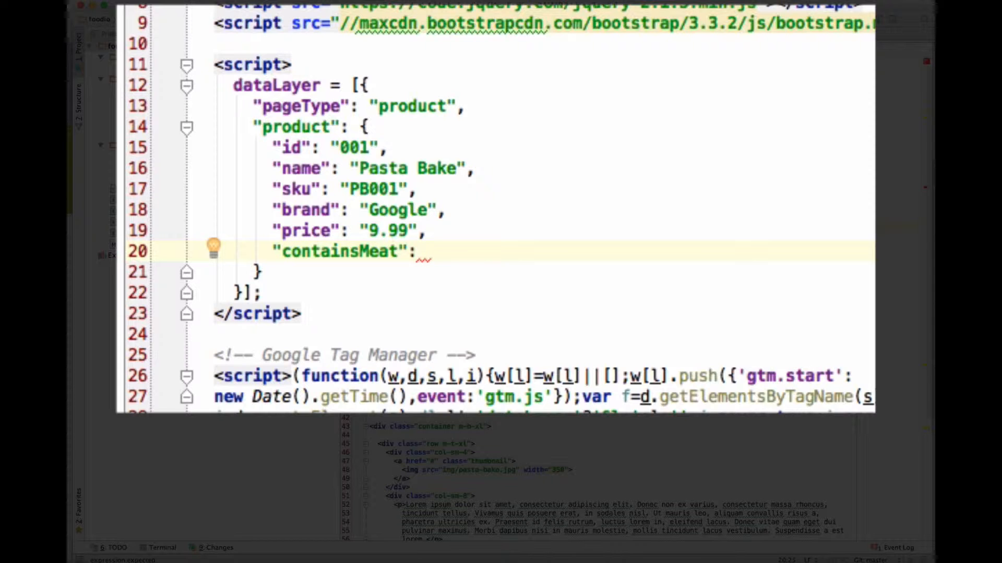
pyautogui.write('false,')
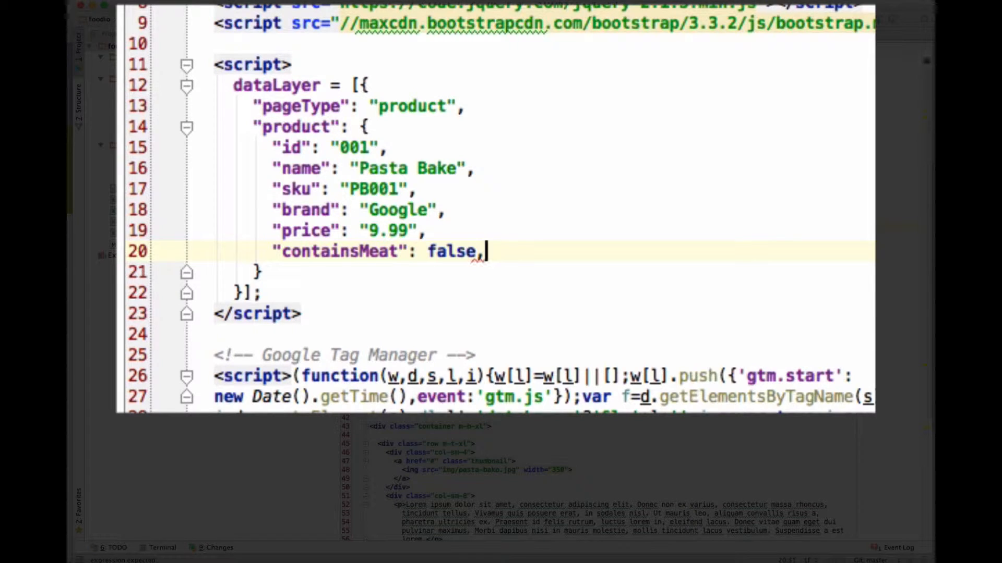
# Step: Add a comma after the containsMeat value and start a property key named "microvavable" on a new line below
pyautogui.press('Return')
pyautogui.write('"')
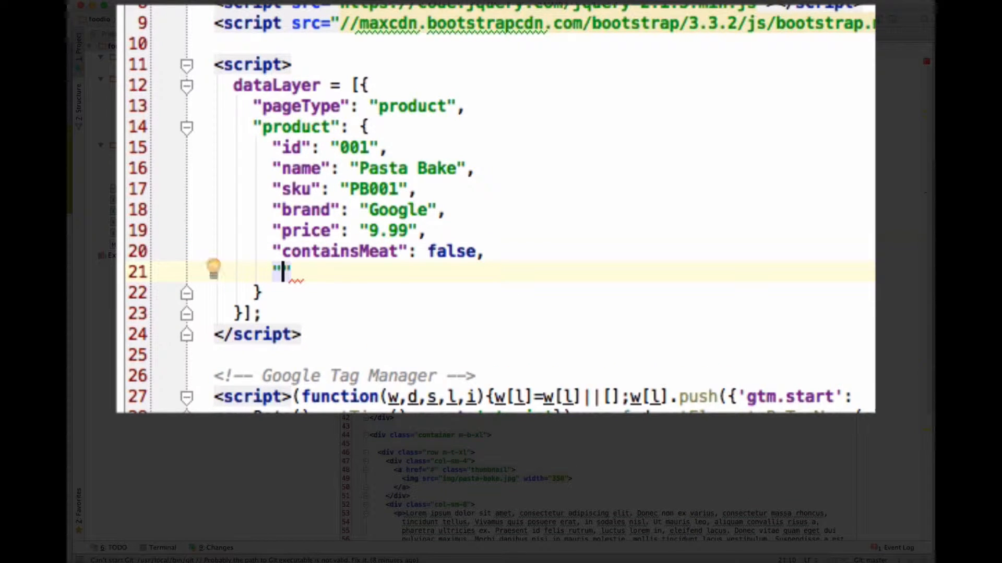
pyautogui.write('micros')
pyautogui.press('BackSpace')
pyautogui.press('BackSpace')
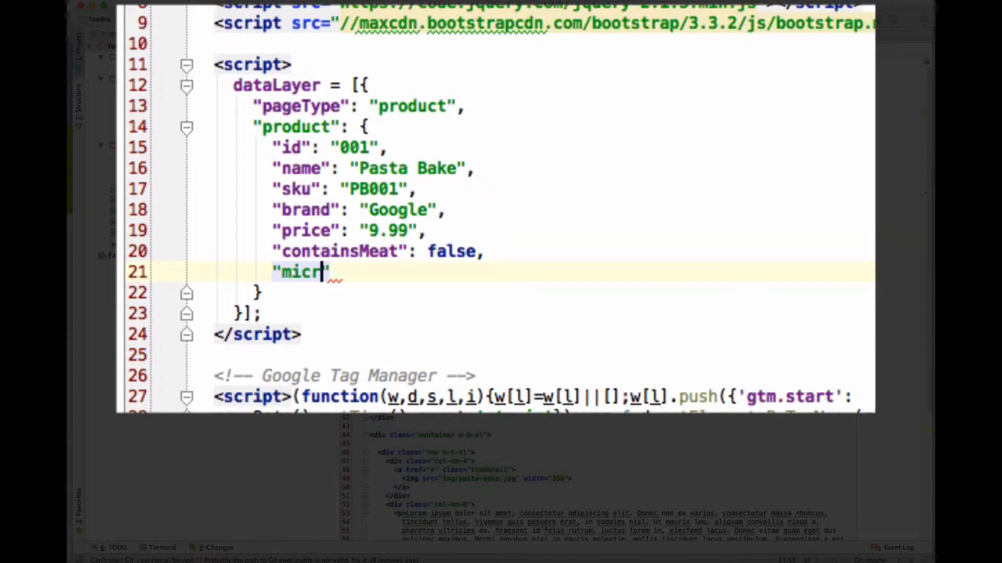
pyautogui.write('ova')
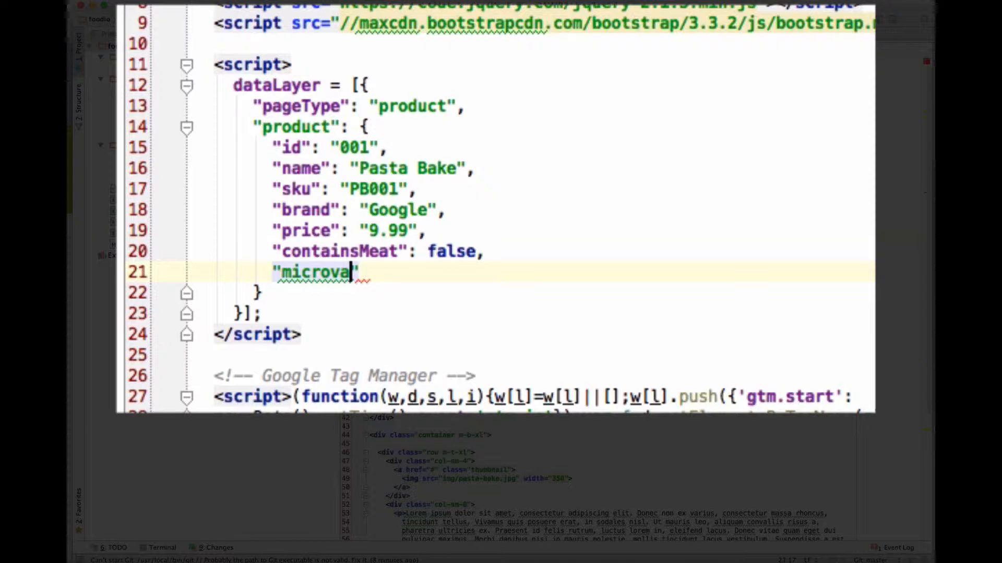
pyautogui.press('BackSpace')
pyautogui.write('avable')
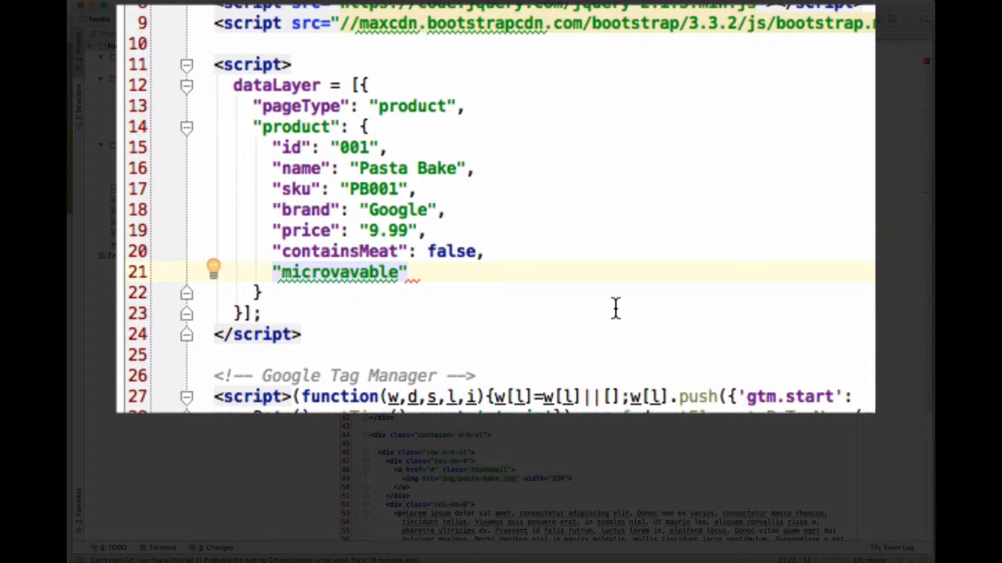
pyautogui.click(351, 275)
pyautogui.press('BackSpace')
pyautogui.write('e')
pyautogui.press('BackSpace')
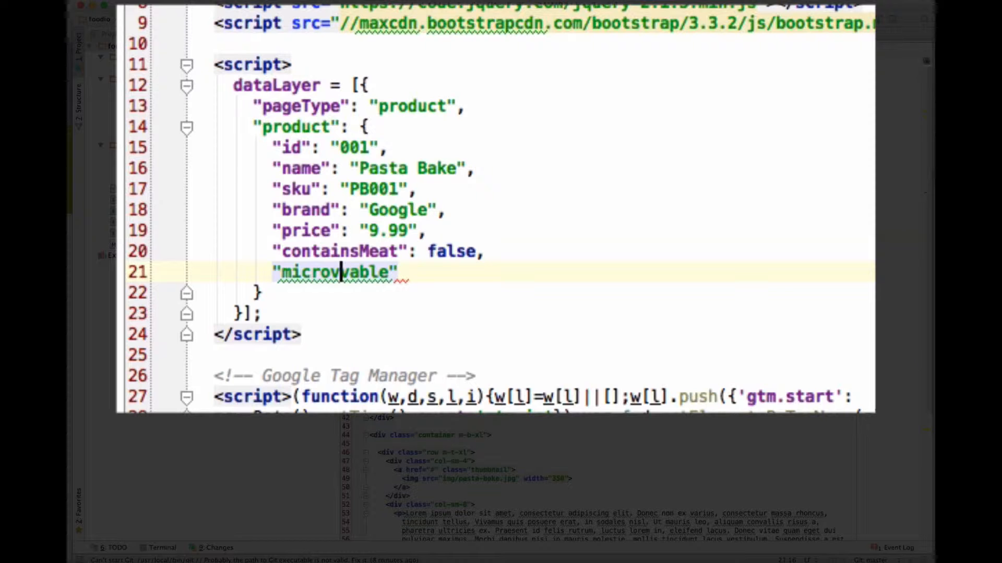
pyautogui.write('a')
# Step: Rename the property key below containsMeat to "canMicro" and give it the value true
pyautogui.doubleClick(334, 275)
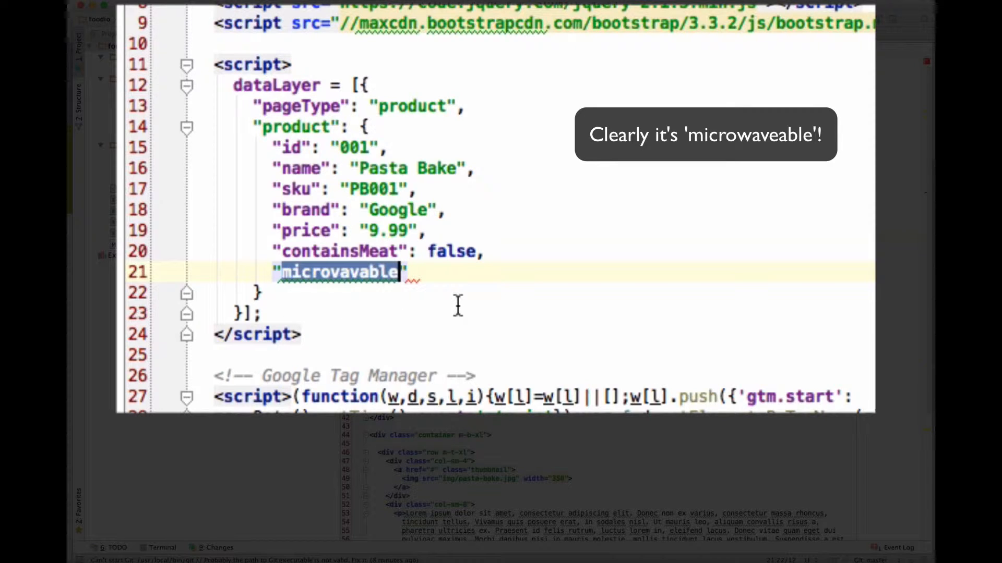
pyautogui.write('canMicro')
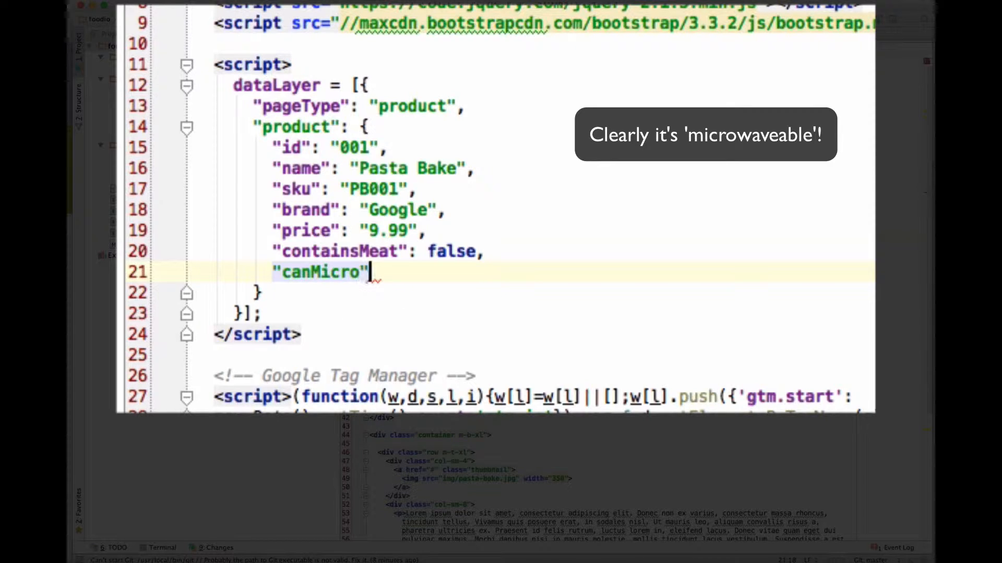
pyautogui.write('"')
pyautogui.press('BackSpace')
pyautogui.press('BackSpace')
pyautogui.press('BackSpace')
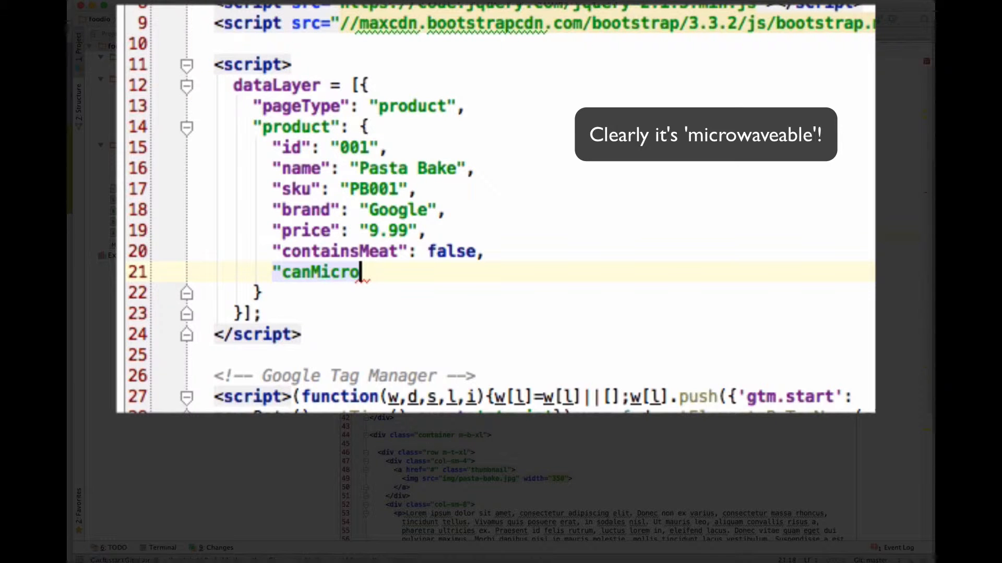
pyautogui.write('": ')
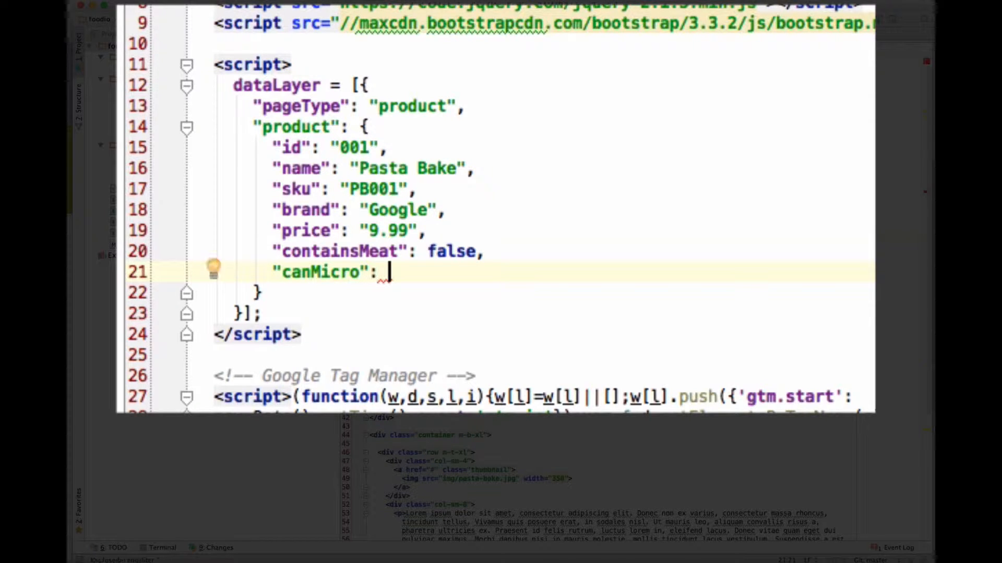
pyautogui.write('true')
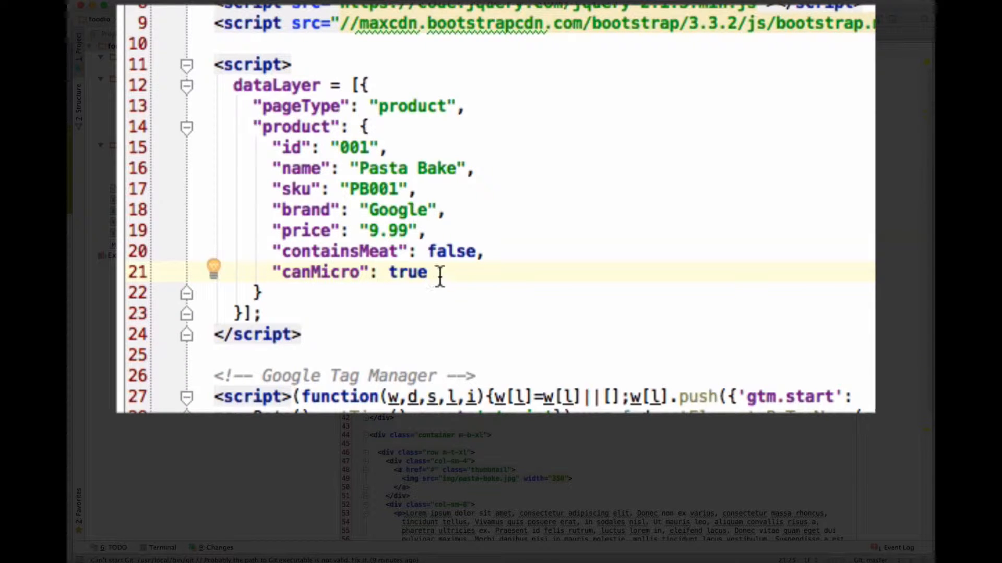
# Step: Copy the containsMeat and canMicro properties into product-2.html, below the Roast Chicken price in its dataLayer product object
pyautogui.moveTo(440, 277); pyautogui.dragTo(421, 230)
pyautogui.hotkey('ctrl', 'c')
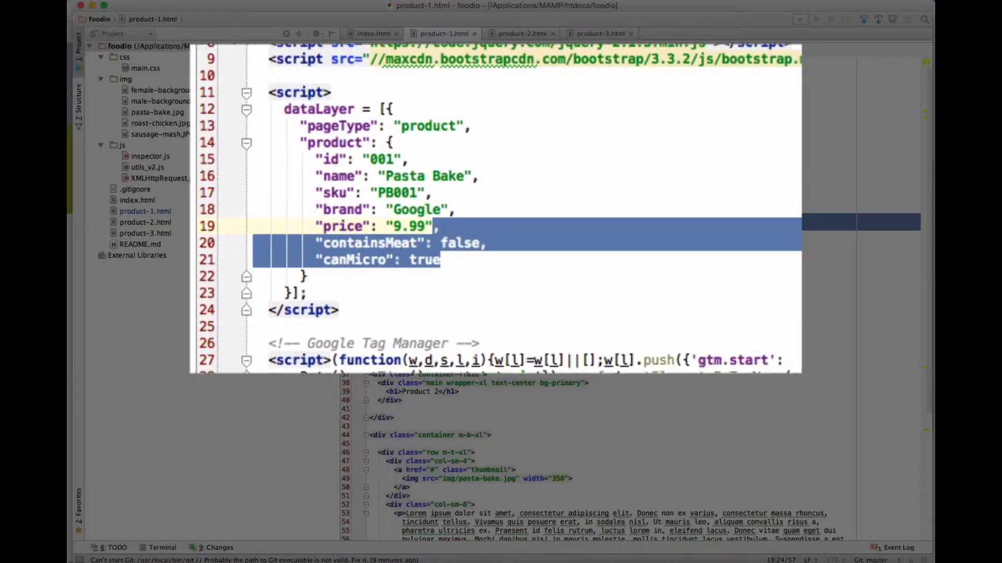
pyautogui.click(512, 33)
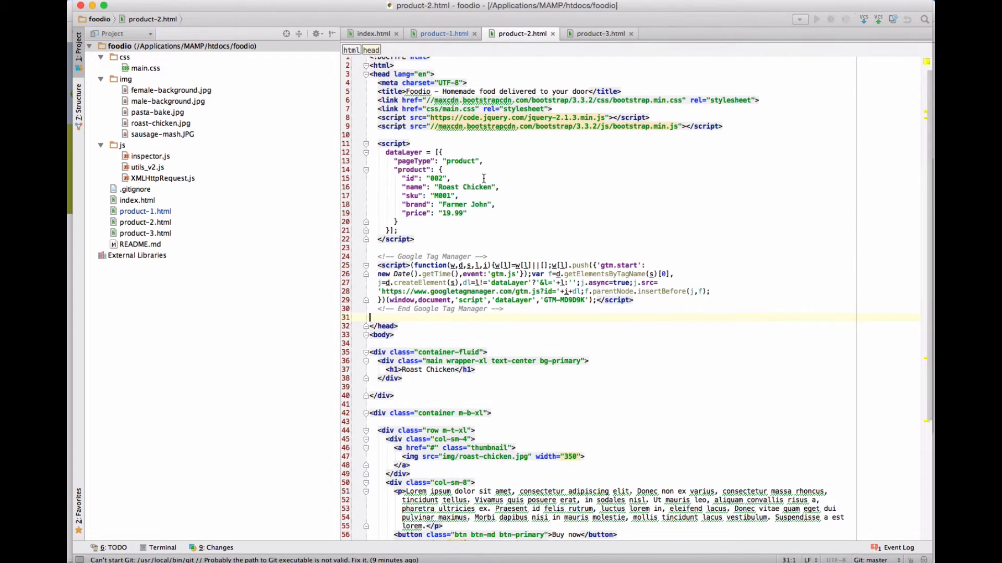
pyautogui.click(479, 212)
pyautogui.write(',')
pyautogui.press('Return')
pyautogui.hotkey('ctrl', 'v')
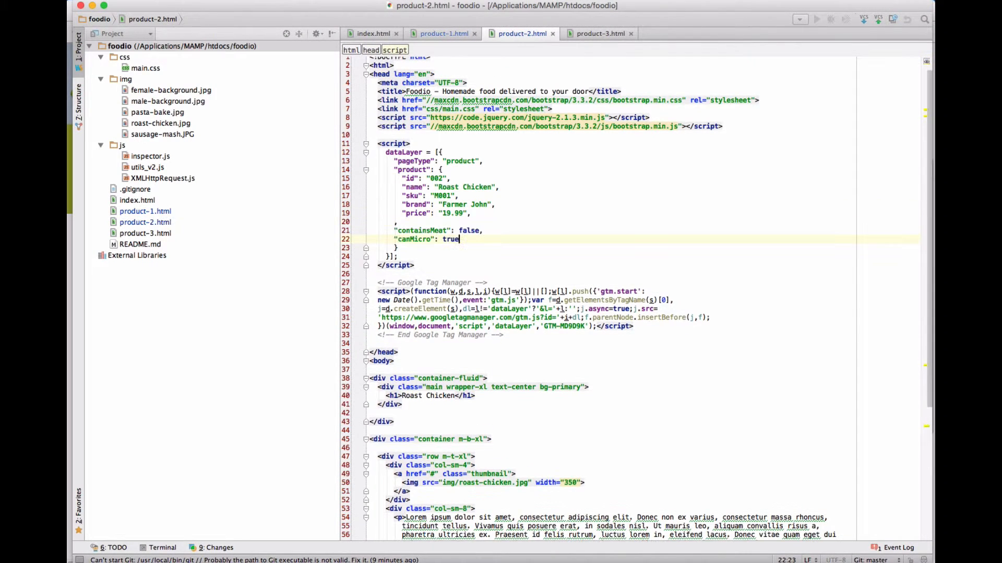
# Step: Remove the stray comma line in the Roast Chicken object and indent containsMeat and canMicro to match the other properties
pyautogui.click(417, 230)
pyautogui.click(414, 225)
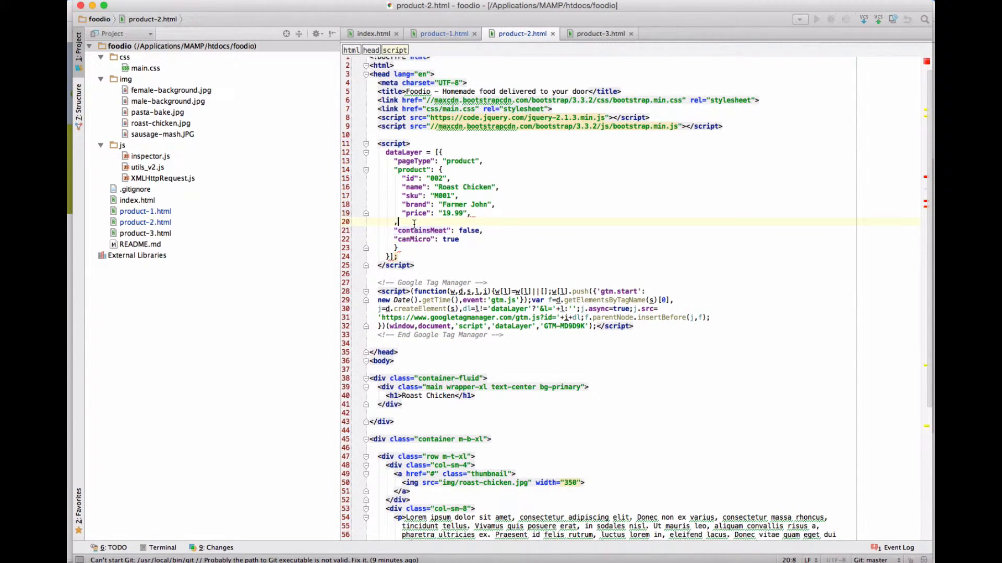
pyautogui.press('super+shift+Left')
pyautogui.press('super+shift+Left')
pyautogui.press('super+shift+Left')
pyautogui.press('super+shift+Left')
pyautogui.press('BackSpace')
pyautogui.press('BackSpace')
pyautogui.press('Down')
pyautogui.press('super+Left')
pyautogui.press('Tab')
pyautogui.press('Down')
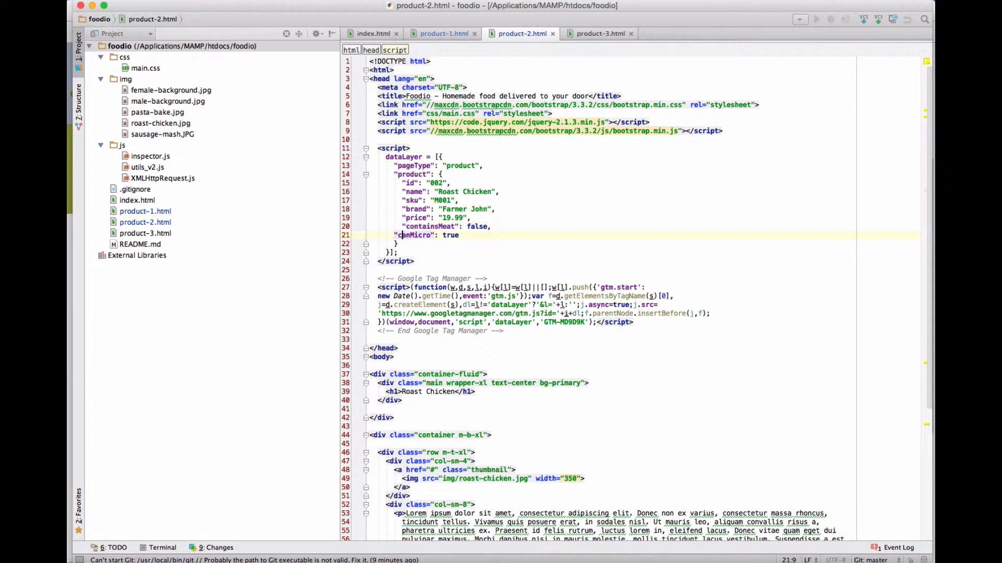
pyautogui.press('Tab')
pyautogui.press('Up')
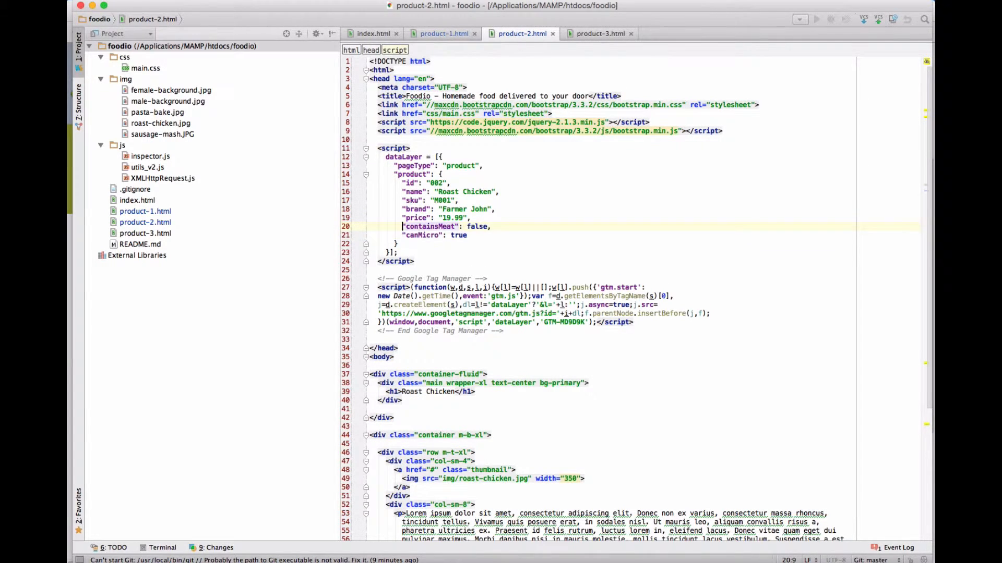
# Step: Set Roast Chicken's containsMeat value to true and its canMicro value to false
pyautogui.press('super+Right')
pyautogui.press('BackSpace')
pyautogui.press('BackSpace')
pyautogui.press('BackSpace')
pyautogui.write('true,')
pyautogui.press('Down')
pyautogui.press('BackSpace')
pyautogui.write('false')
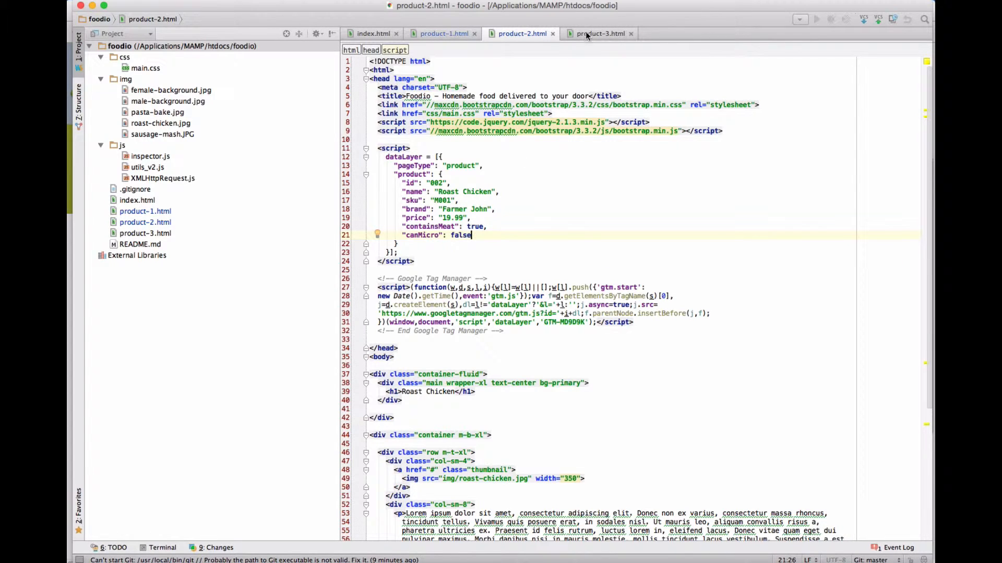
# Step: Copy Roast Chicken's containsMeat and canMicro lines into product-3.html, below the Sausage and Mash price with a separating comma
pyautogui.moveTo(472, 235); pyautogui.dragTo(402, 226)
pyautogui.press('super+c')
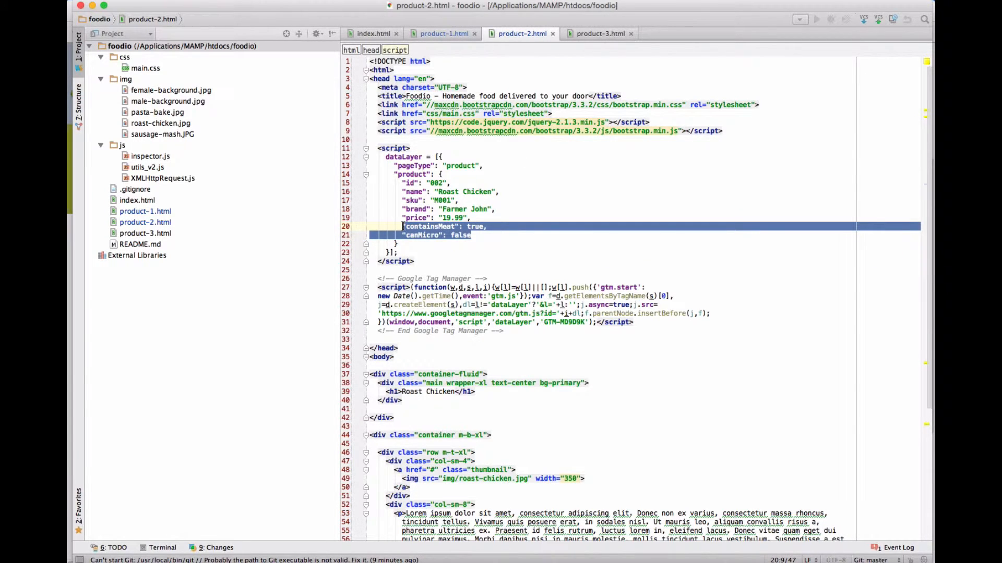
pyautogui.click(589, 35)
pyautogui.scroll(6, 488, 267)
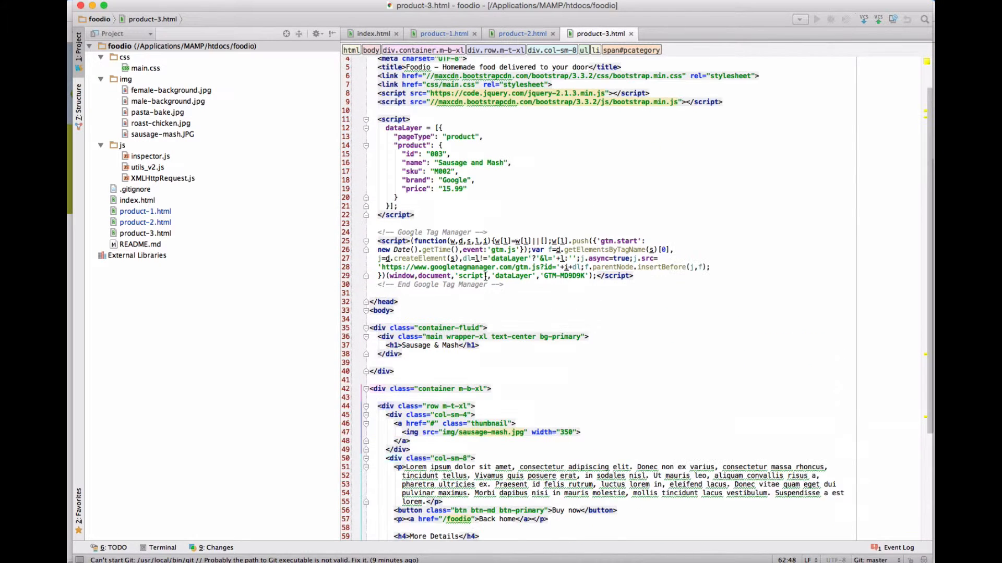
pyautogui.click(477, 219)
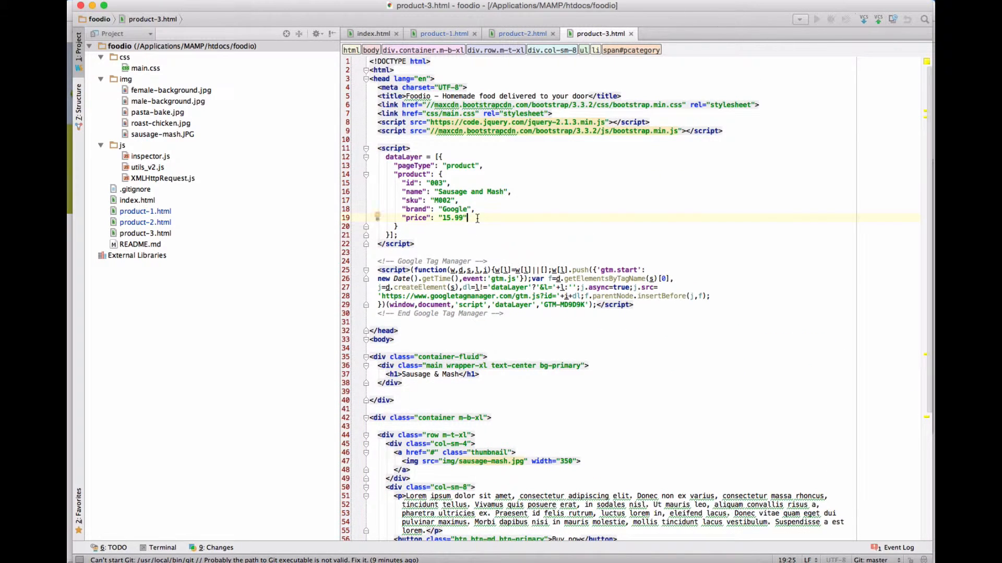
pyautogui.write(',')
pyautogui.press('Return')
pyautogui.press('super+v')
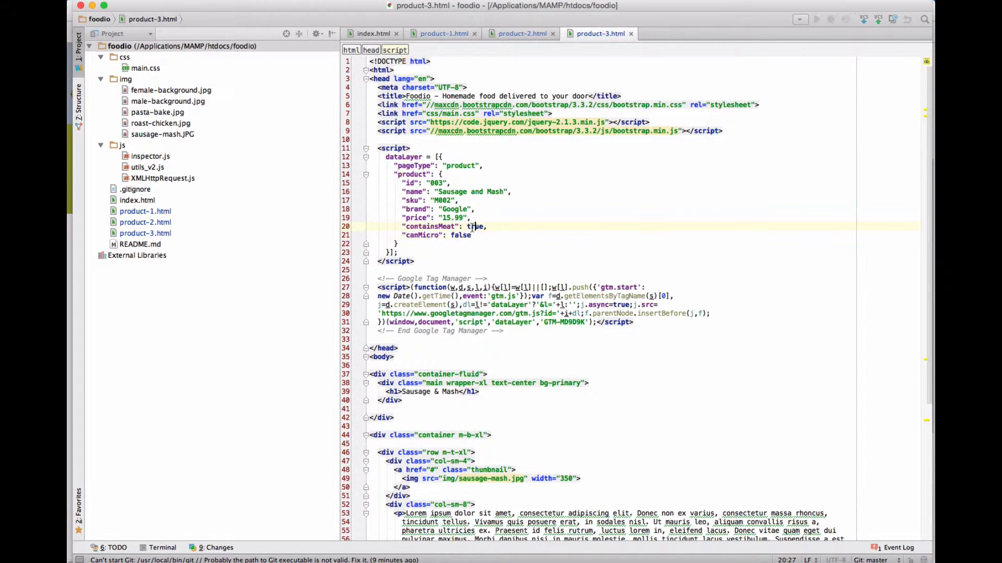
# Step: Set the canMicro value of the Sausage and Mash product to true
pyautogui.doubleClick(459, 235)
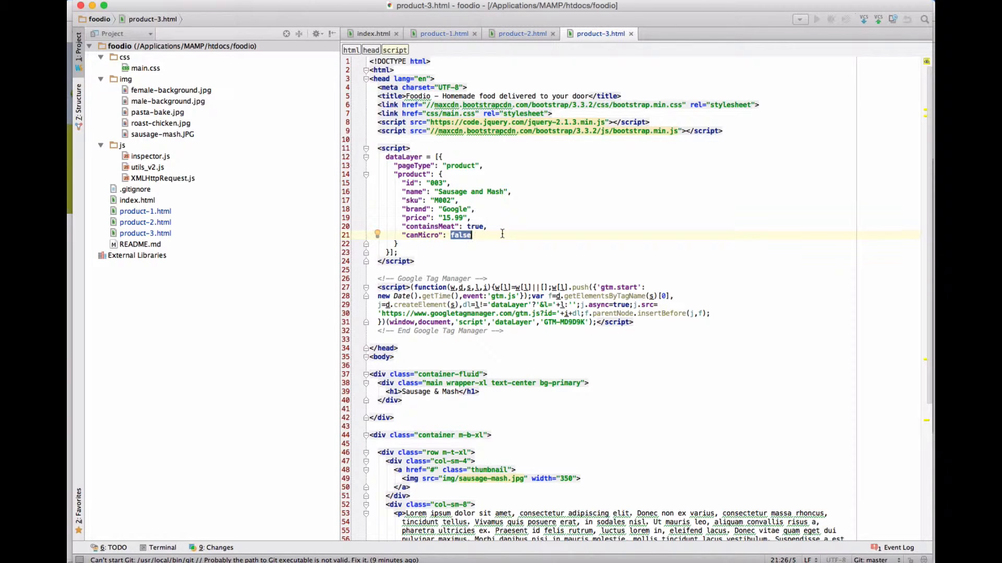
pyautogui.write('true')
pyautogui.click(566, 223)
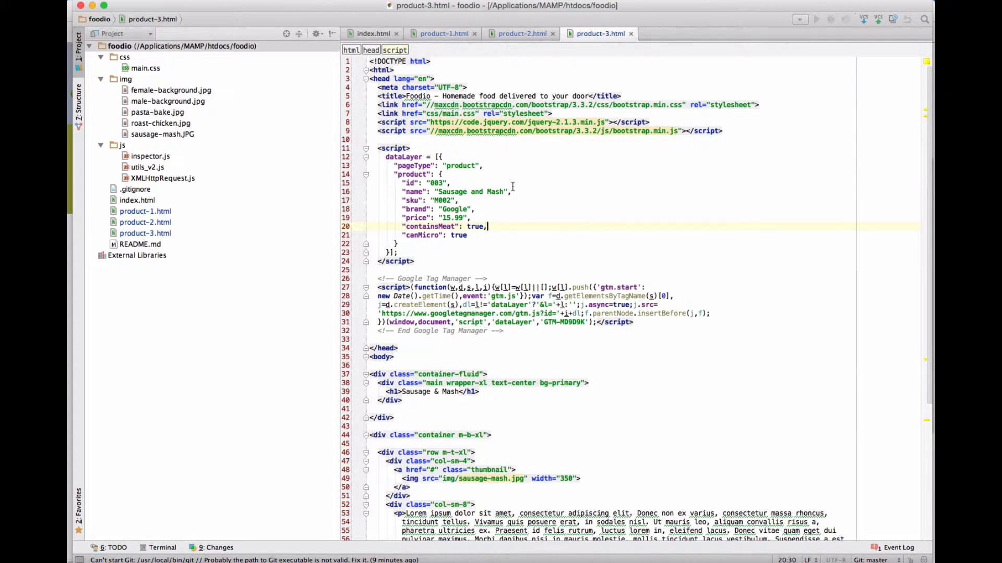
# Step: Switch to Chrome, reload the Foodio homepage, and bring up the developer console for it
pyautogui.press('super+Tab')
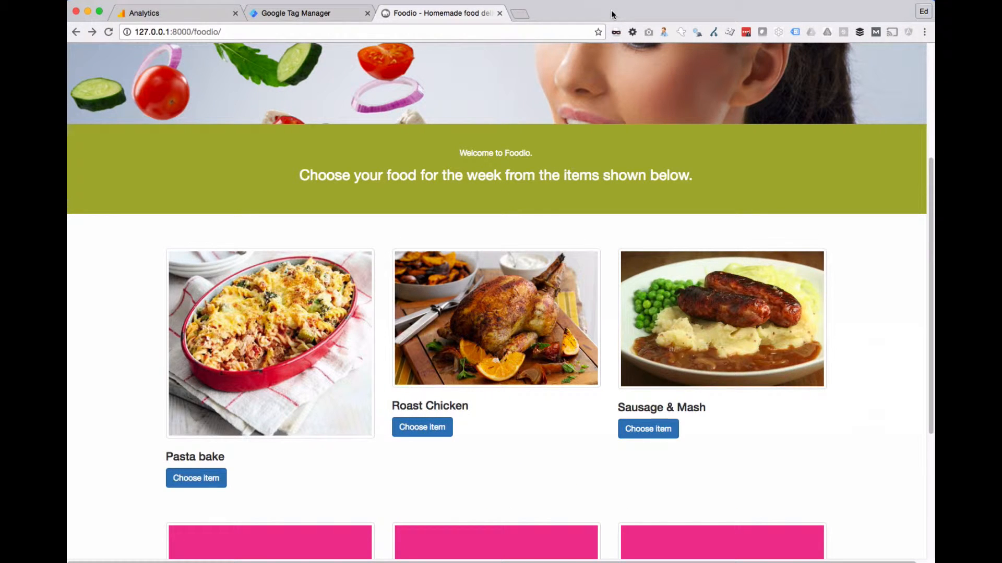
pyautogui.press('super+r')
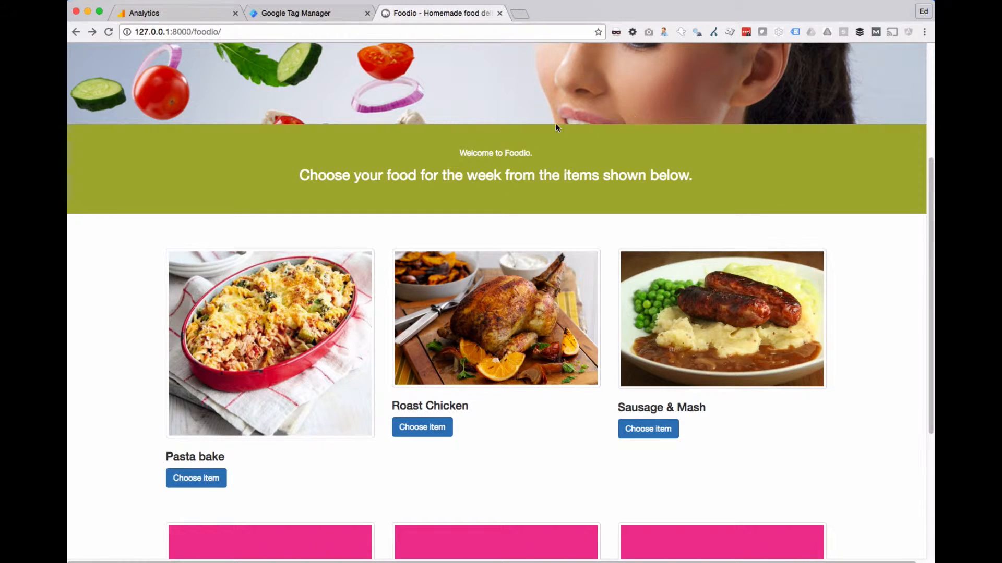
pyautogui.rightClick(124, 287)
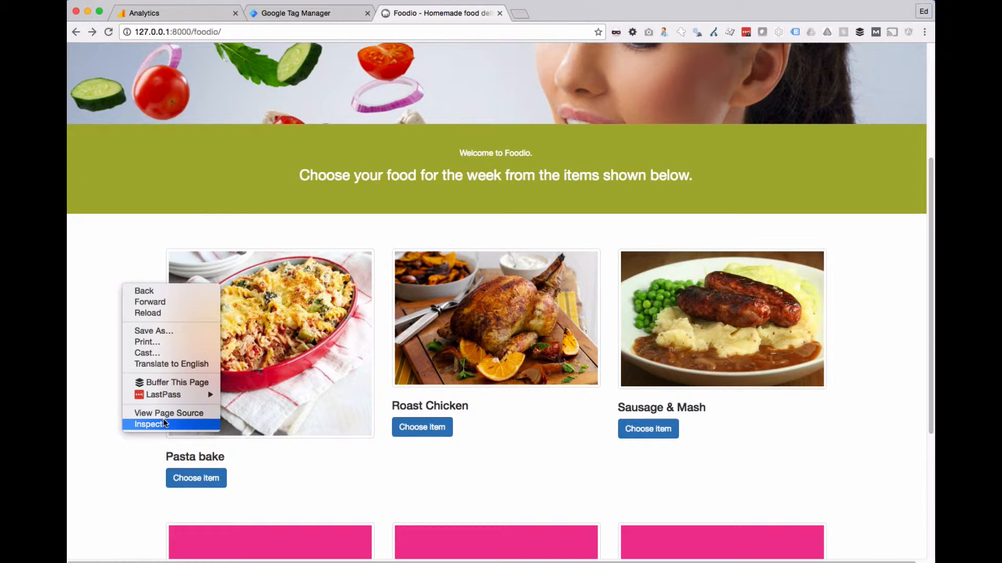
pyautogui.click(151, 424)
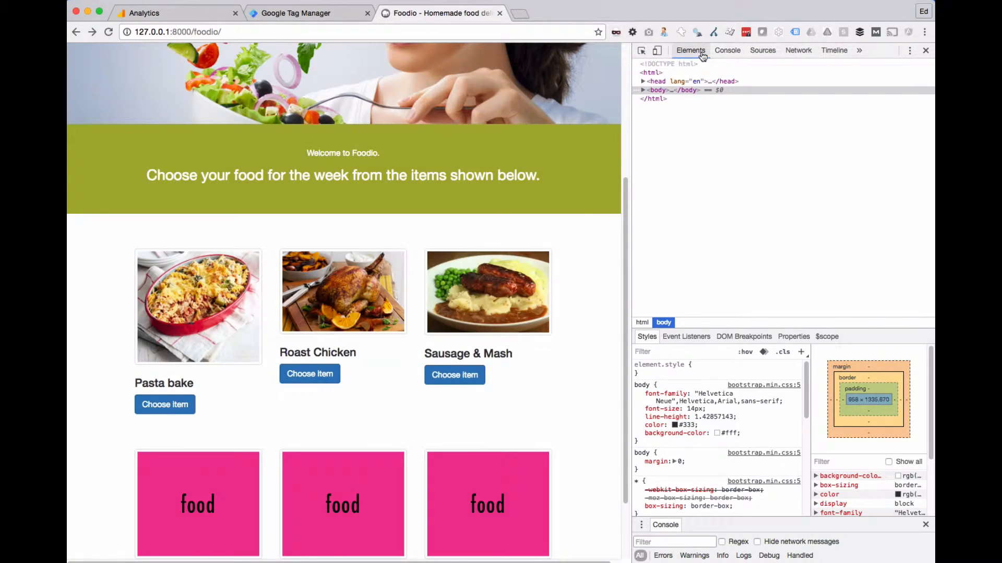
pyautogui.click(728, 50)
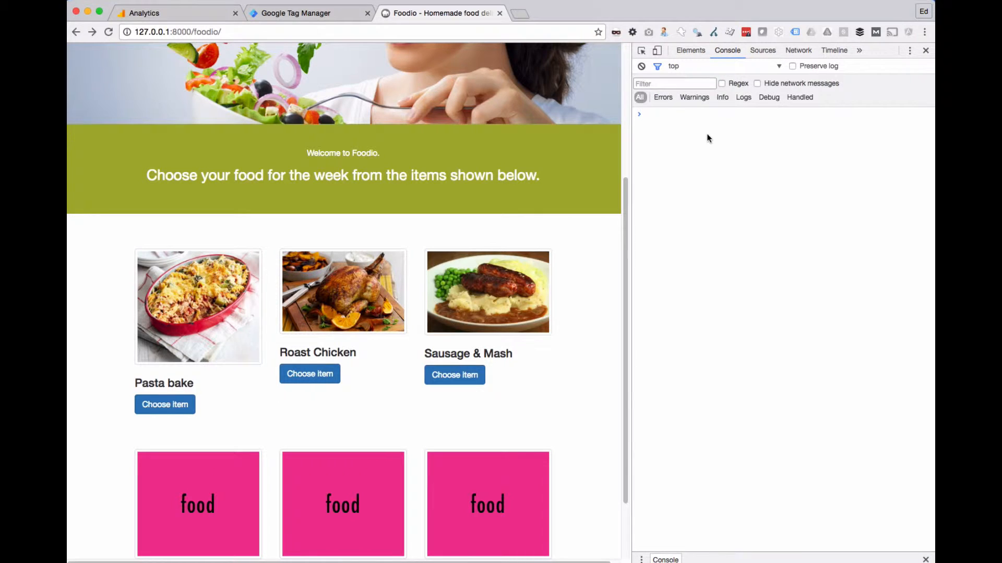
# Step: Output dataLayer in the console and expand its three objects to examine the homepage's events
pyautogui.write('dataLayer')
pyautogui.press('Return')
pyautogui.click(651, 125)
pyautogui.click(764, 125)
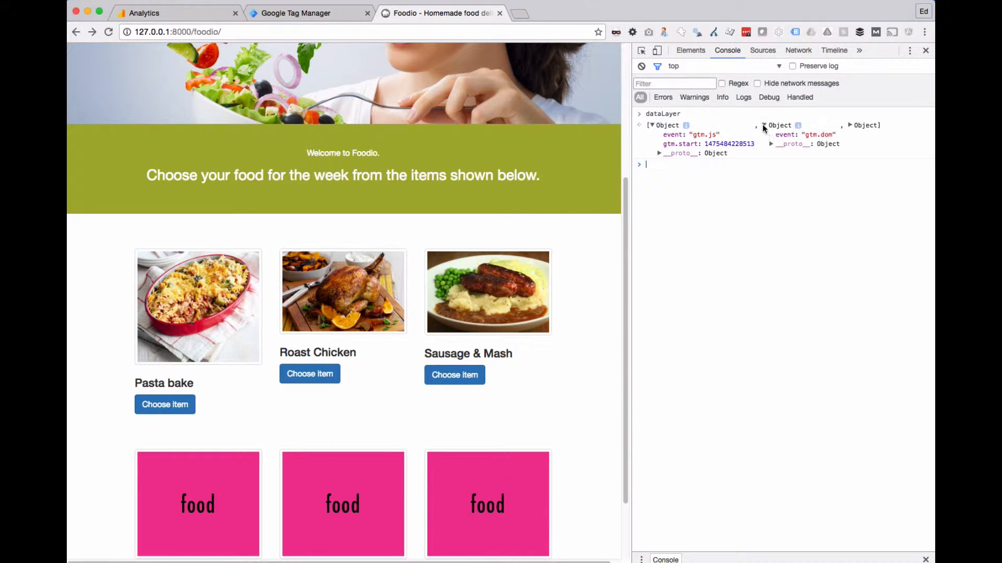
pyautogui.click(847, 126)
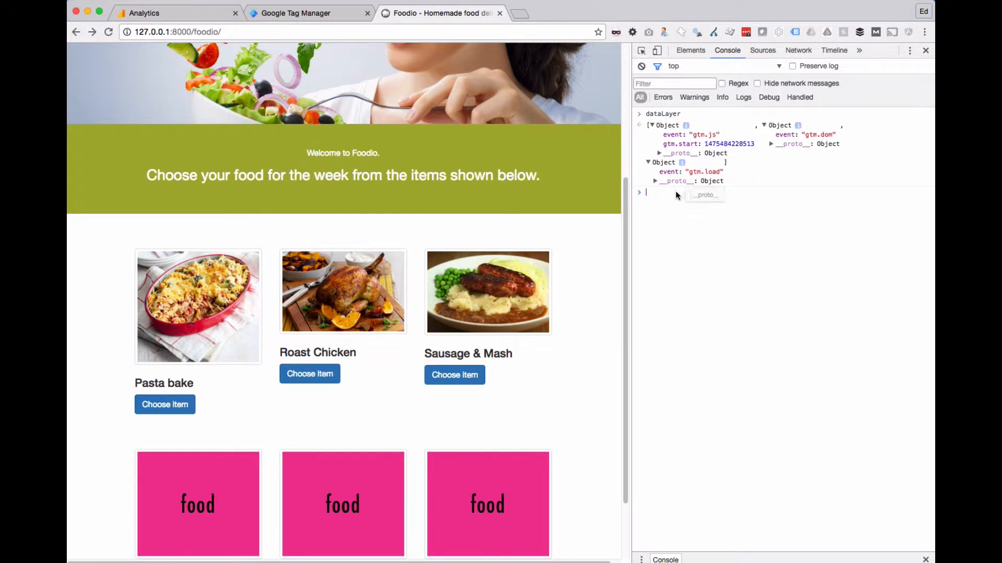
# Step: Open the Sausage & Mash product page, output dataLayer again, and expand its first object's product entry to examine the attributes
pyautogui.click(479, 291)
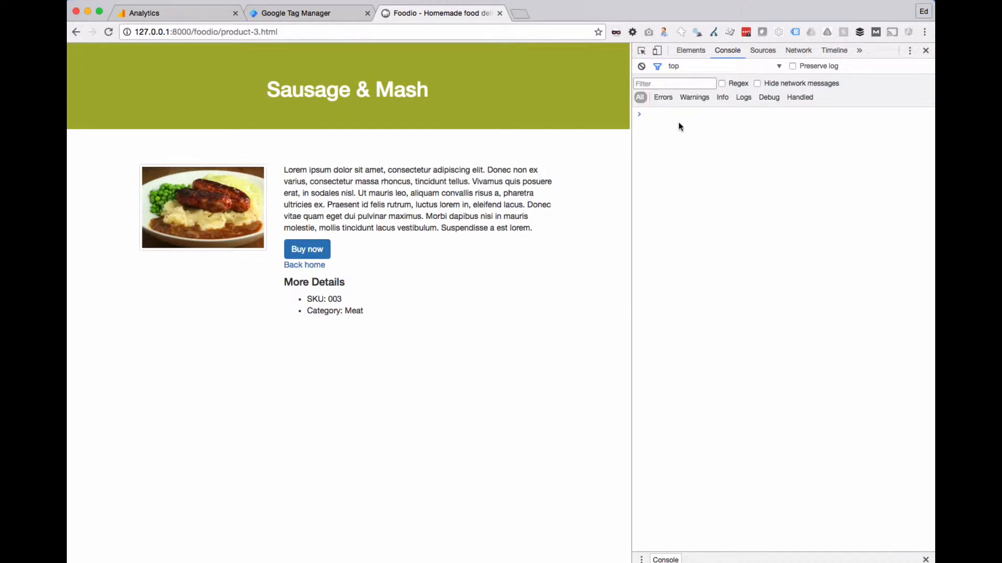
pyautogui.press('Up')
pyautogui.press('Return')
pyautogui.click(764, 125)
pyautogui.click(763, 125)
pyautogui.click(652, 124)
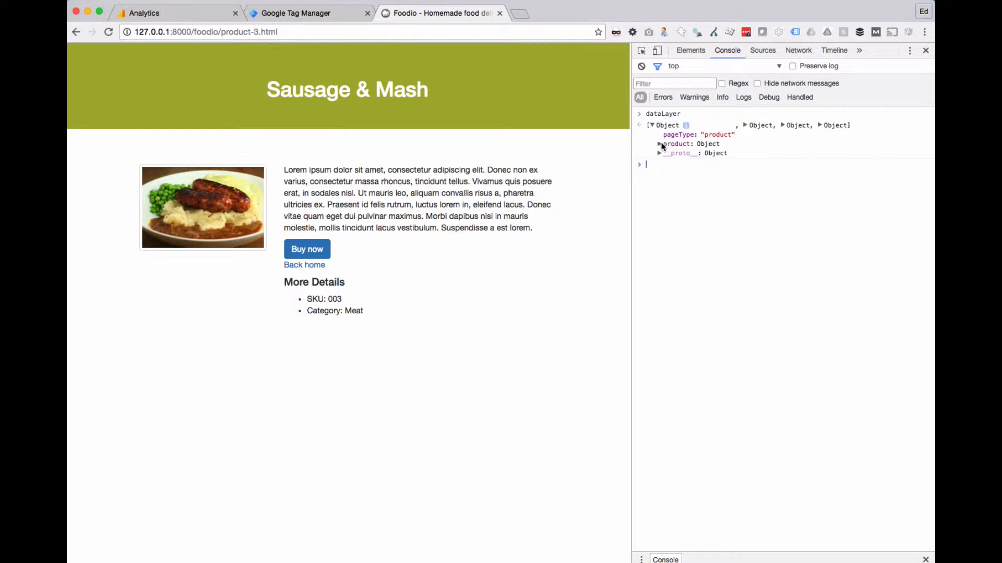
pyautogui.click(660, 144)
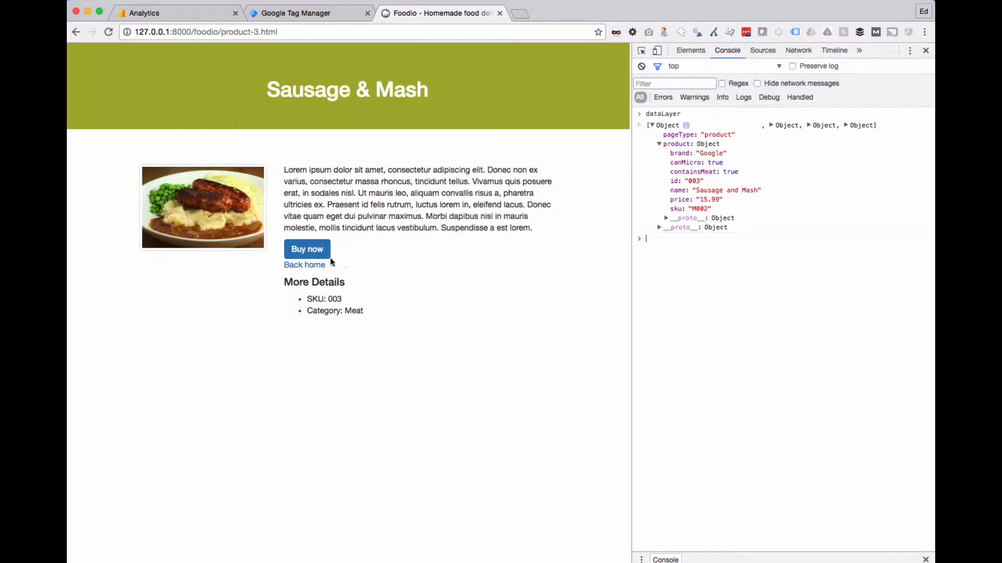
# Step: Return to the Foodio homepage and close the developer tools
pyautogui.click(316, 265)
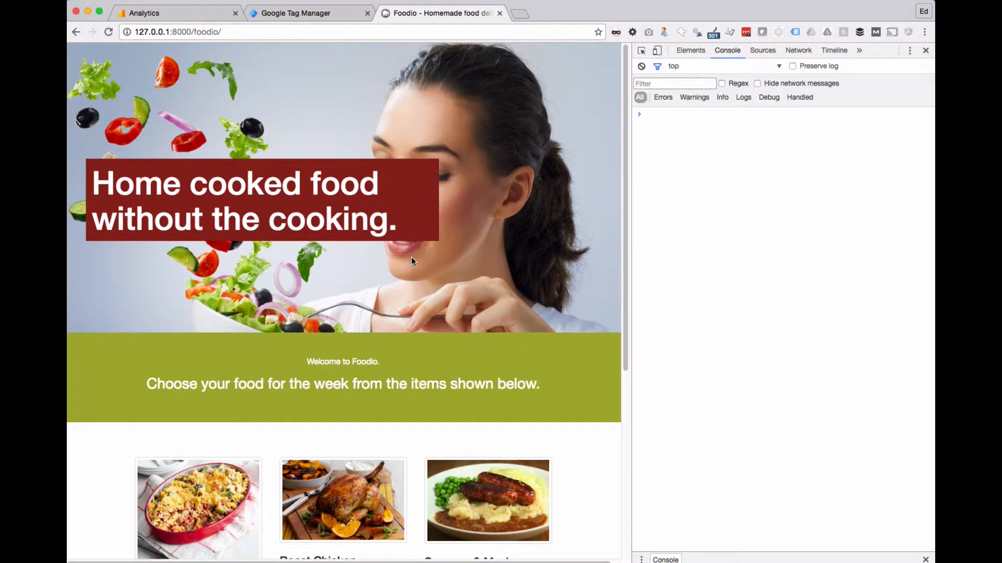
pyautogui.click(925, 50)
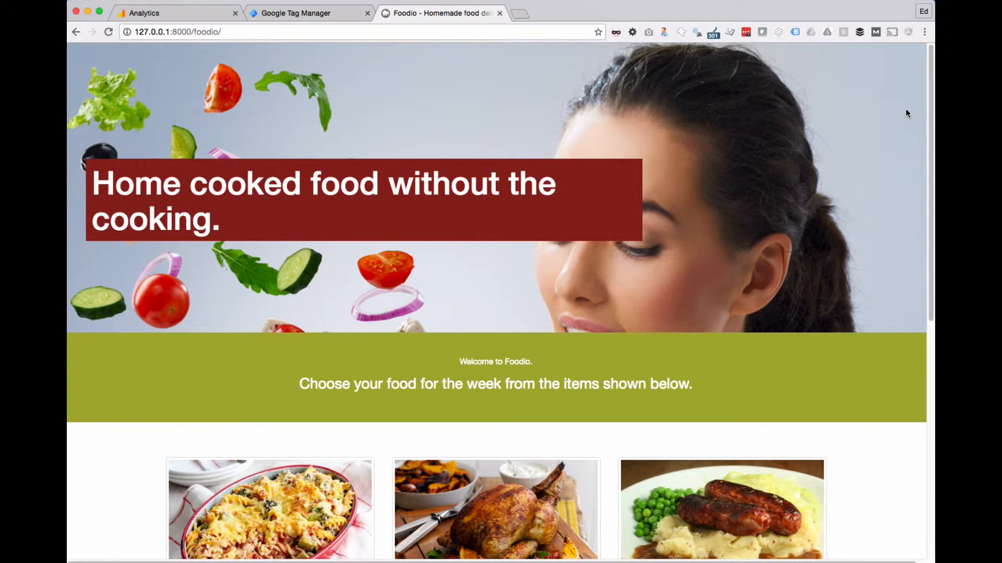
# Step: Switch to WebStorm and highlight the dataLayer lines from pageType through canMicro in product-3.html
pyautogui.press('super+Tab')
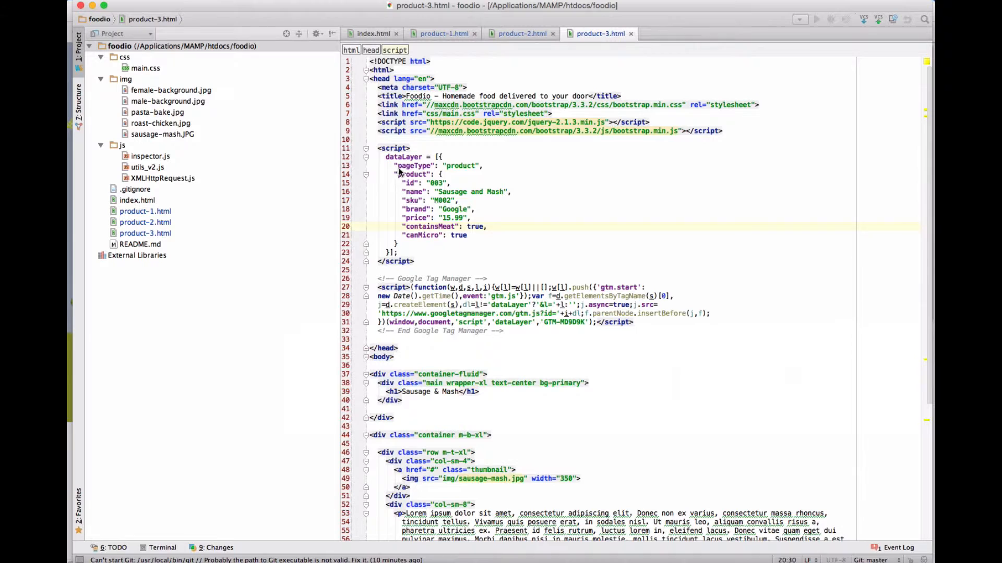
pyautogui.moveTo(394, 166); pyautogui.dragTo(459, 234)
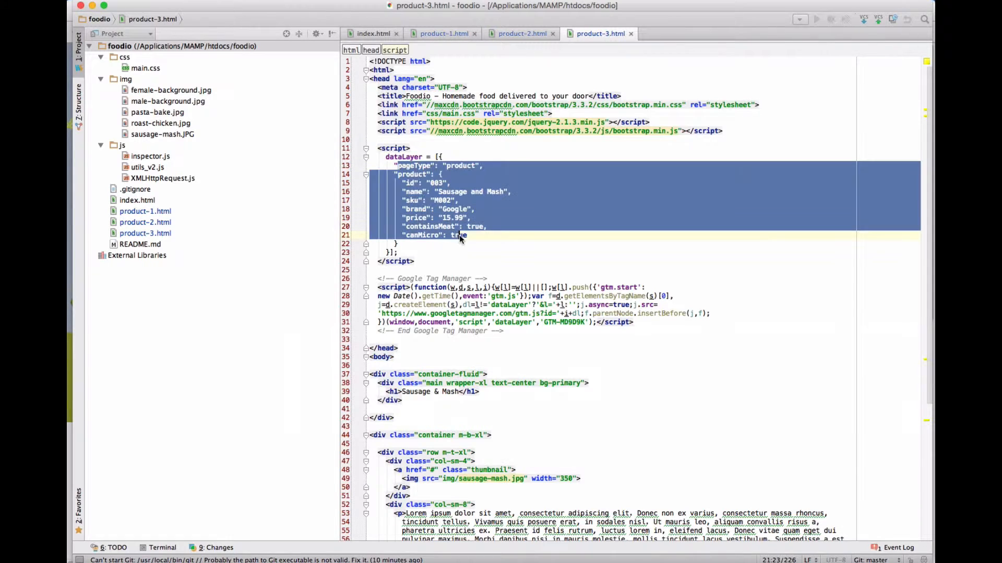
# Step: Highlight the product object's lines through canMicro in product-3.html to review its attributes, and clear the selection
pyautogui.click(489, 234)
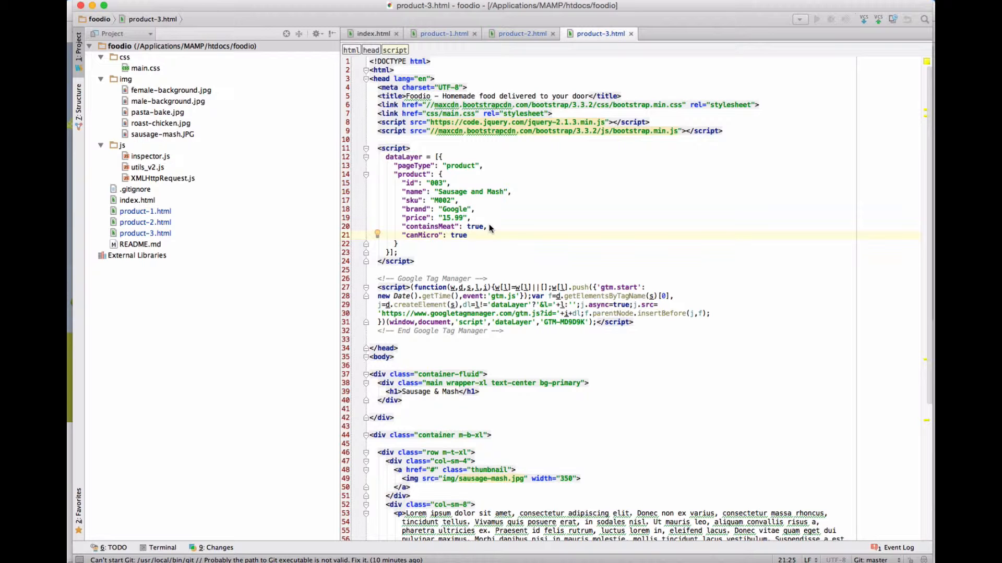
pyautogui.moveTo(395, 171); pyautogui.dragTo(476, 236)
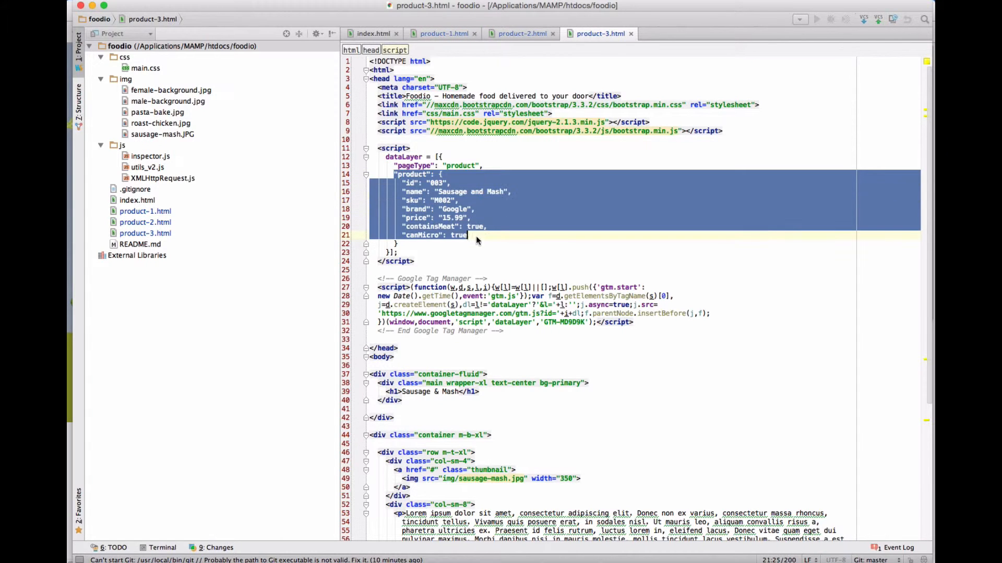
pyautogui.click(482, 236)
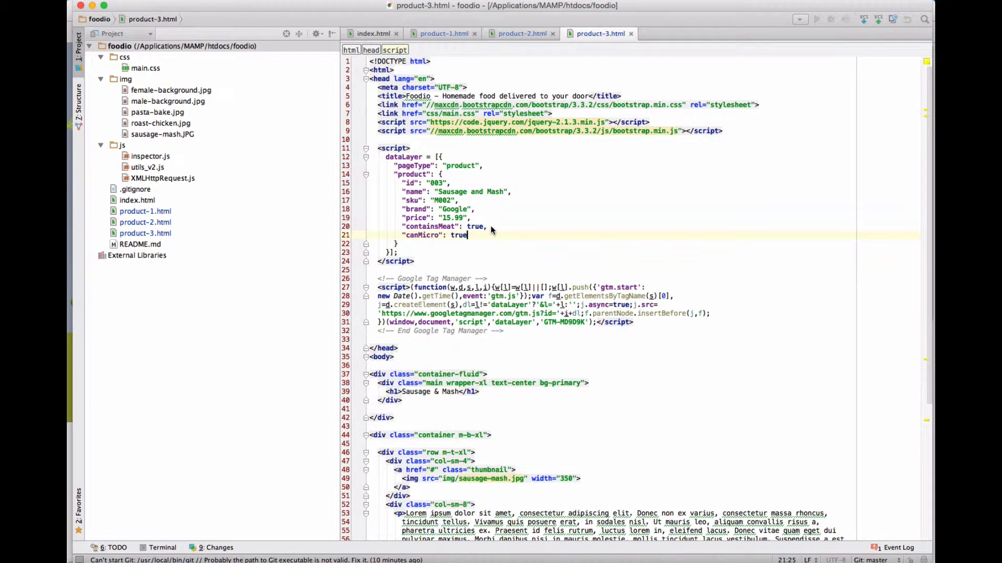
# Step: Switch to Google Tag Manager in Chrome and open the workspace's user-defined variables list
pyautogui.press('super+Tab')
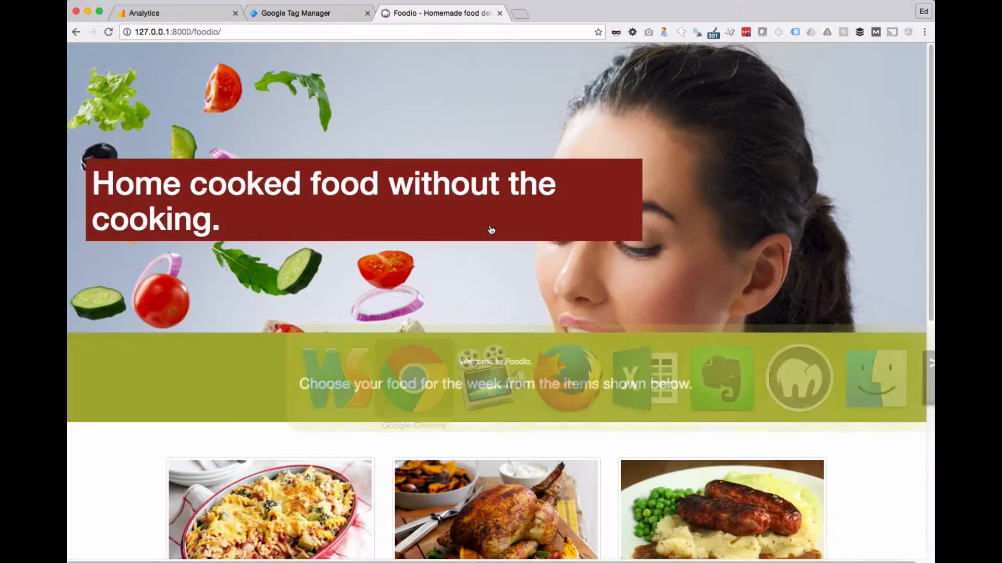
pyautogui.click(312, 16)
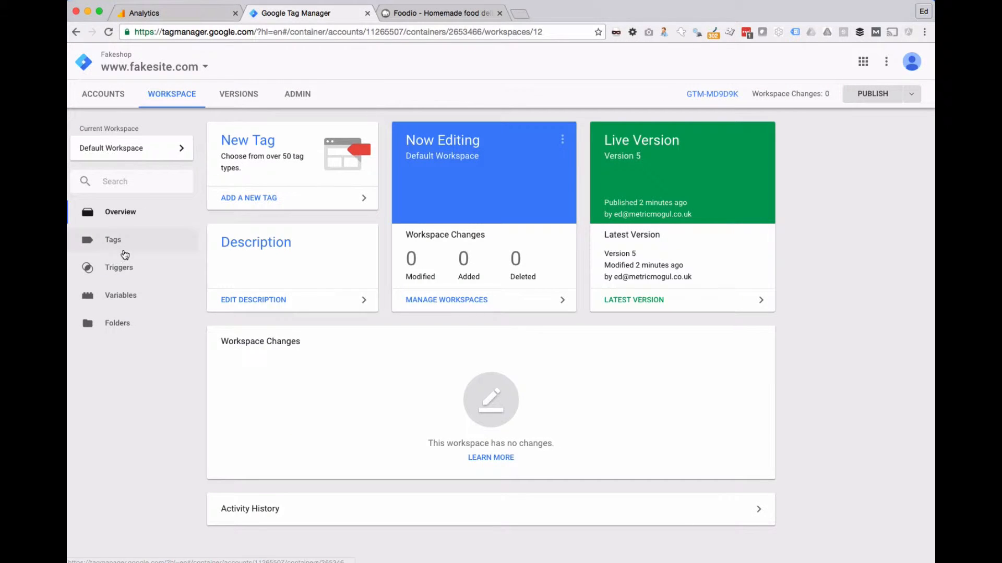
pyautogui.click(126, 295)
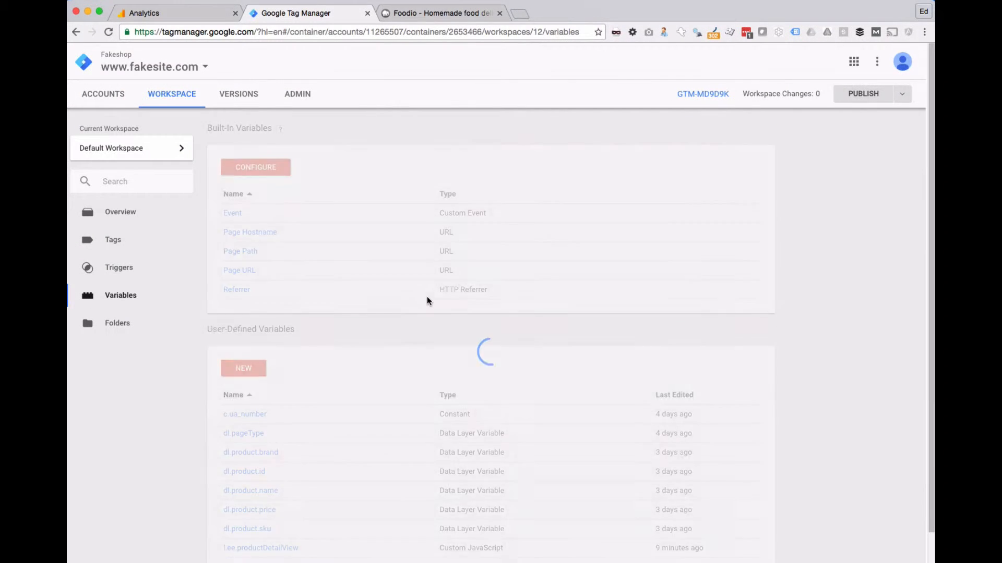
pyautogui.scroll(-1, 427, 301)
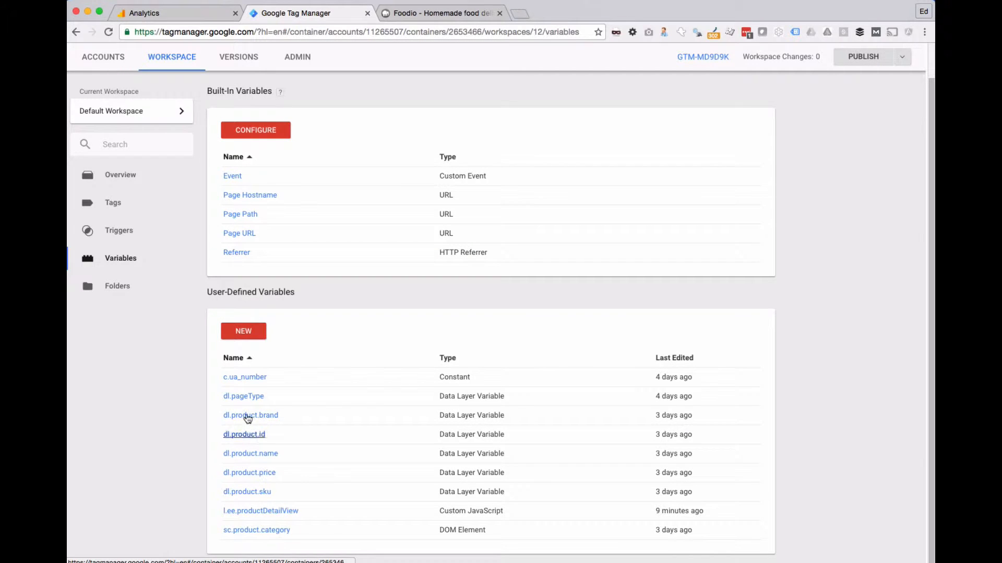
# Step: Copy the dl.product.name variable and name the copy dl.product.canMicro
pyautogui.click(261, 455)
pyautogui.click(918, 58)
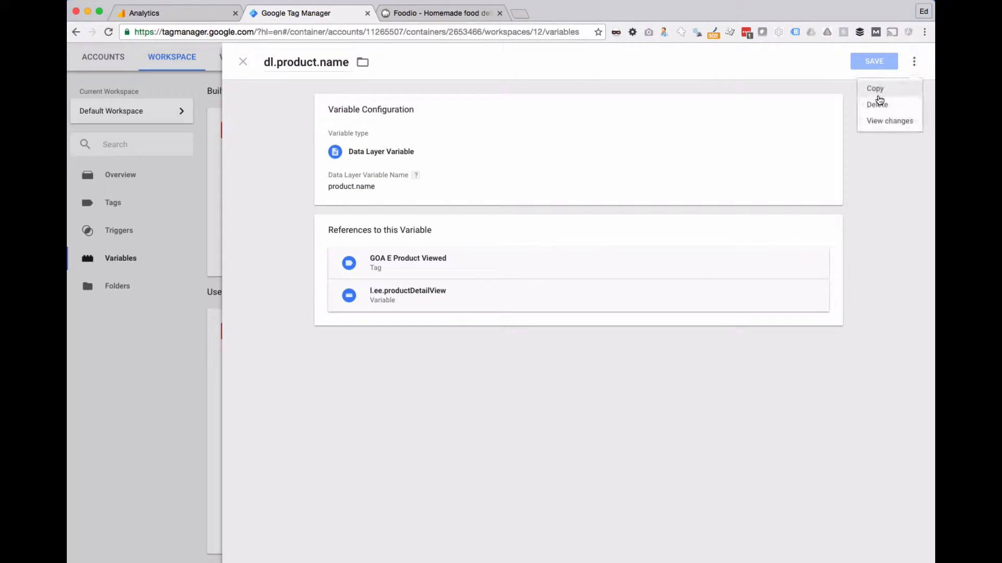
pyautogui.click(874, 91)
pyautogui.moveTo(310, 68); pyautogui.dragTo(225, 63)
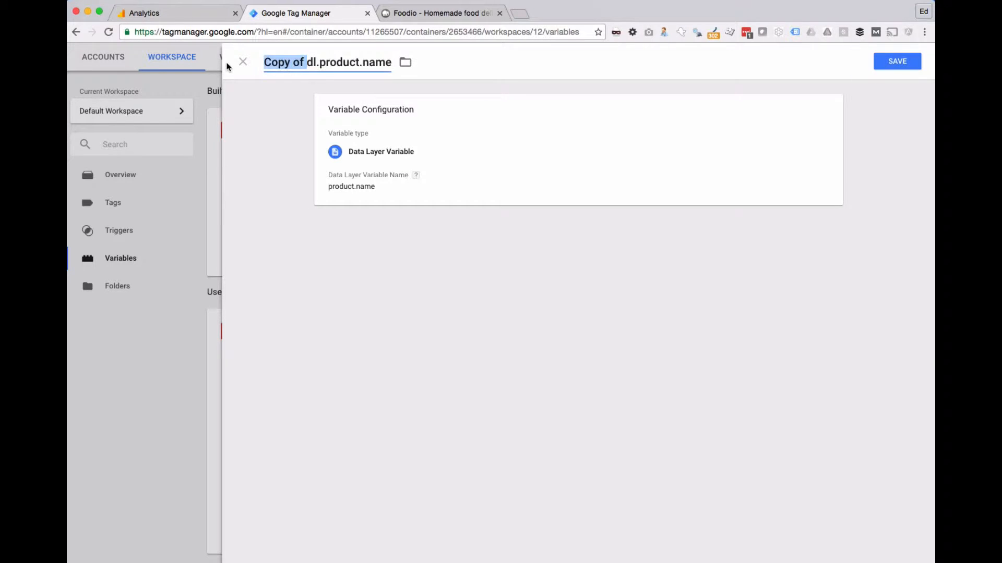
pyautogui.press('BackSpace')
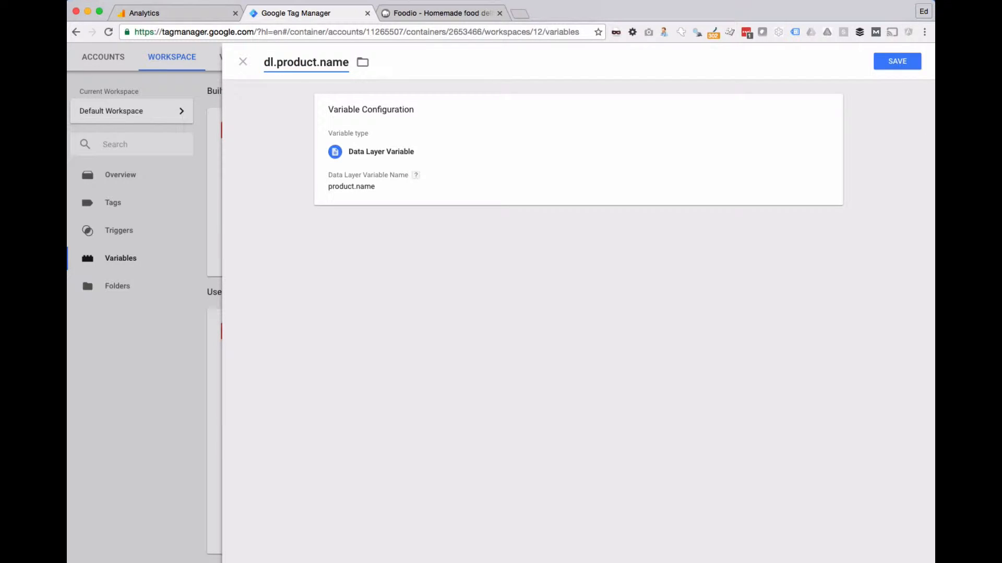
pyautogui.press('BackSpace')
pyautogui.press('BackSpace')
pyautogui.press('BackSpace')
pyautogui.press('BackSpace')
pyautogui.write('canMicro')
# Step: Set the copied variable's Data Layer Variable Name to product.canMicro and save it
pyautogui.click(340, 191)
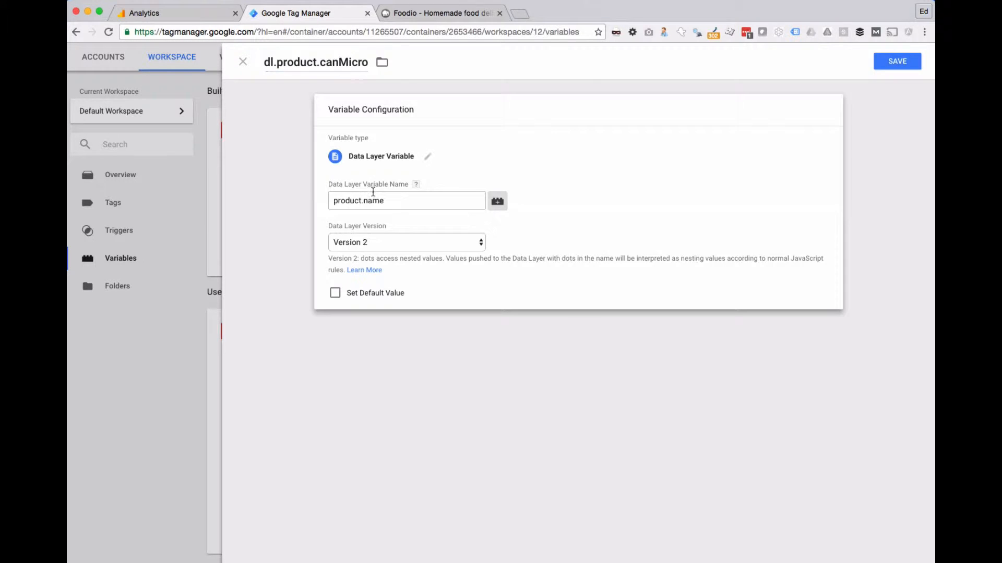
pyautogui.click(380, 197)
pyautogui.press('super+Left')
pyautogui.hotkey('alt', 'shift', 'Right')
pyautogui.doubleClick(377, 197)
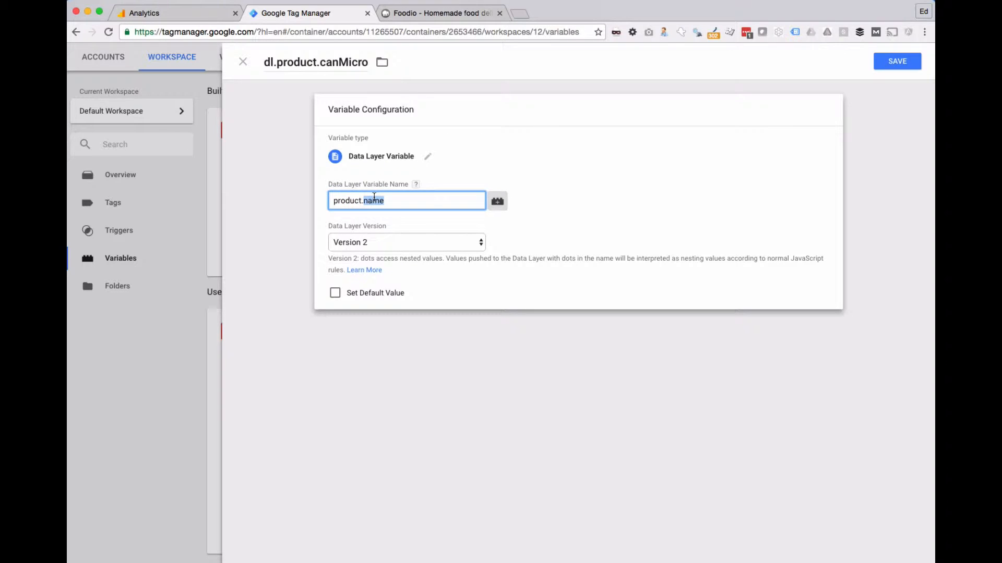
pyautogui.write('m')
pyautogui.click(897, 61)
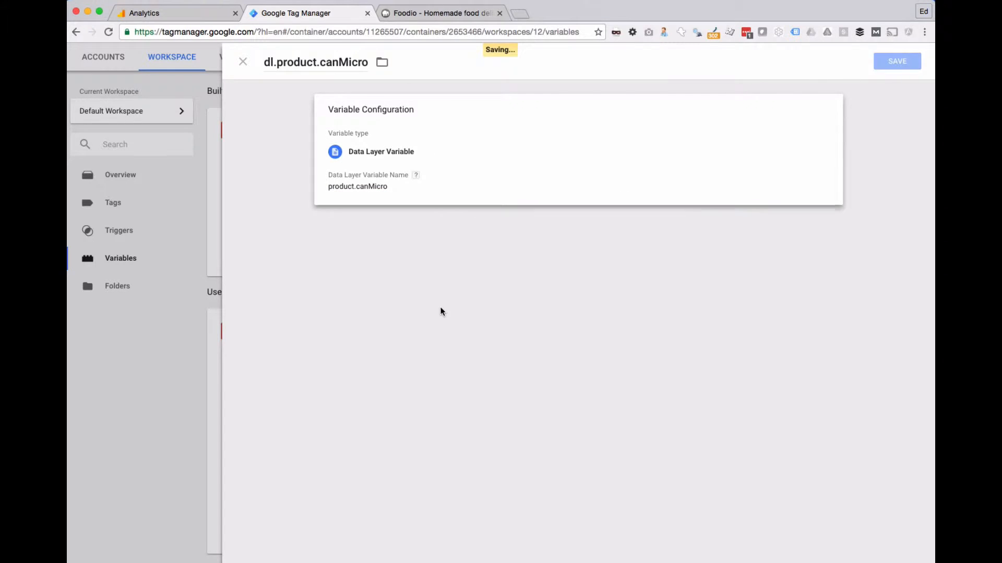
# Step: Copy the dl.product.canMicro variable and name the copy dl.product.containsMeat, checking the attribute's spelling in product-3.html
pyautogui.scroll(-1, 431, 303)
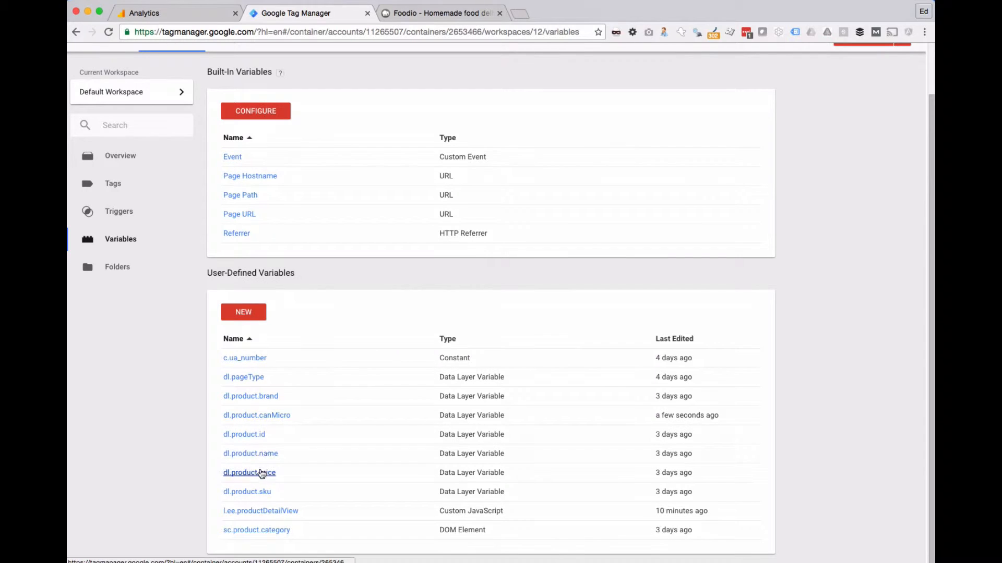
pyautogui.click(264, 416)
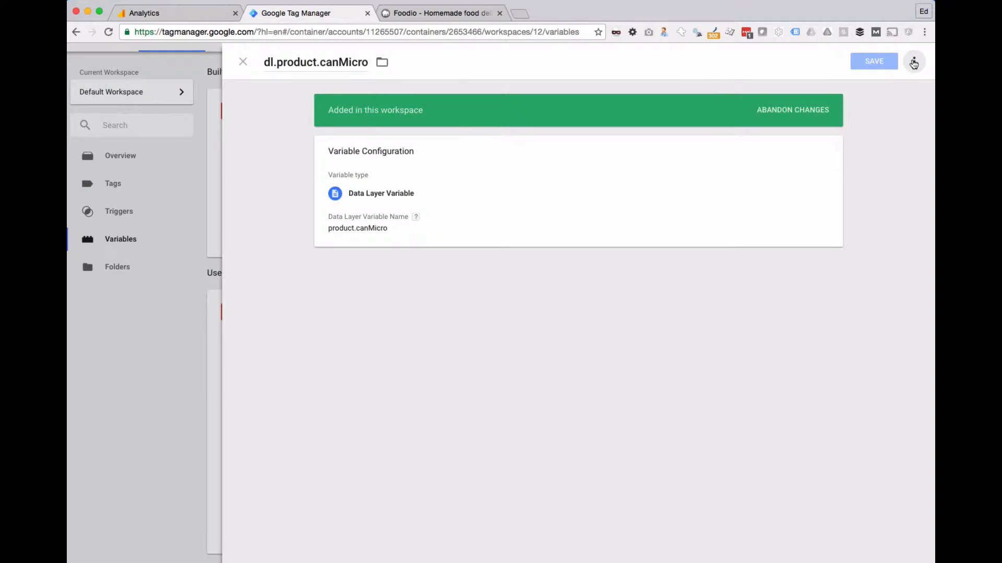
pyautogui.click(914, 61)
pyautogui.click(875, 89)
pyautogui.moveTo(309, 65); pyautogui.dragTo(239, 61)
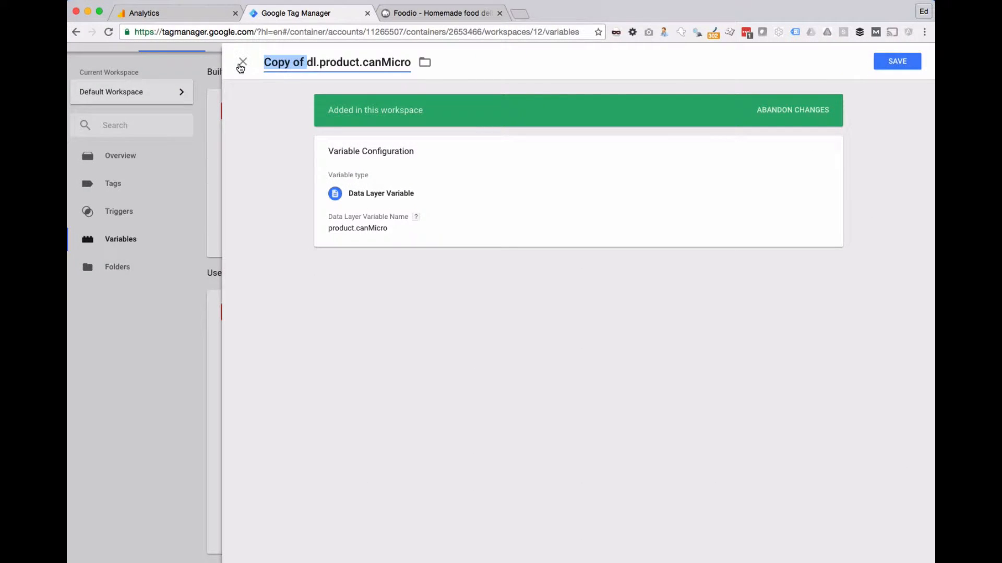
pyautogui.press('BackSpace')
pyautogui.press('End')
pyautogui.press('BackSpace')
pyautogui.press('BackSpace')
pyautogui.press('BackSpace')
pyautogui.press('BackSpace')
pyautogui.press('BackSpace')
pyautogui.press('BackSpace')
pyautogui.press('BackSpace')
pyautogui.press('BackSpace')
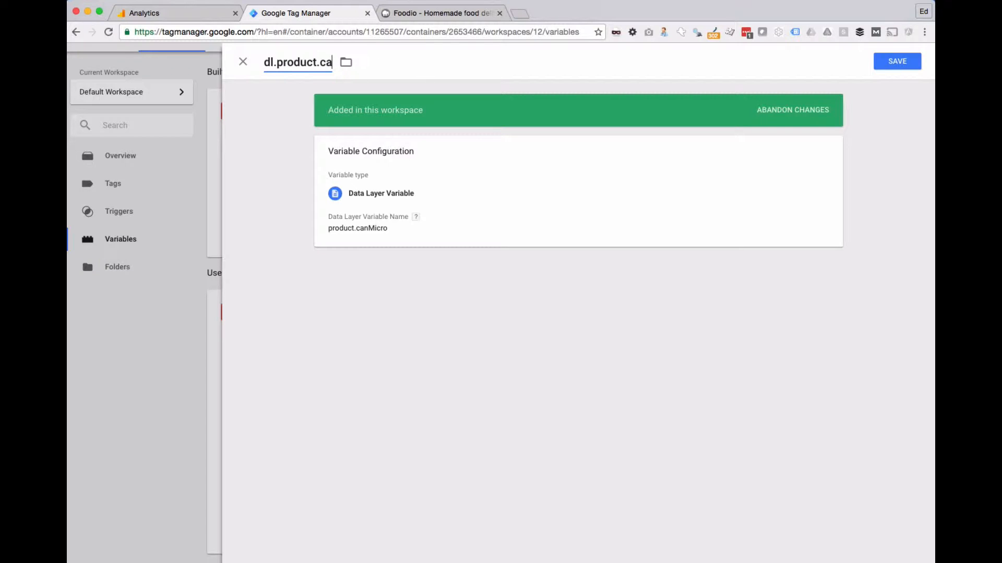
pyautogui.press('super+Tab')
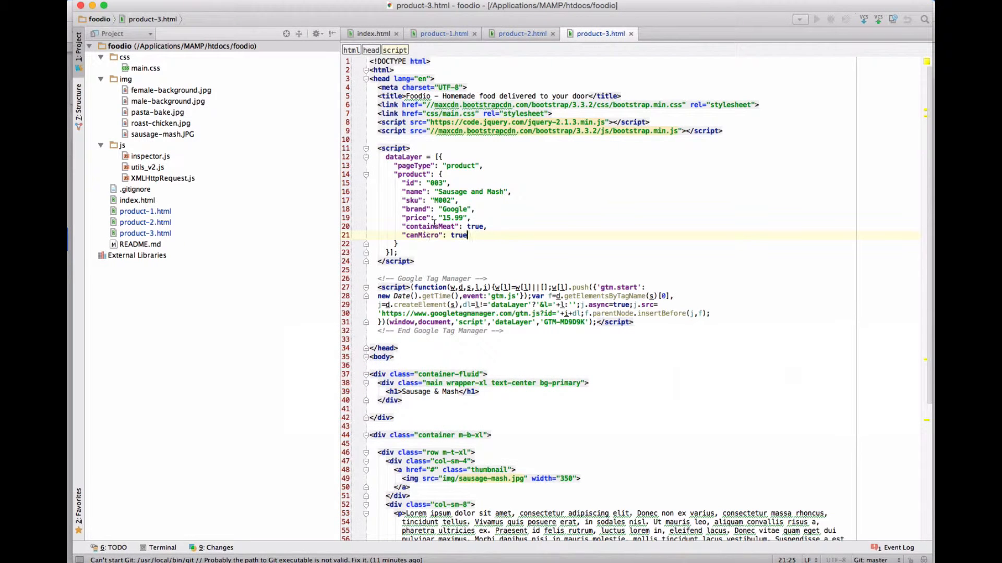
pyautogui.press('super+Tab')
pyautogui.write('containsMea')
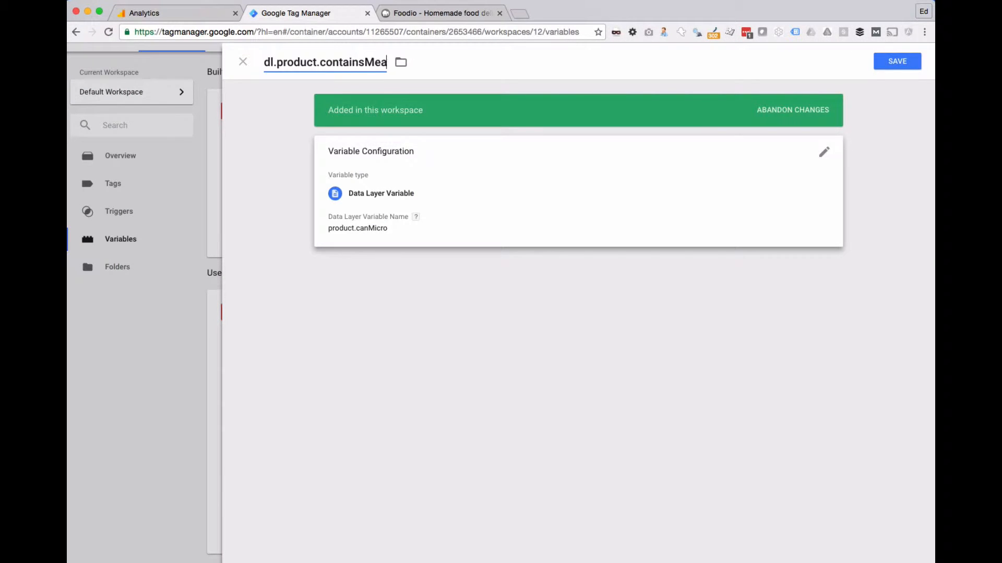
pyautogui.write('t')
# Step: Set the new variable's Data Layer Variable Name to product.containsMeat and save it
pyautogui.click(370, 241)
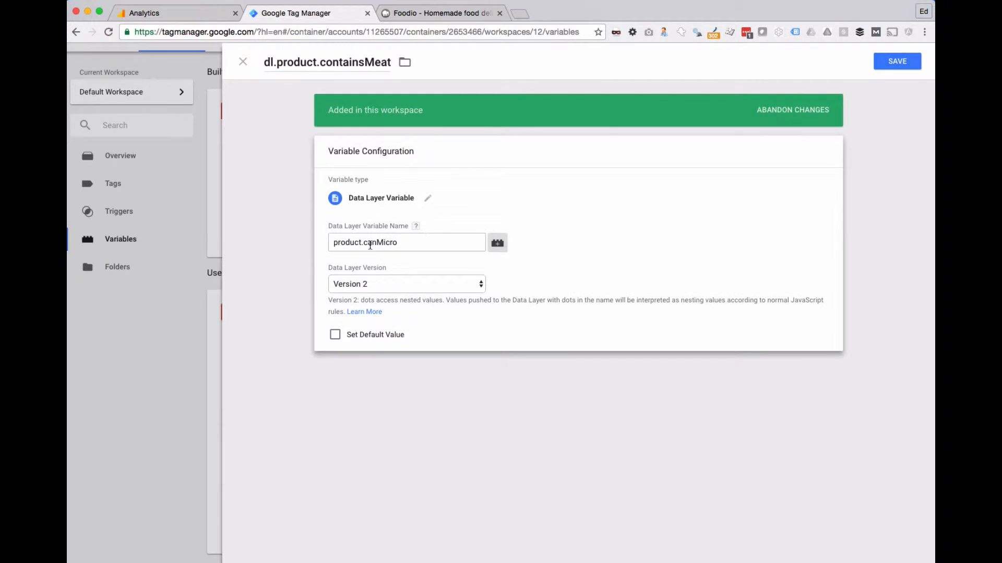
pyautogui.doubleClick(375, 243)
pyautogui.write('sMeat')
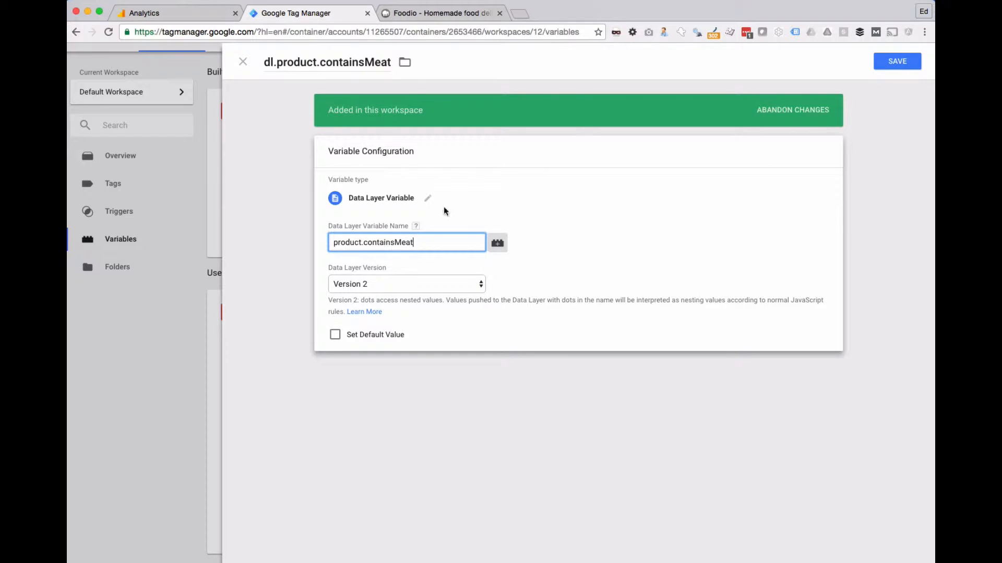
pyautogui.hotkey('ctrl', 's')
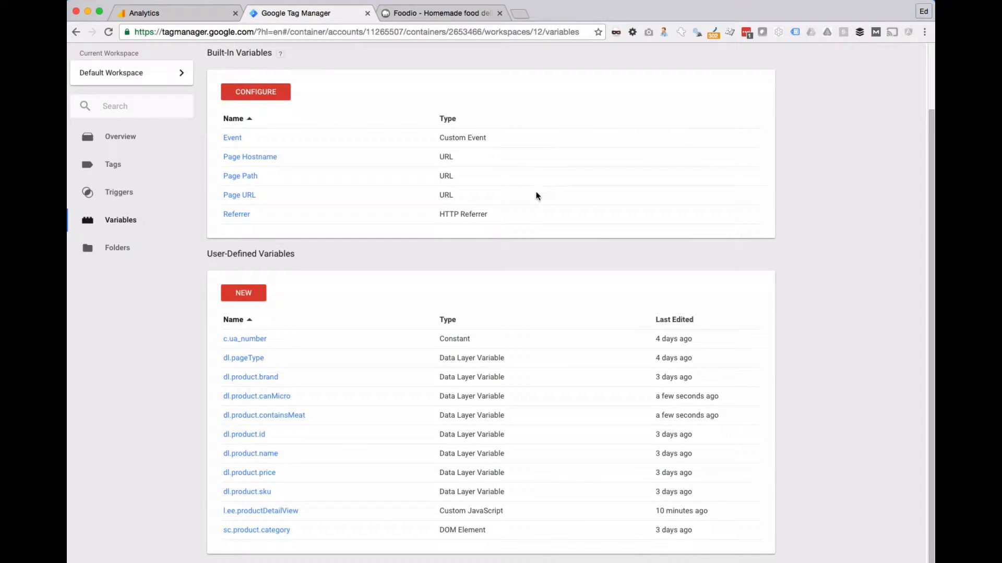
# Step: Start preview and debug mode for the workspace and open the Roast Chicken product page on the Foodio site
pyautogui.click(901, 94)
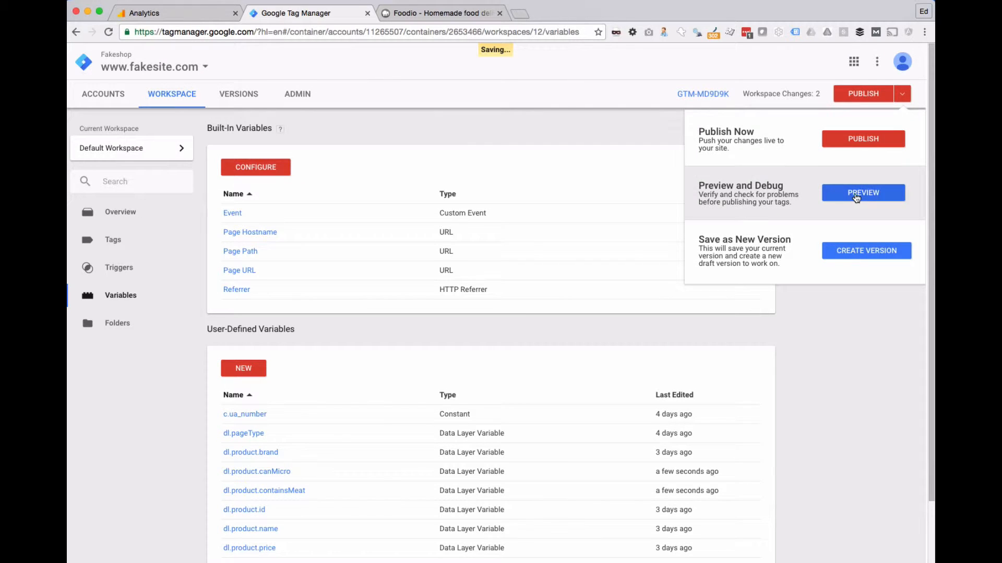
pyautogui.click(856, 197)
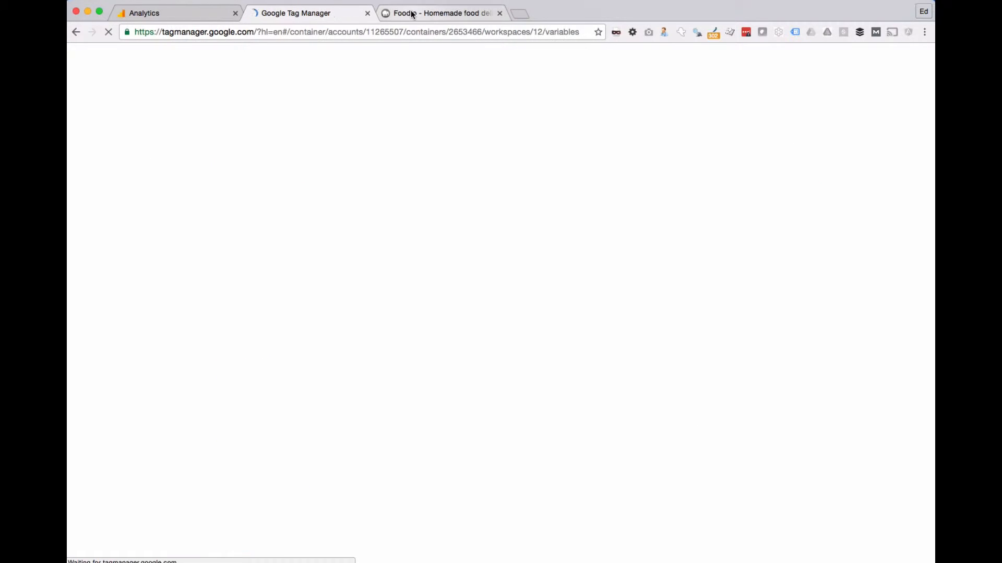
pyautogui.click(411, 14)
pyautogui.scroll(-5, 452, 163)
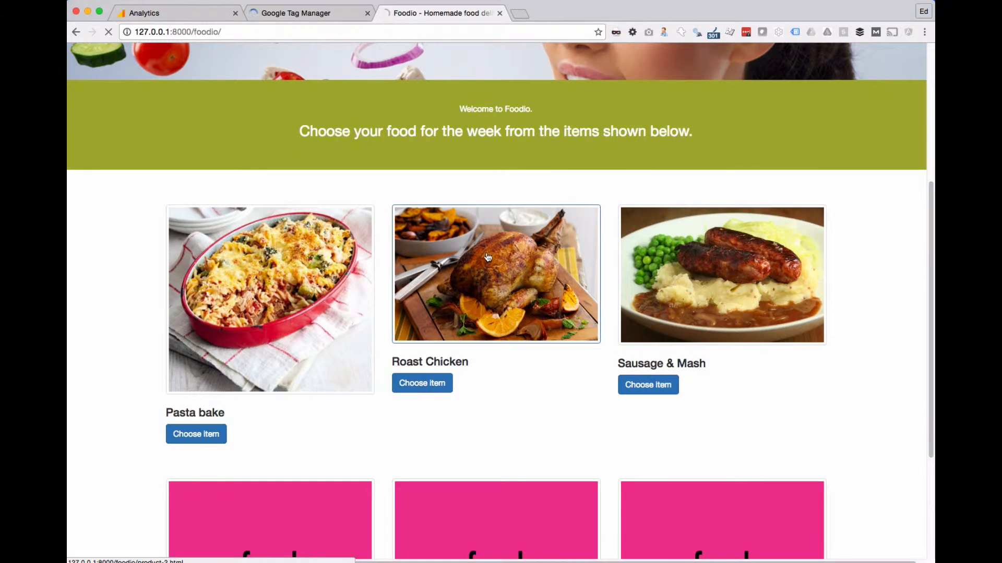
pyautogui.click(479, 269)
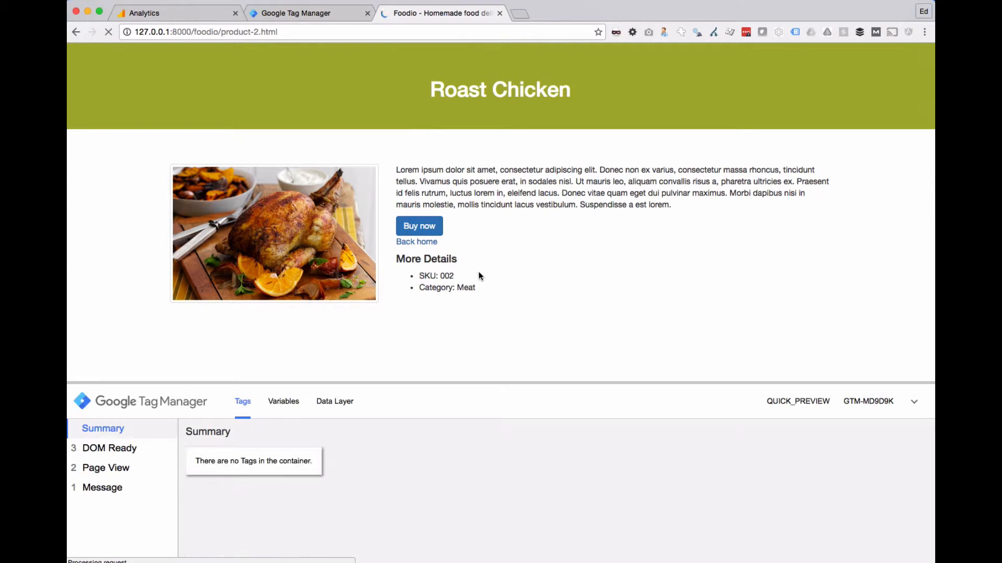
# Step: Examine the variable values at the Window Loaded event in the Roast Chicken page's preview, including canMicro and containsMeat
pyautogui.click(283, 401)
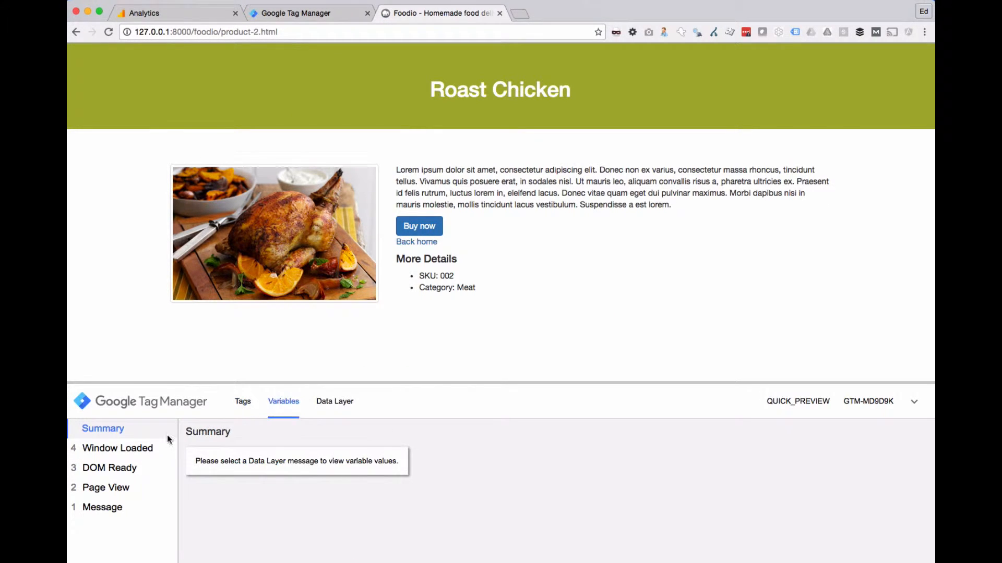
pyautogui.click(156, 449)
pyautogui.scroll(-5, 283, 395)
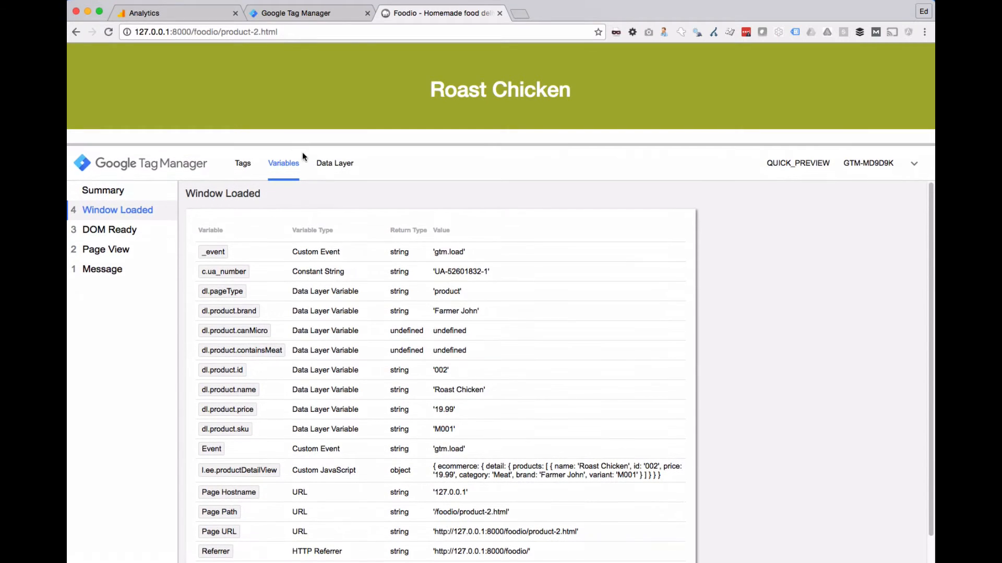
pyautogui.scroll(-1, 299, 423)
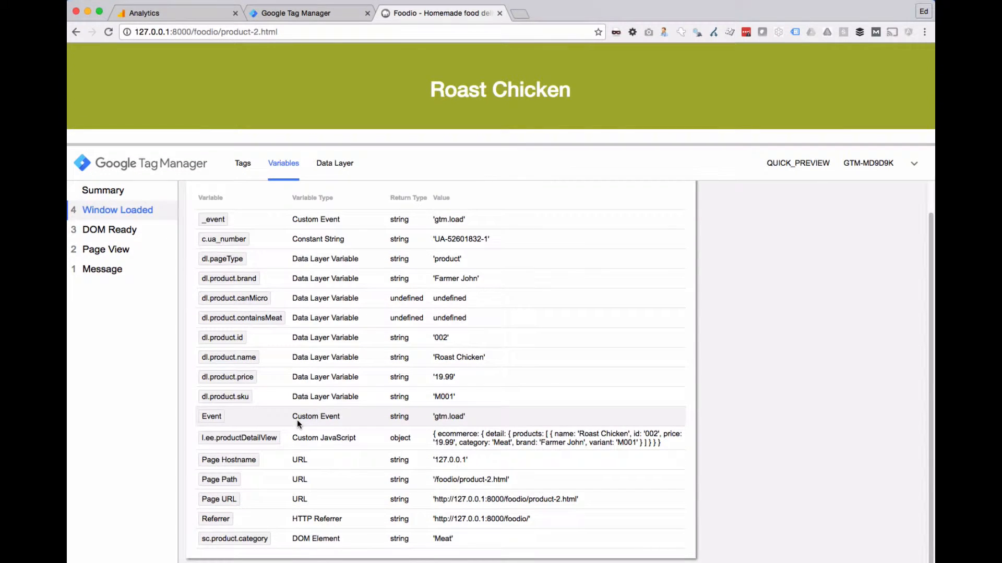
pyautogui.scroll(1, 298, 423)
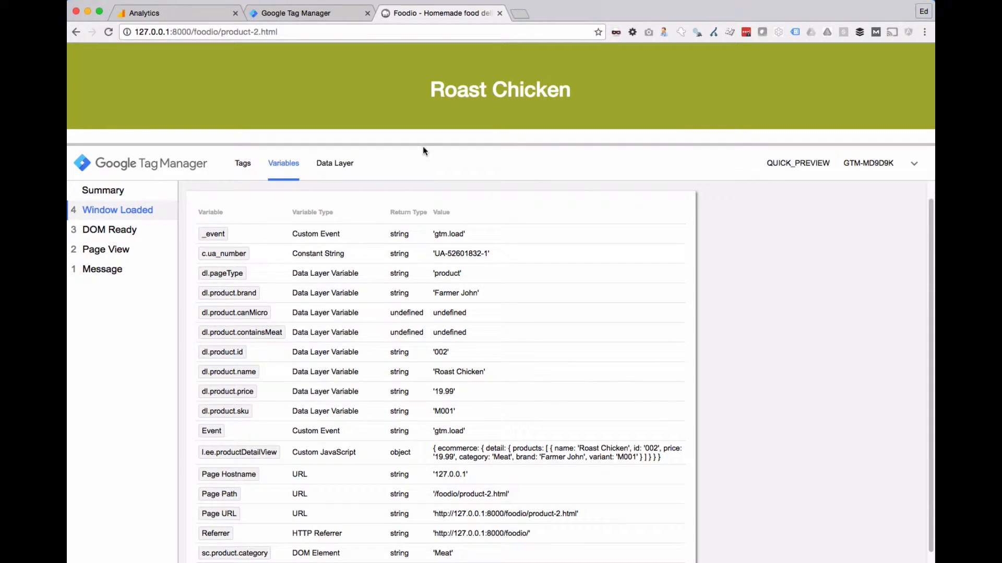
pyautogui.moveTo(424, 145); pyautogui.dragTo(423, 224)
# Step: Reload the Roast Chicken page and recheck the canMicro and containsMeat variable values at Window Loaded
pyautogui.press('super+r')
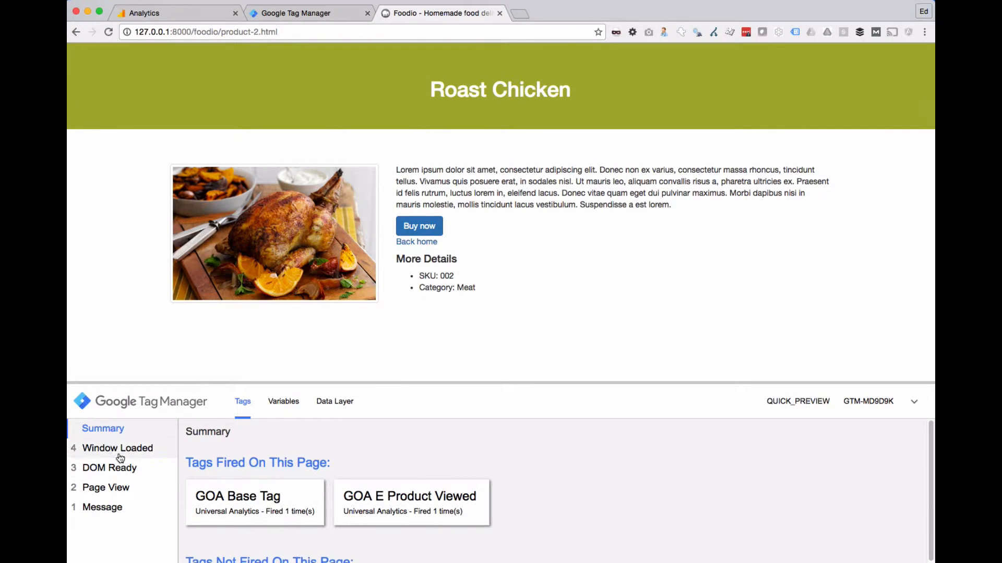
pyautogui.click(120, 456)
pyautogui.click(296, 404)
pyautogui.moveTo(312, 383); pyautogui.dragTo(321, 226)
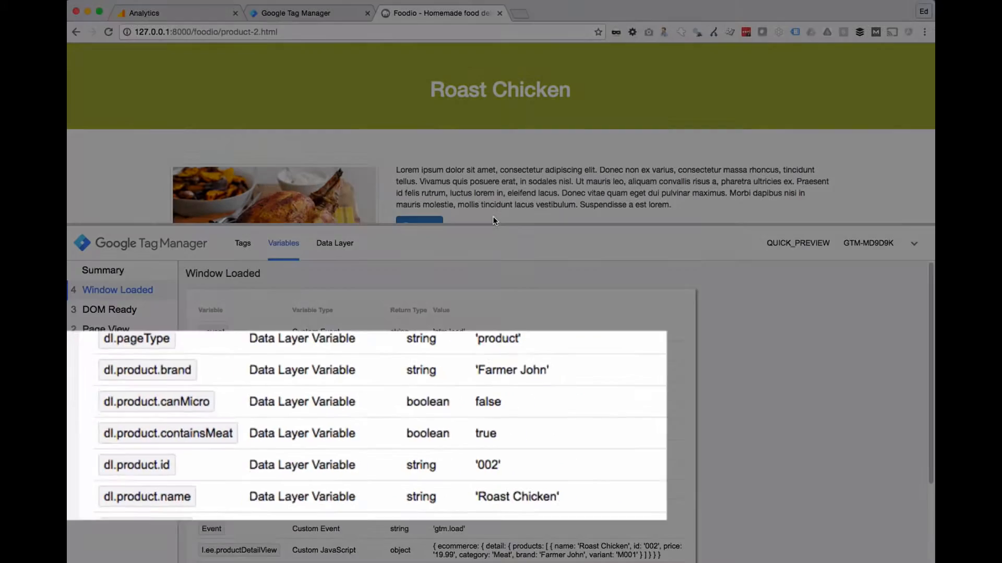
pyautogui.moveTo(492, 224); pyautogui.dragTo(482, 327)
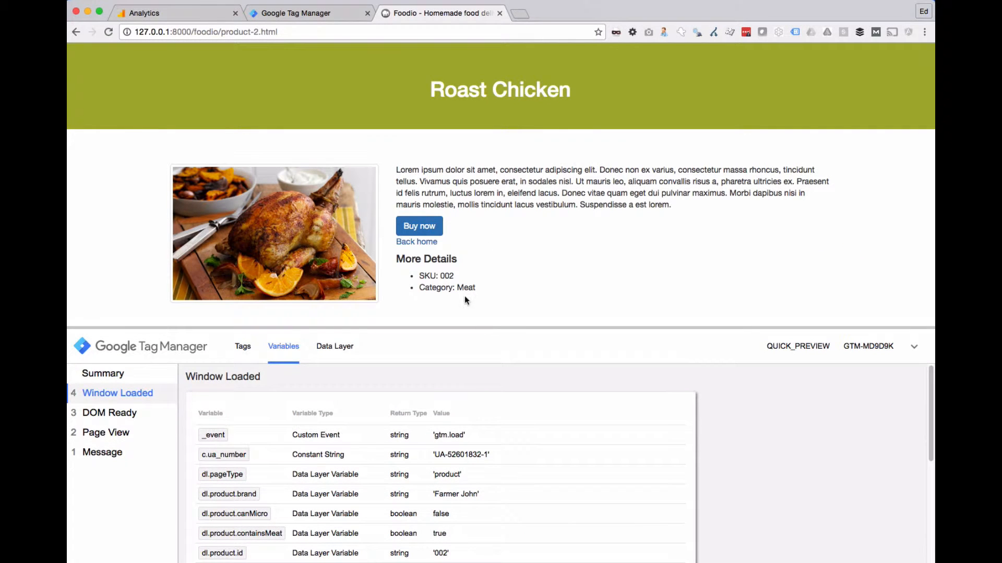
# Step: Return the site to the Foodio homepage and go back to Tag Manager's user-defined variables list
pyautogui.click(425, 246)
pyautogui.click(303, 13)
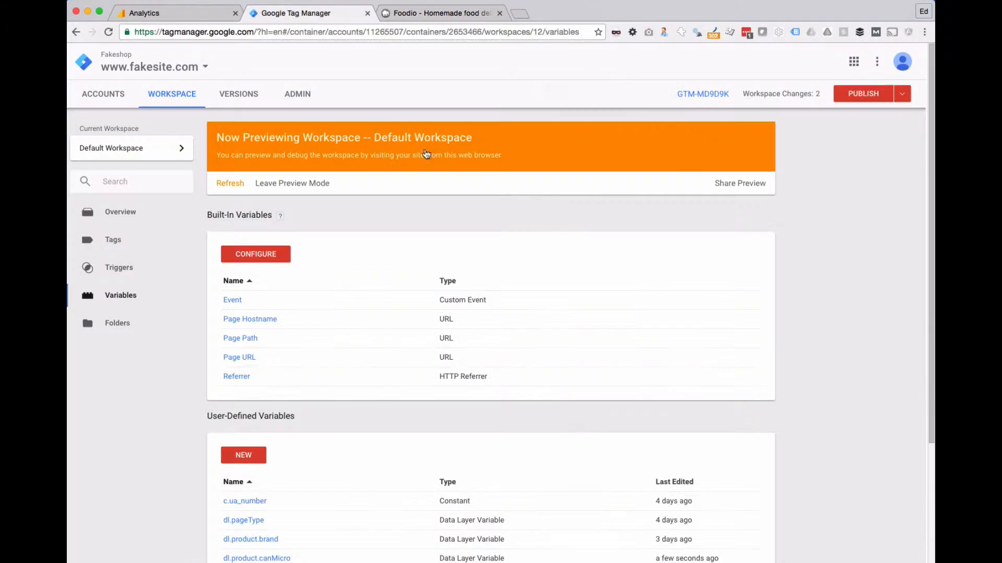
pyautogui.scroll(-3, 283, 304)
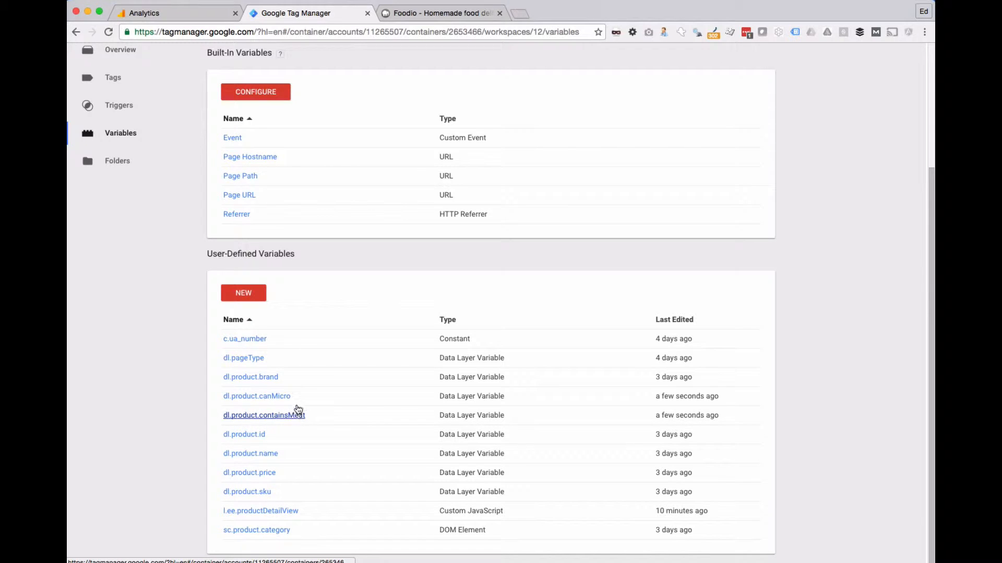
# Step: Switch to Google Analytics and open the Fakeshop property's custom dimensions list
pyautogui.click(167, 16)
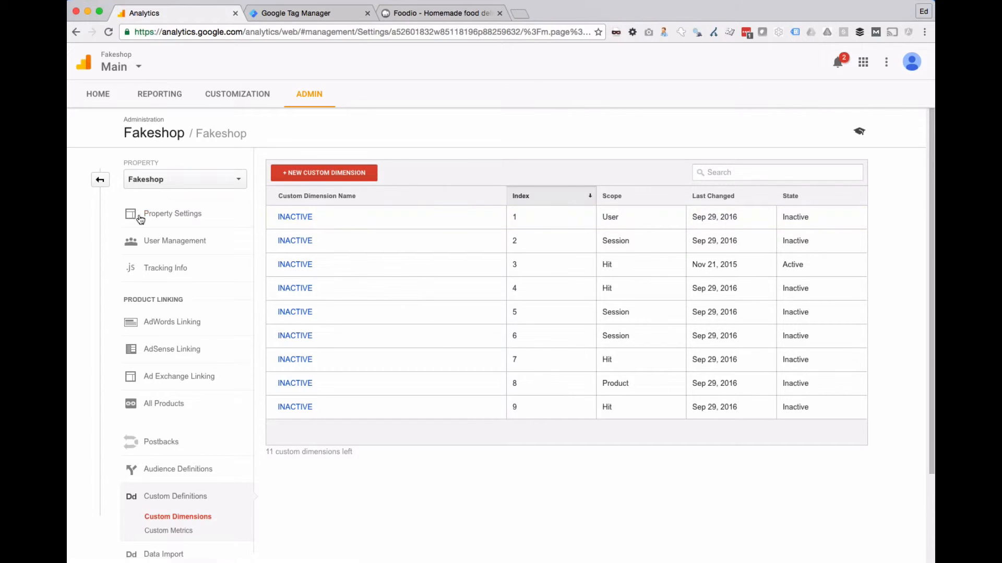
pyautogui.scroll(-5, 138, 248)
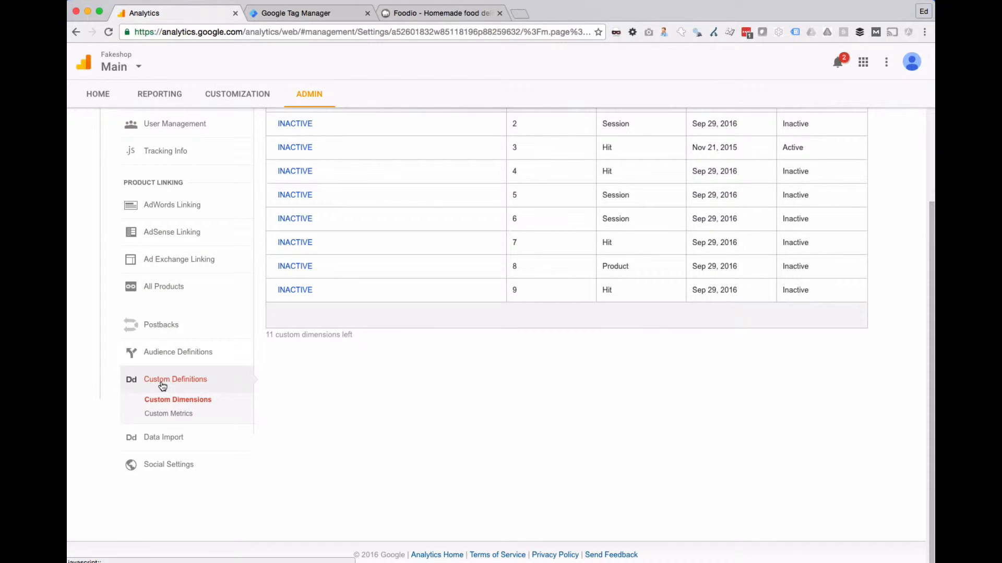
pyautogui.click(209, 403)
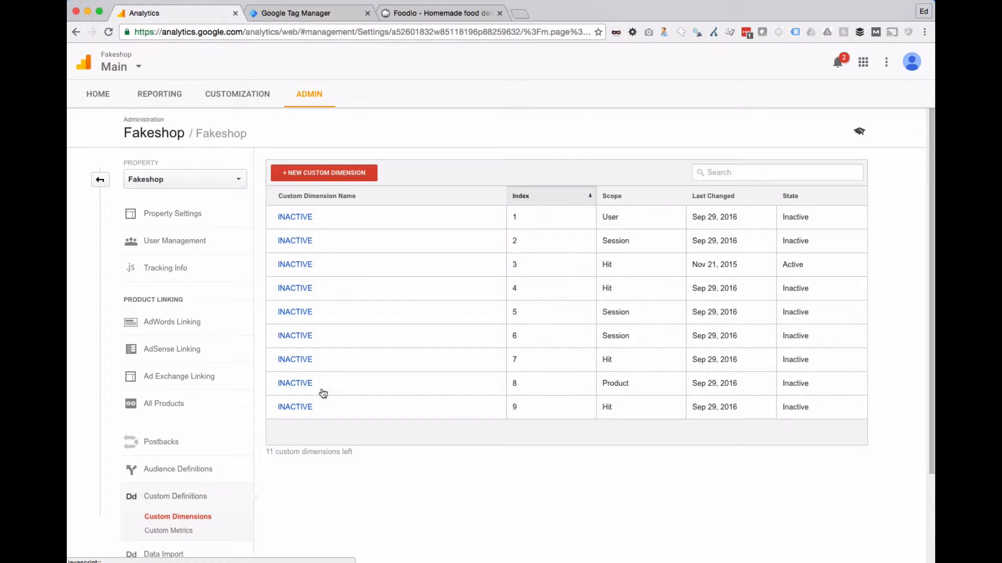
# Step: Rename the custom dimension at index 1 as canMicro, make it active and set its scope to Product
pyautogui.click(292, 217)
pyautogui.click(346, 210)
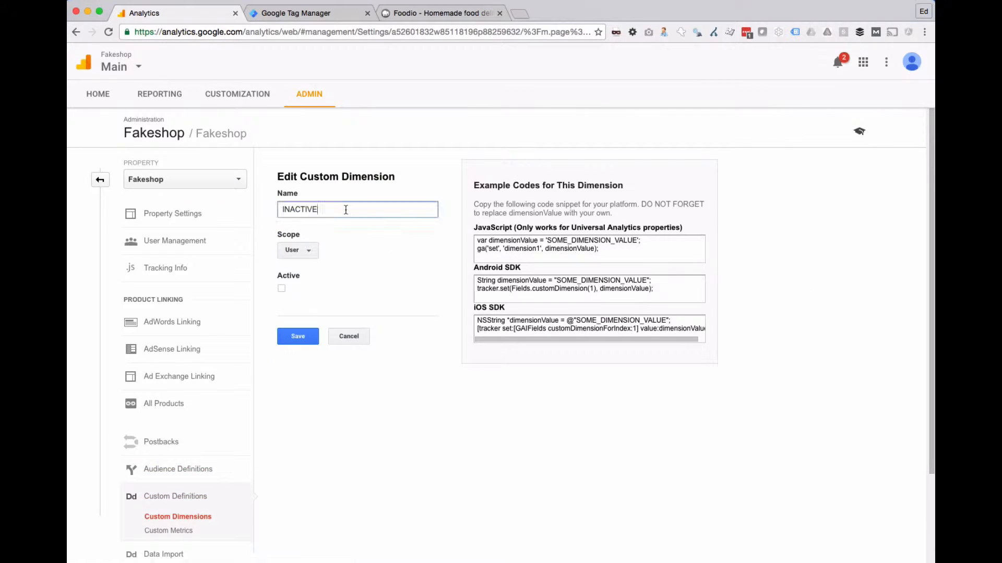
pyautogui.doubleClick(346, 209)
pyautogui.write('canMicro')
pyautogui.click(277, 287)
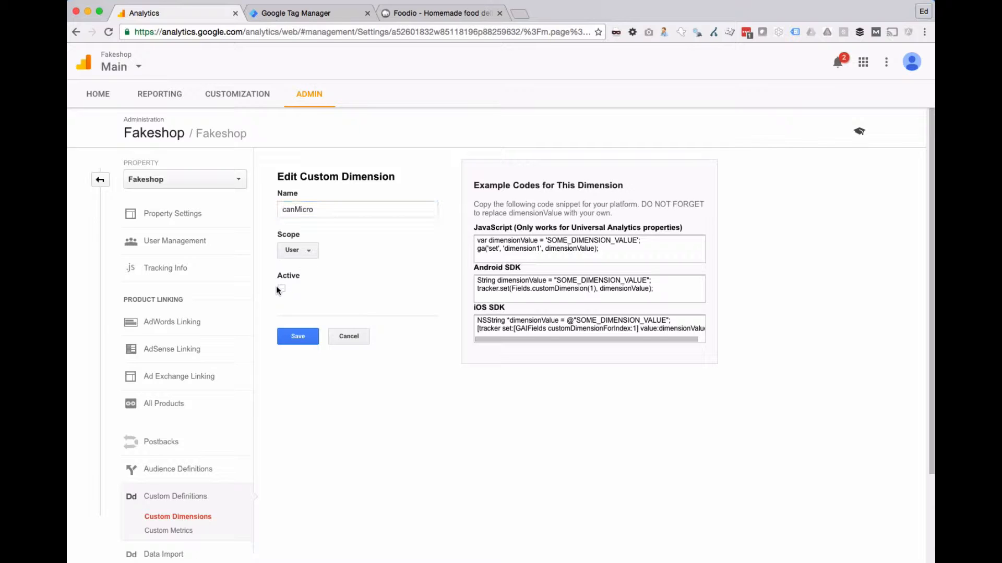
pyautogui.click(308, 252)
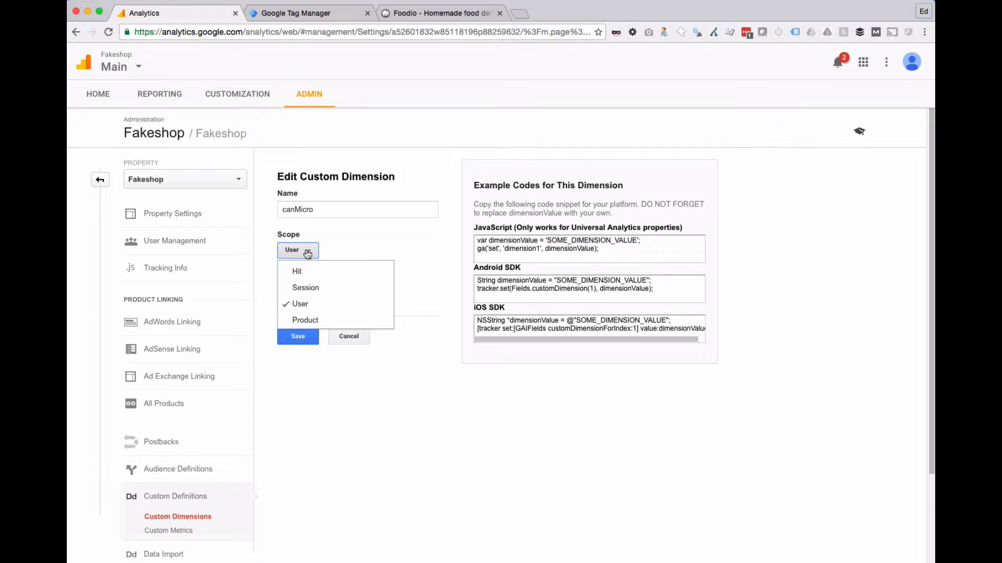
pyautogui.click(327, 320)
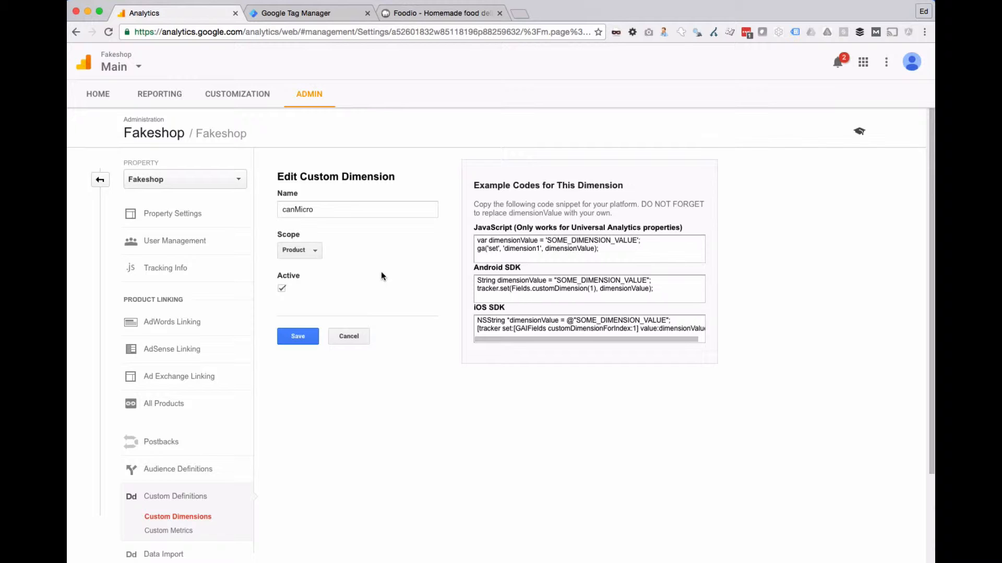
# Step: Open the Roast Chicken product page on the Foodio site and enlarge the Tag Manager debug pane
pyautogui.click(436, 14)
pyautogui.scroll(-10, 350, 361)
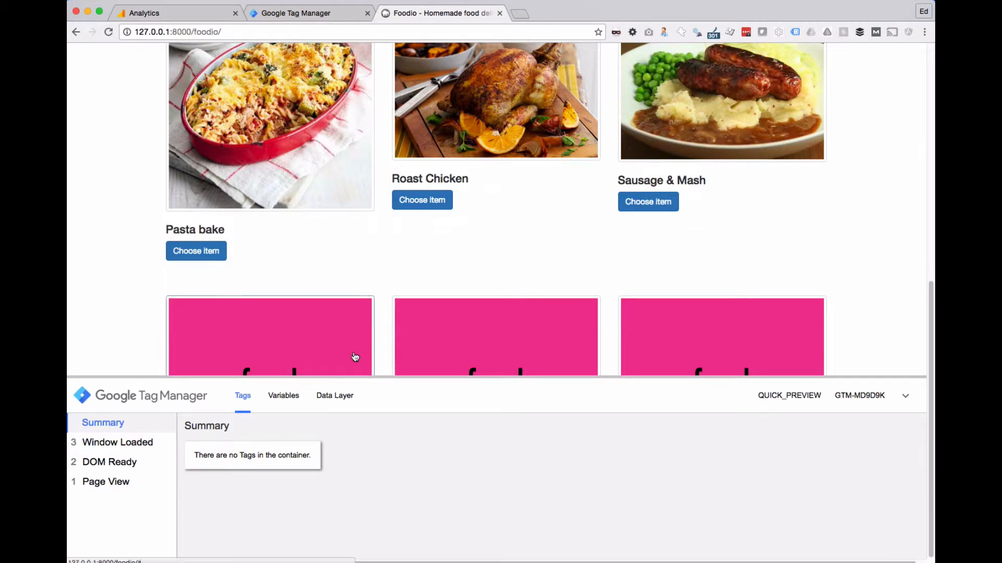
pyautogui.click(418, 199)
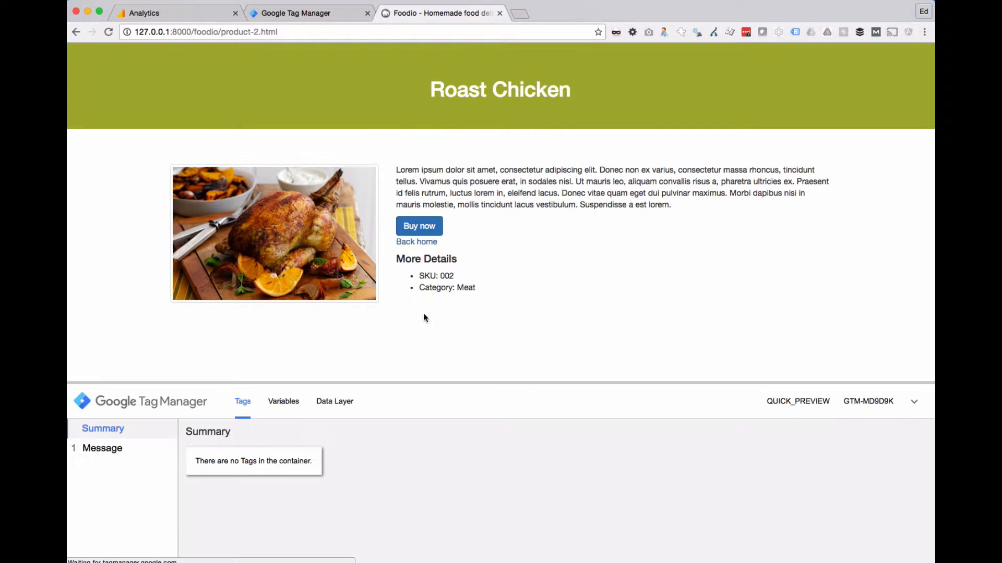
pyautogui.moveTo(342, 382); pyautogui.dragTo(342, 158)
# Step: Examine the Ecommerce Variable Data of the GOA E Product Viewed tag fired at the Page View event
pyautogui.click(90, 225)
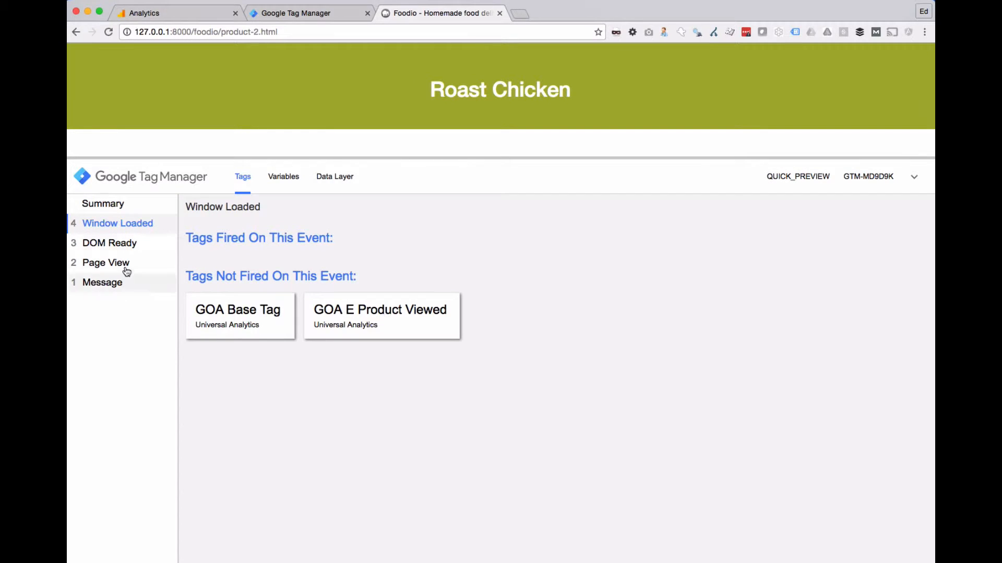
pyautogui.click(107, 243)
pyautogui.click(104, 264)
pyautogui.click(334, 295)
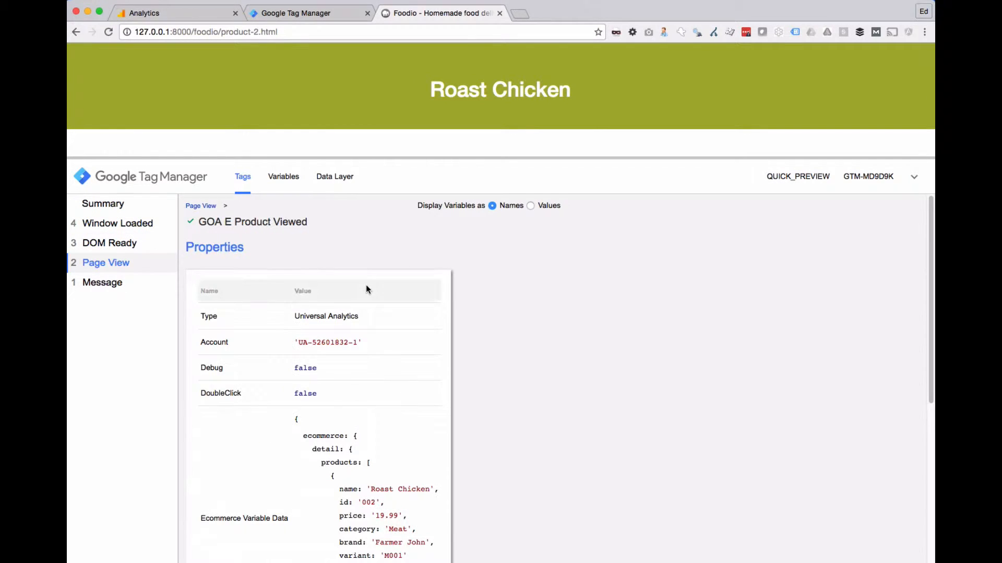
pyautogui.scroll(-4, 367, 303)
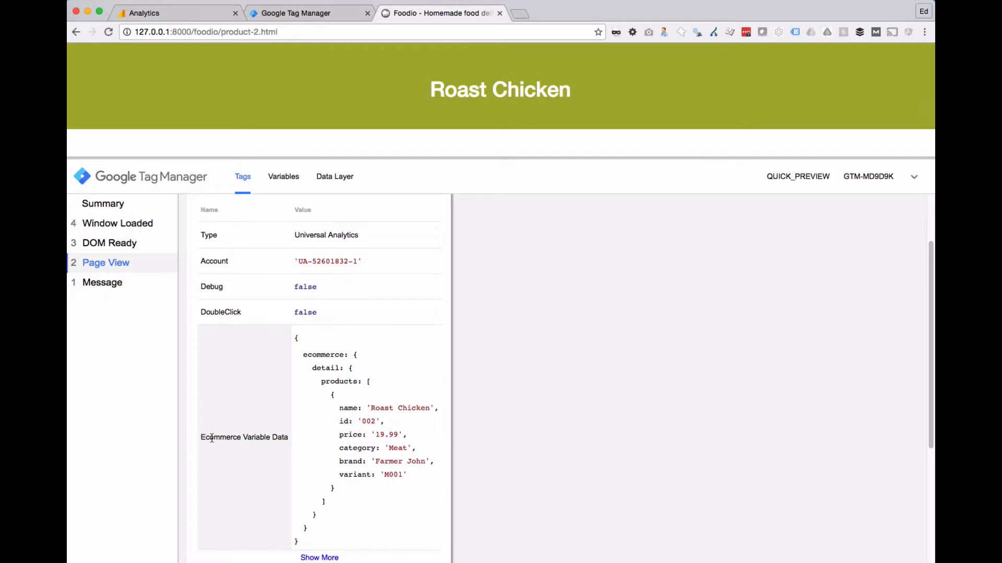
pyautogui.moveTo(212, 438); pyautogui.dragTo(289, 440)
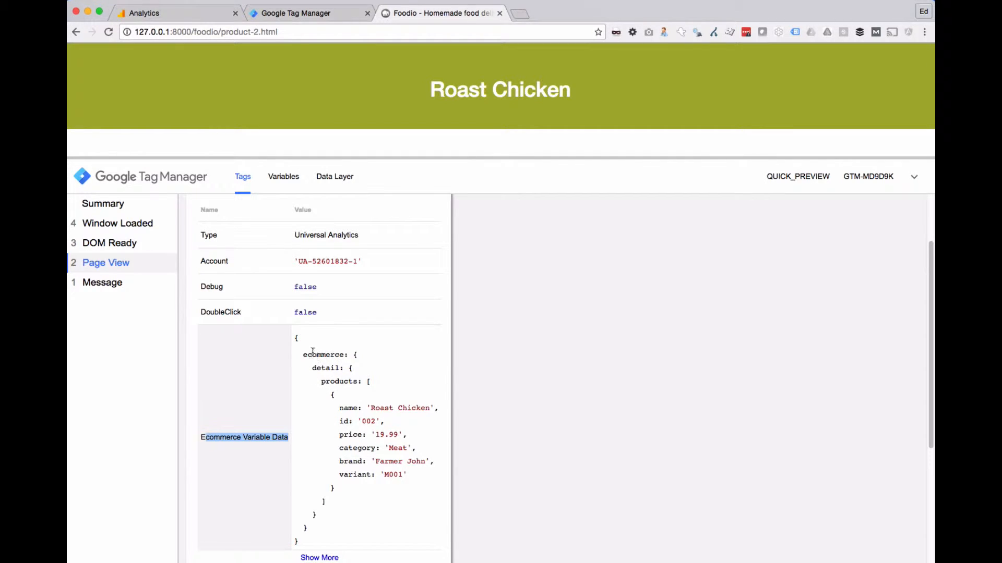
pyautogui.moveTo(301, 356); pyautogui.dragTo(381, 487)
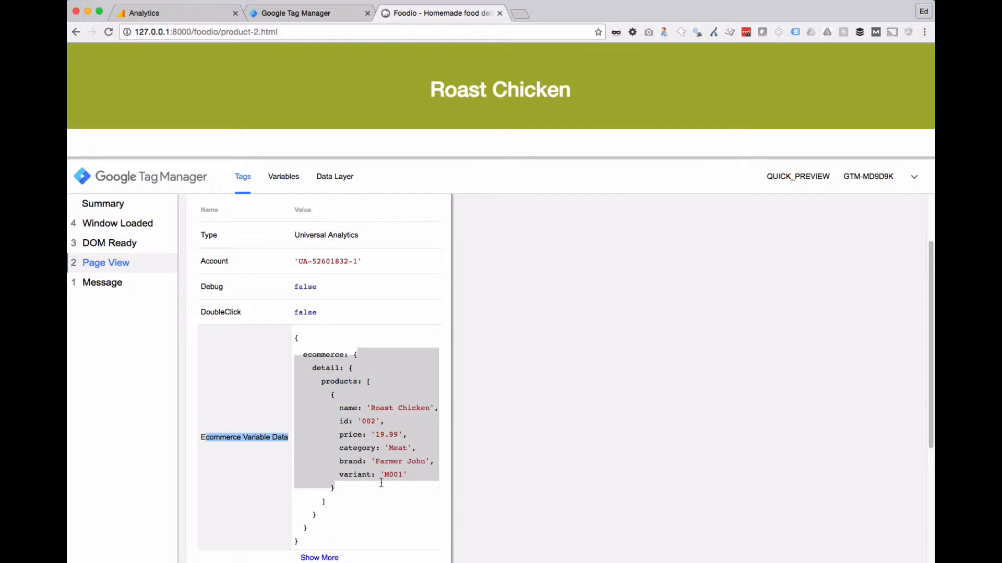
# Step: Return to Google Analytics and save the canMicro custom dimension
pyautogui.click(307, 13)
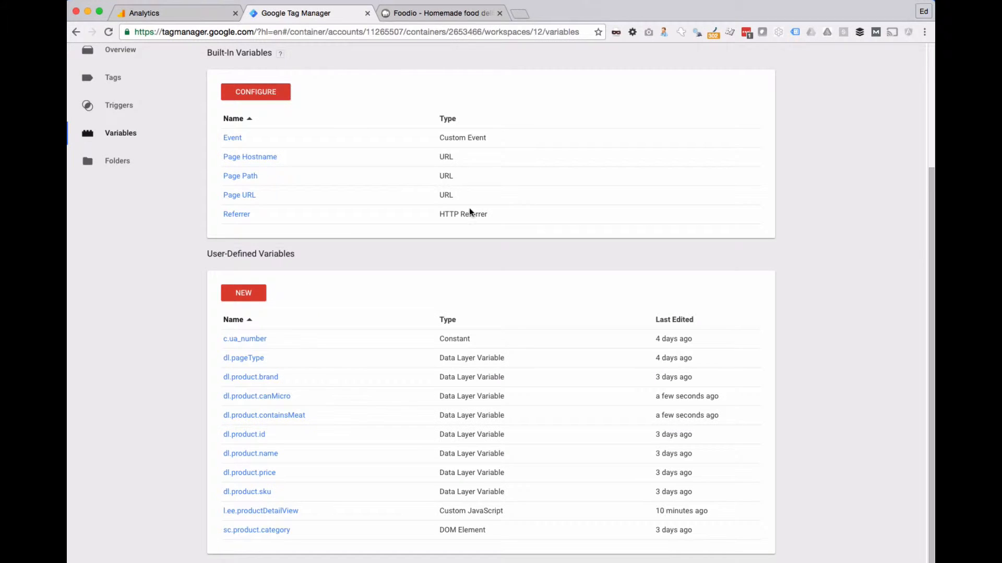
pyautogui.click(190, 13)
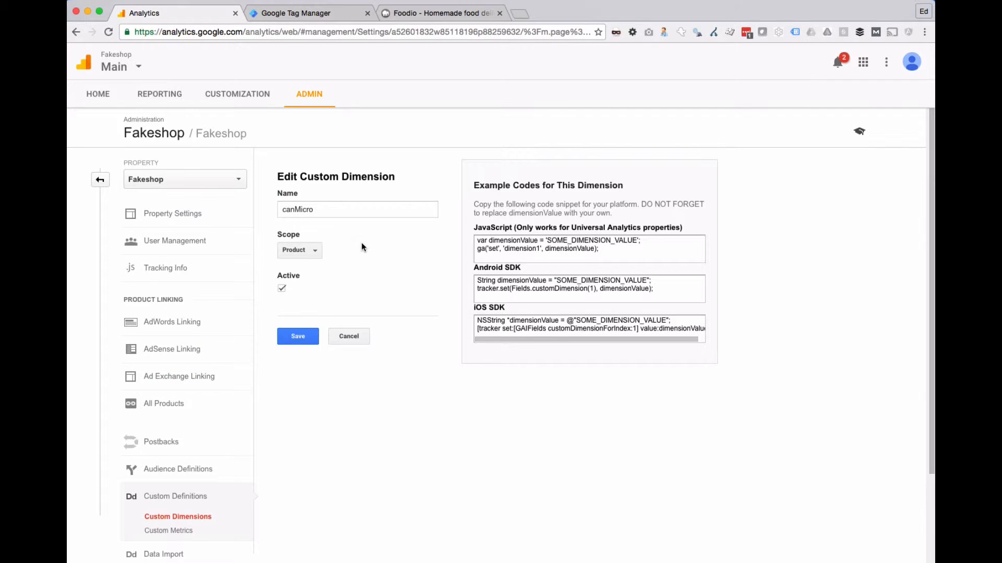
pyautogui.click(308, 338)
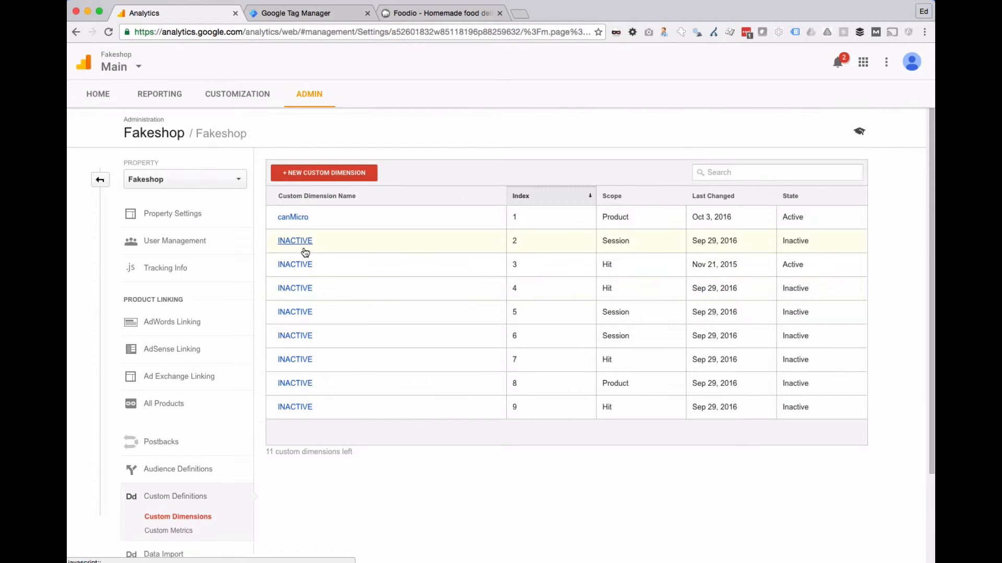
# Step: Rename the custom dimension at index 2 as containsMeat, set its scope to Product, make it active and save it
pyautogui.click(305, 252)
pyautogui.doubleClick(309, 208)
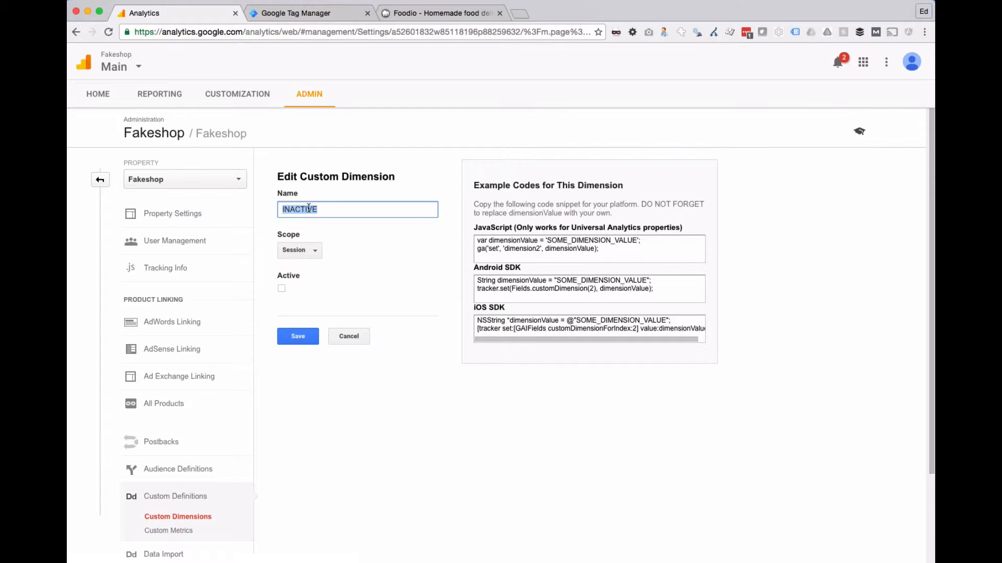
pyautogui.press('super+Tab')
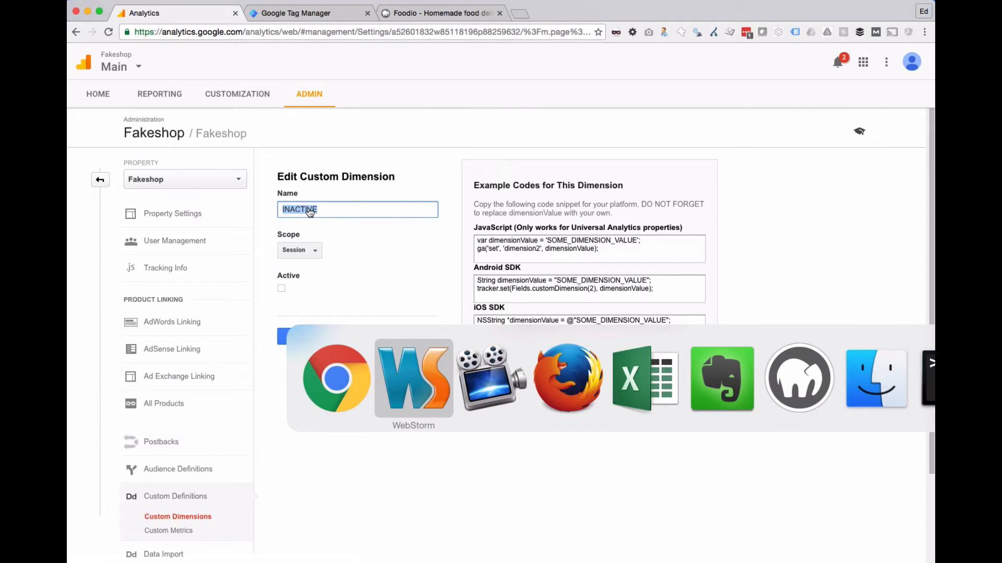
pyautogui.press('super+Tab')
pyautogui.write('conta')
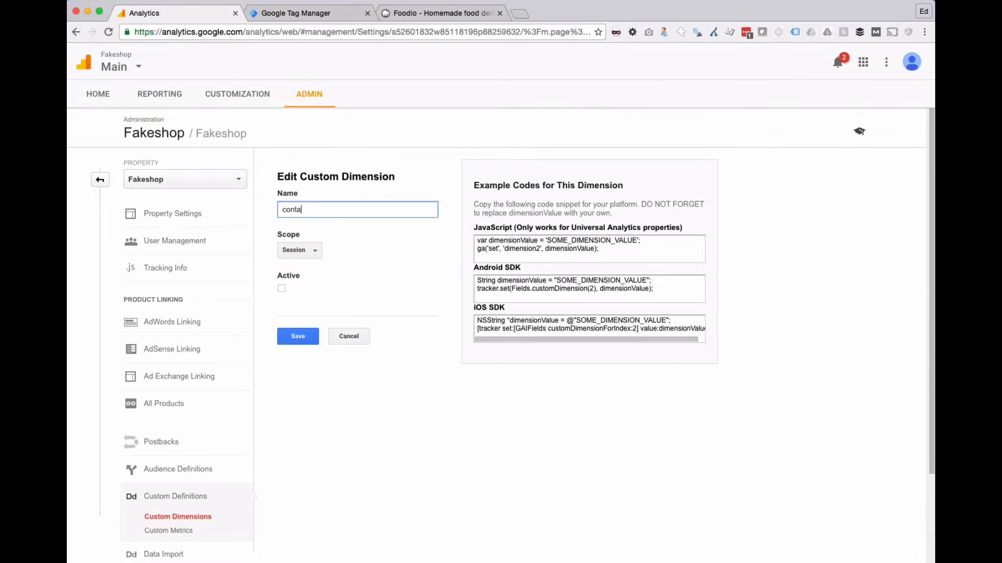
pyautogui.write('insMeat')
pyautogui.press('super+Tab')
pyautogui.press('super+Tab')
pyautogui.click(299, 251)
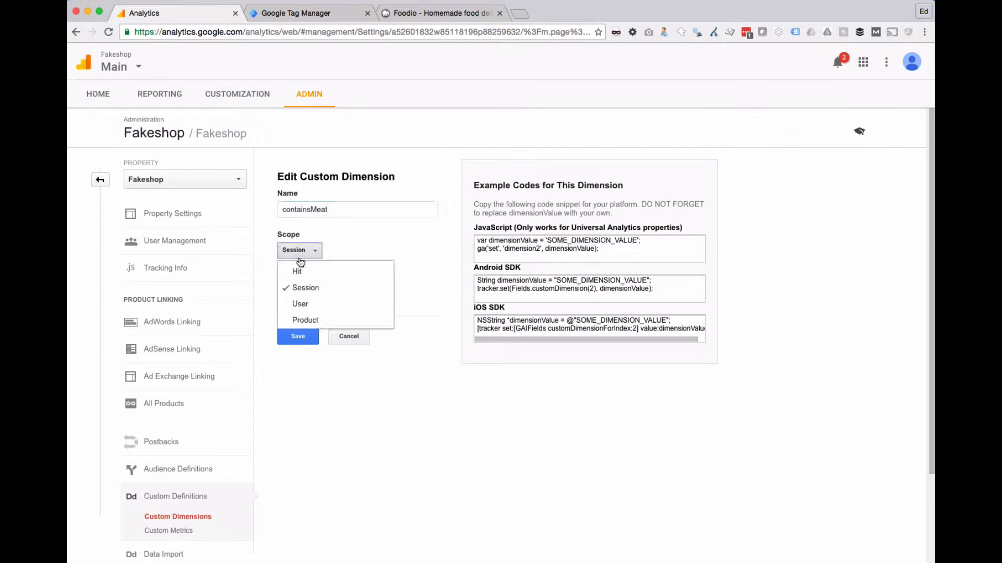
pyautogui.click(302, 320)
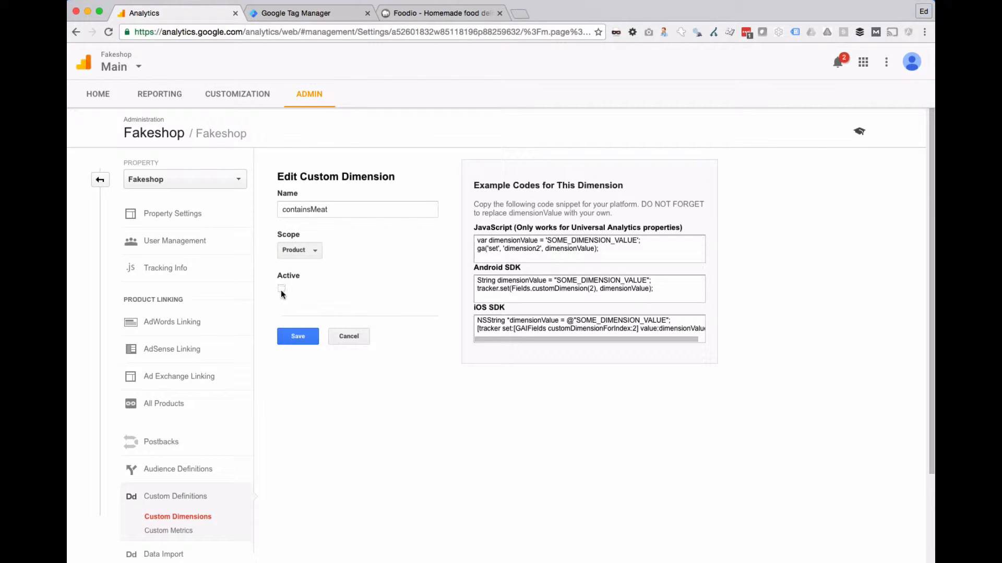
pyautogui.click(281, 289)
pyautogui.click(298, 336)
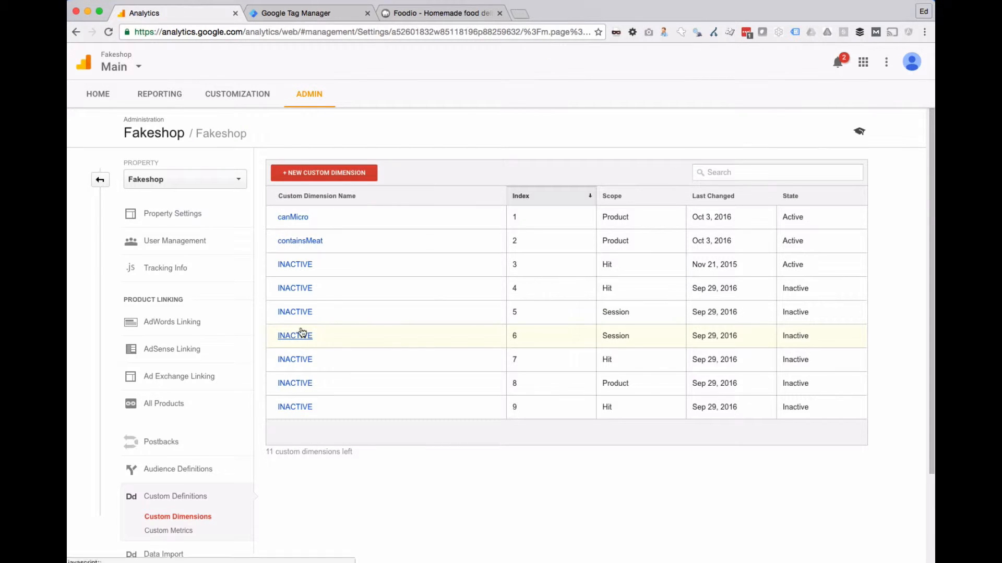
# Step: Review the canMicro dimension without editing it, and deactivate and save the custom dimension at index 3
pyautogui.click(515, 218)
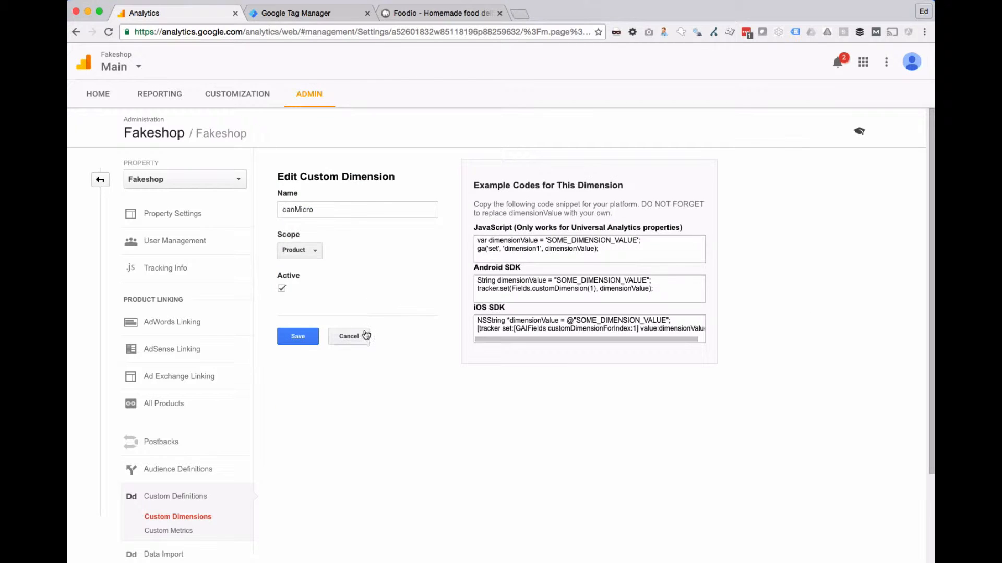
pyautogui.click(364, 335)
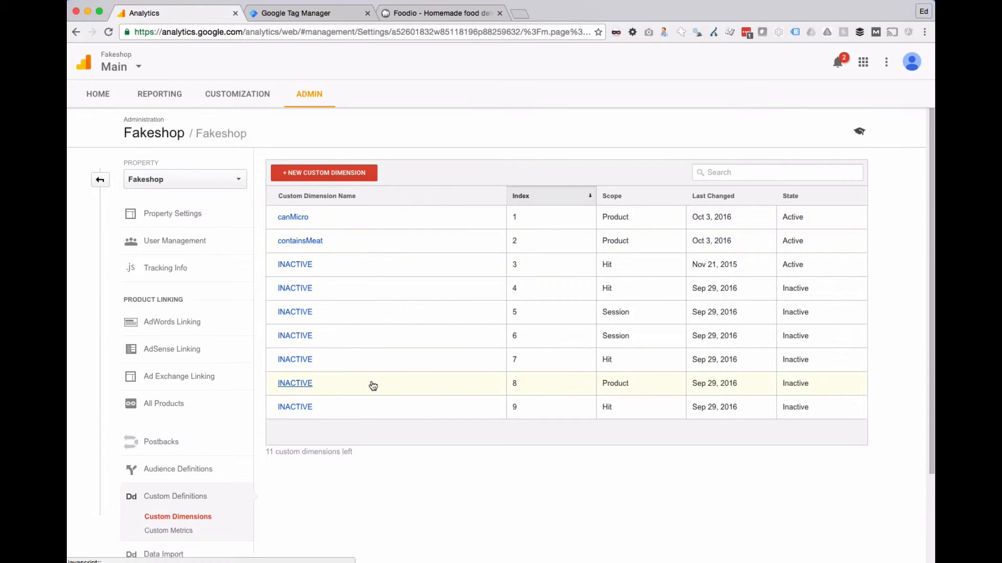
pyautogui.click(315, 275)
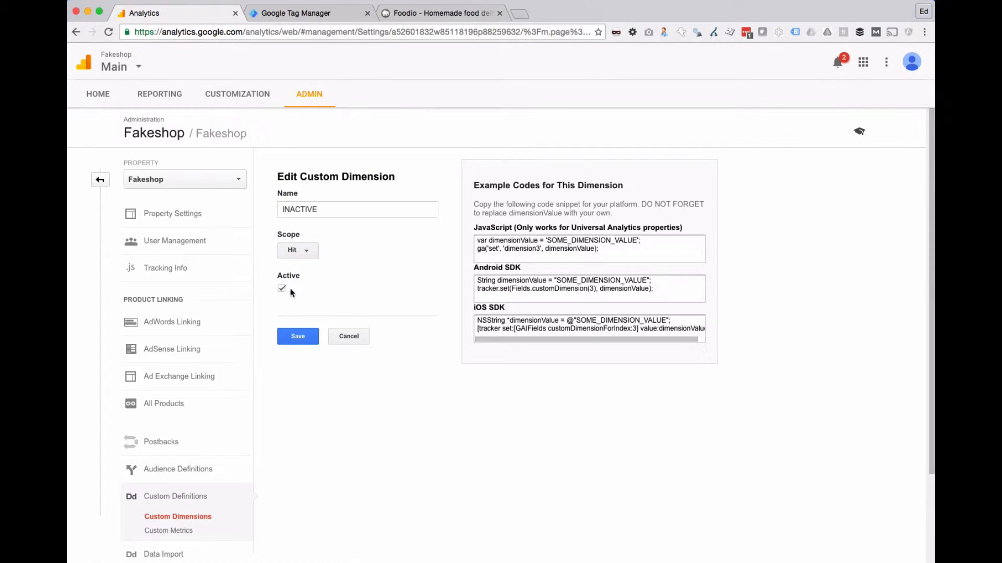
pyautogui.click(301, 342)
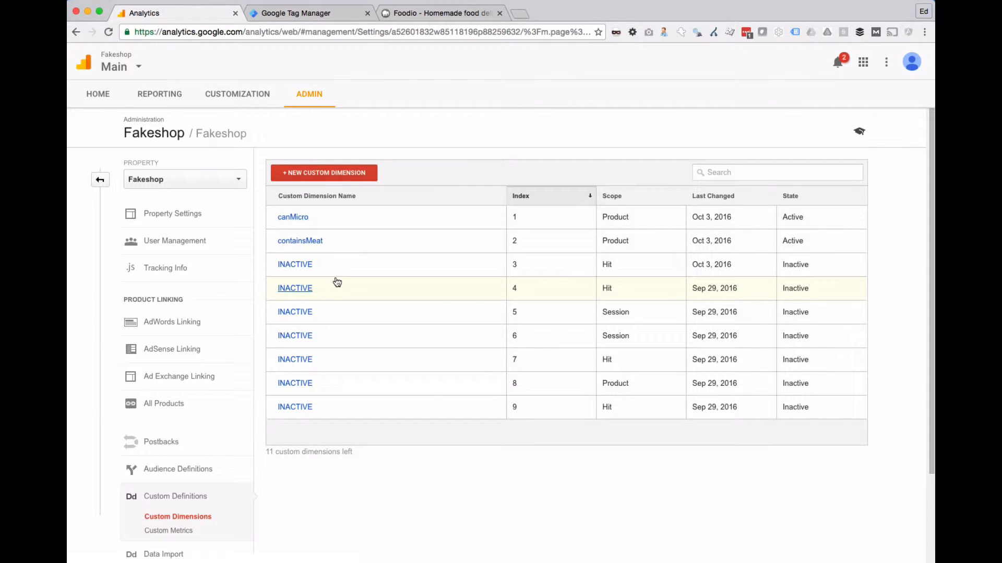
# Step: Open the GOA Base Tag from the tags list in Google Tag Manager
pyautogui.click(310, 12)
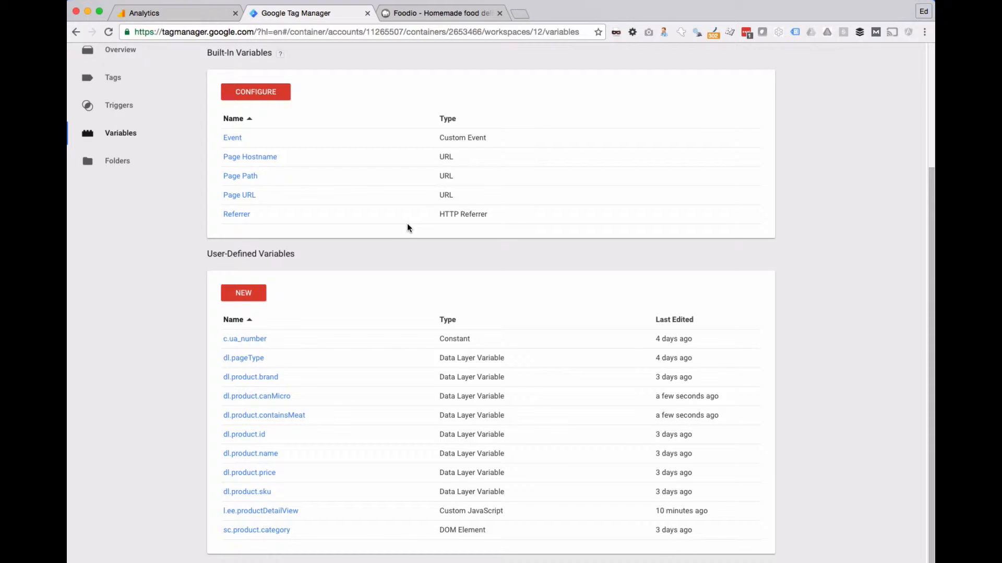
pyautogui.scroll(4, 387, 229)
pyautogui.click(108, 238)
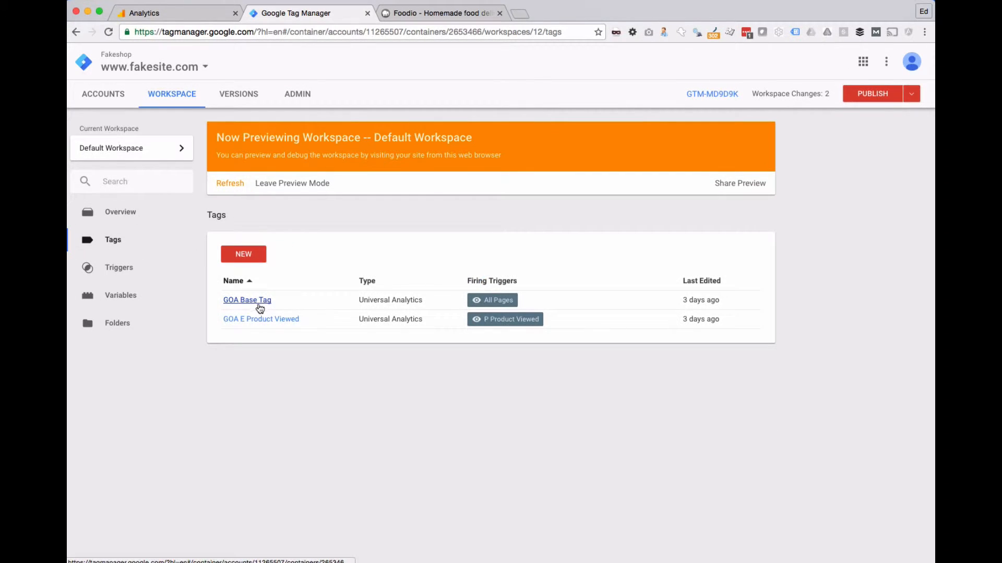
pyautogui.click(258, 302)
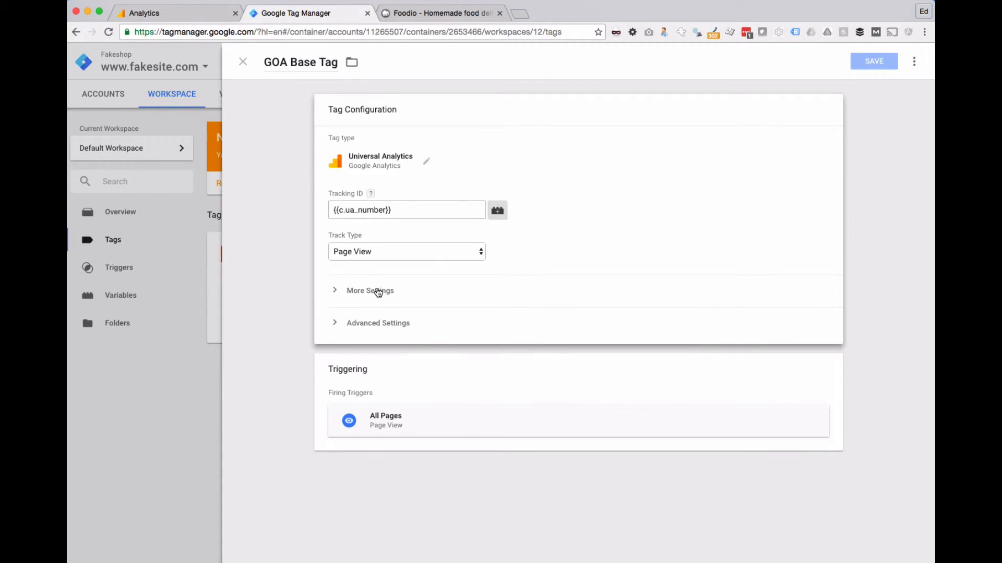
# Step: Try enabling Enhanced Ecommerce Features with the Use data layer option in the GOA Base Tag's Ecommerce settings
pyautogui.click(381, 291)
pyautogui.scroll(-2, 414, 354)
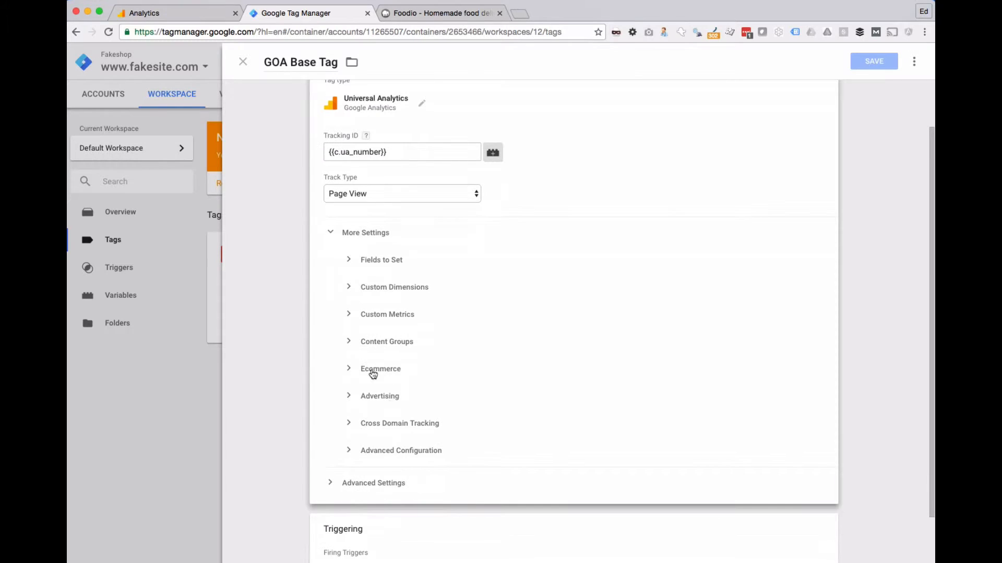
pyautogui.click(373, 368)
pyautogui.scroll(-3, 355, 372)
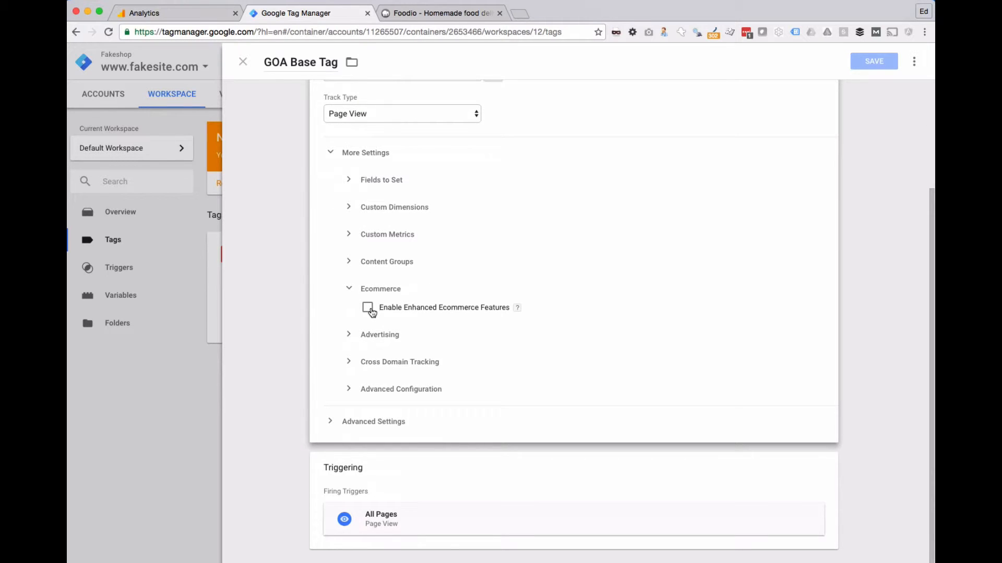
pyautogui.click(369, 308)
pyautogui.click(387, 322)
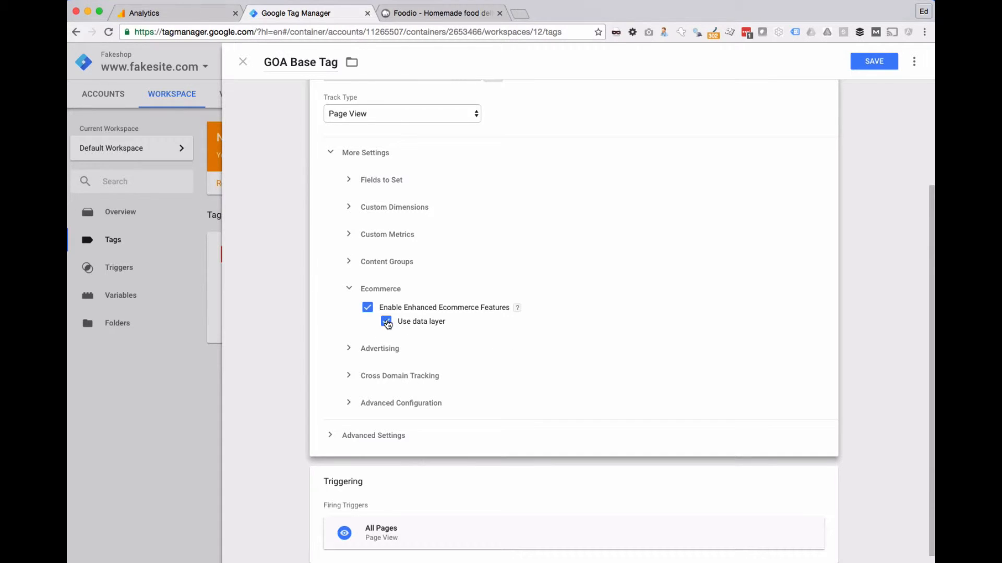
# Step: Turn Enhanced Ecommerce Features back off and close the GOA Base Tag, discarding its unsaved changes
pyautogui.click(367, 308)
pyautogui.scroll(3, 526, 291)
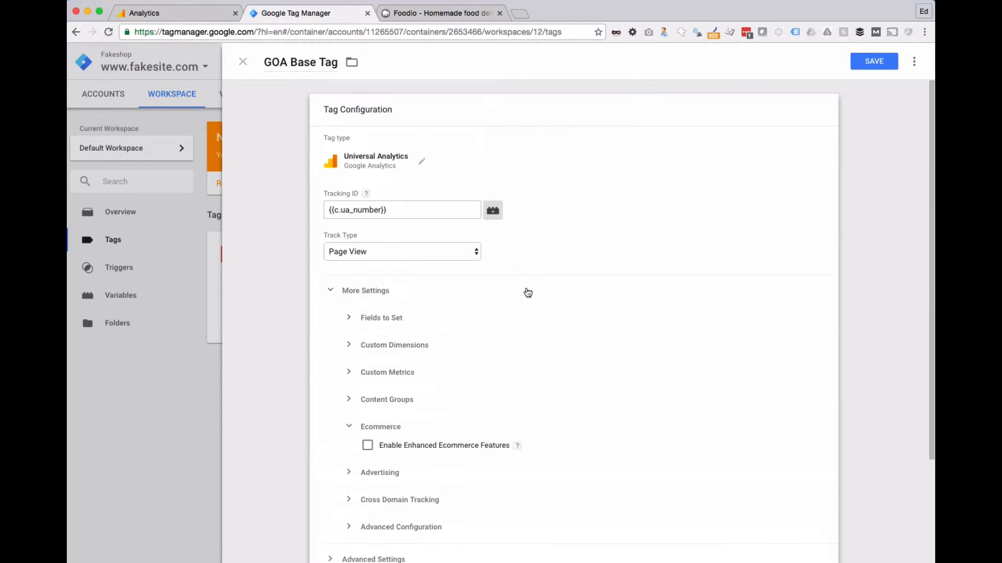
pyautogui.click(243, 61)
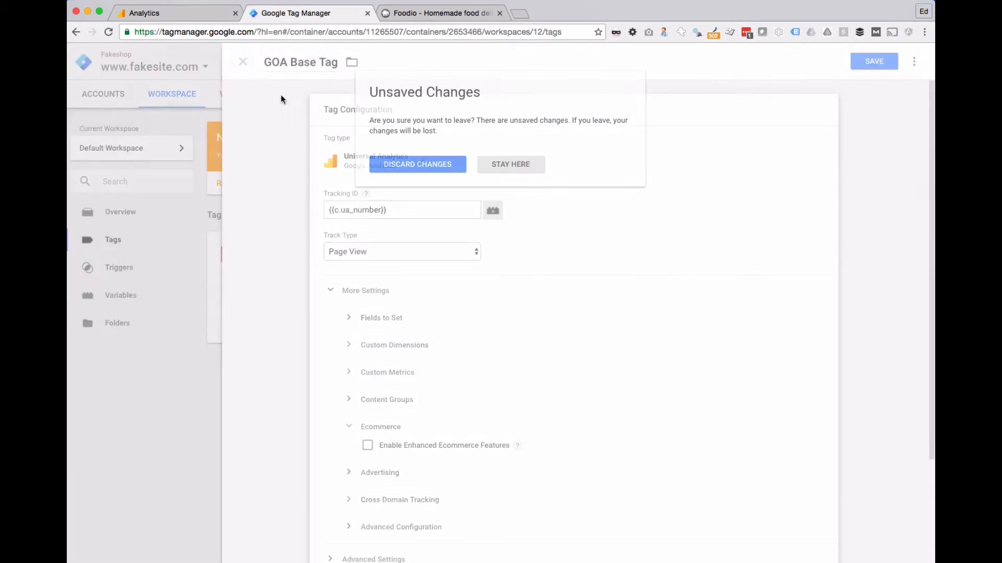
pyautogui.click(416, 164)
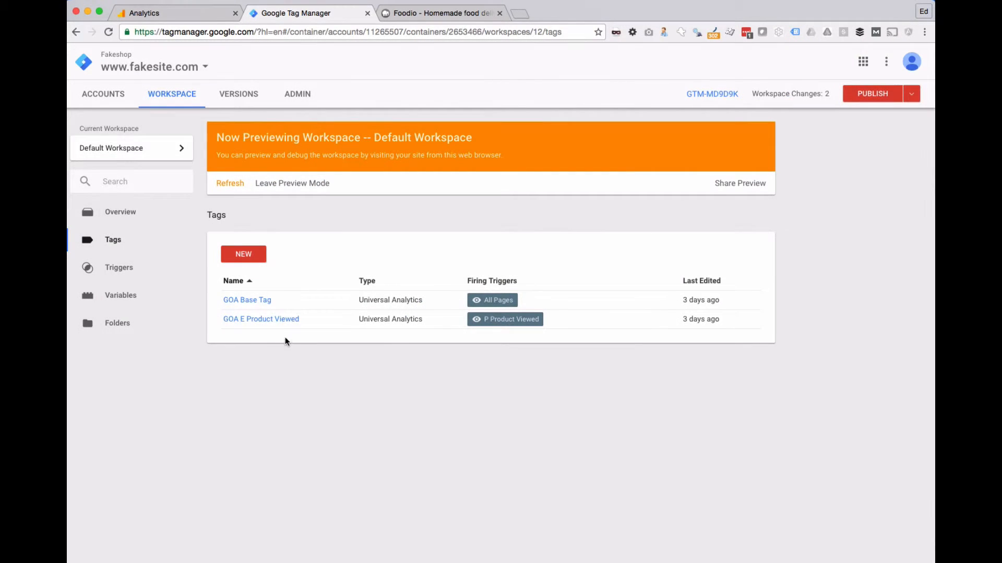
# Step: Open the GOA E Product Viewed tag and examine the Ecommerce settings in its configuration
pyautogui.click(269, 319)
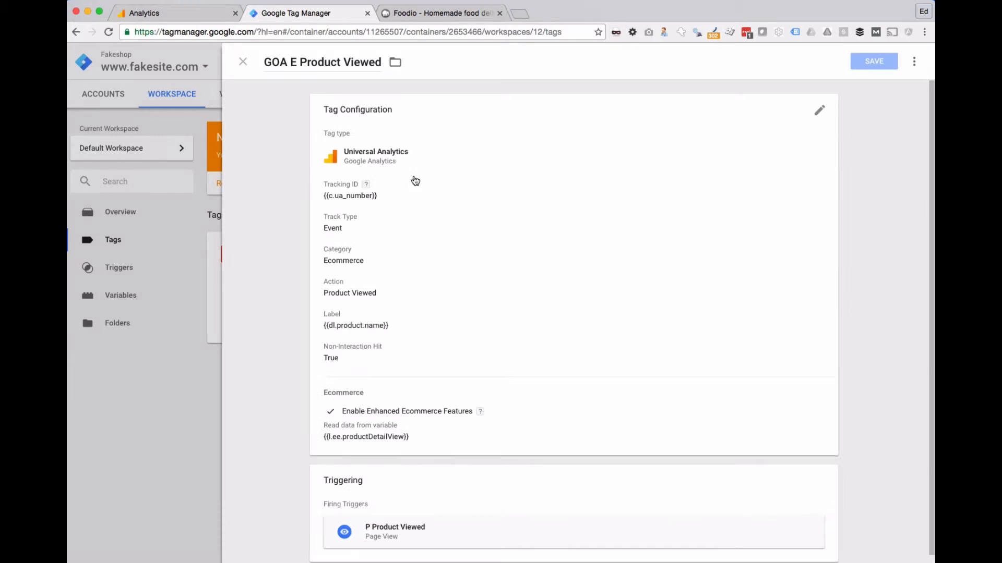
pyautogui.click(516, 405)
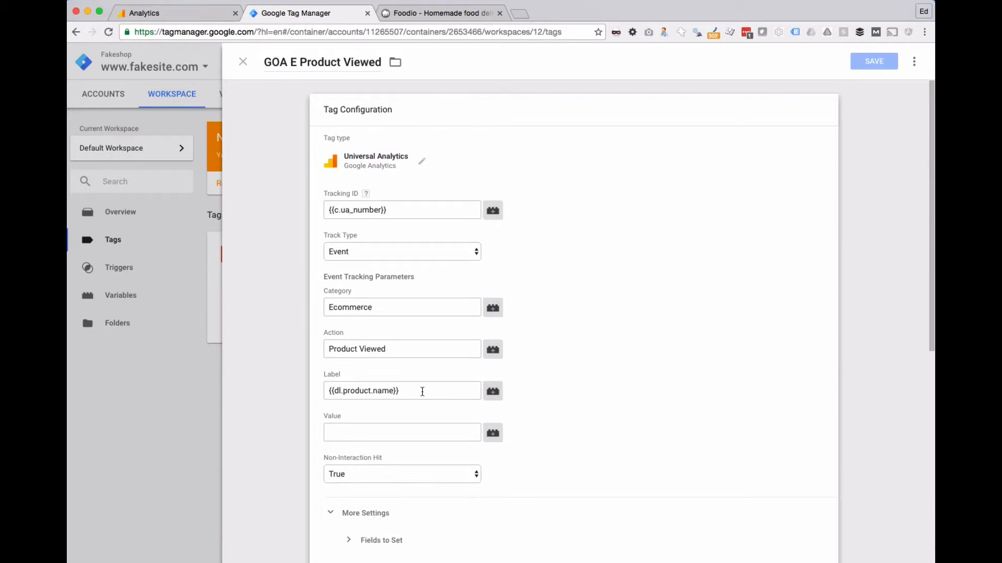
pyautogui.scroll(-8, 424, 392)
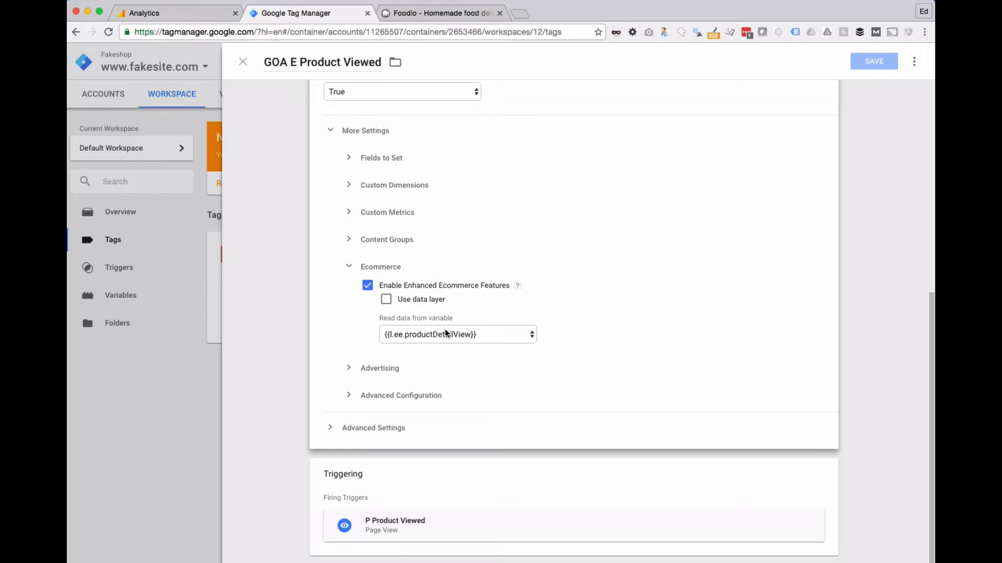
# Step: Switch to the code editor, examine the dataLayer block in product-3.html and return to Google Tag Manager
pyautogui.press('super+Tab')
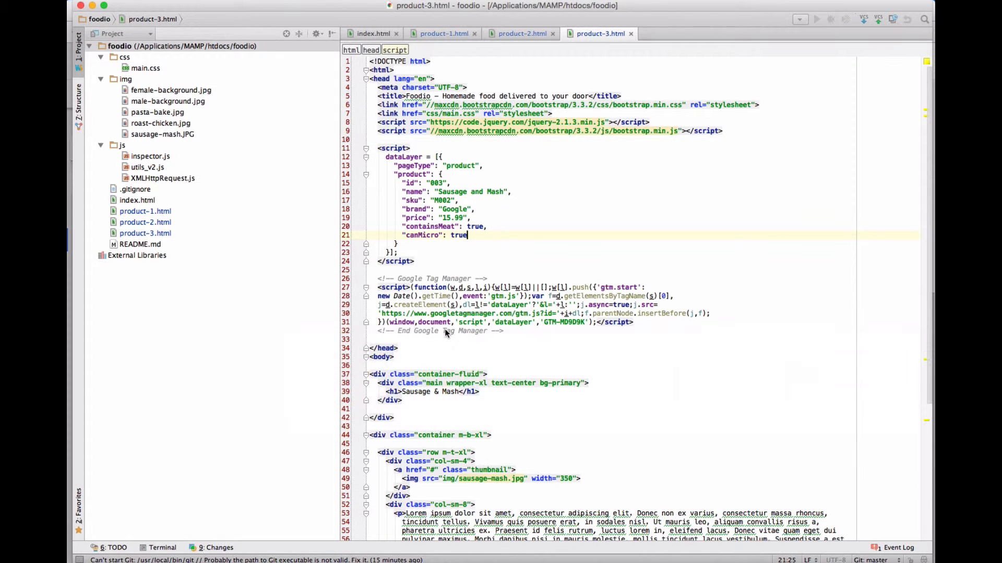
pyautogui.moveTo(381, 158); pyautogui.dragTo(476, 253)
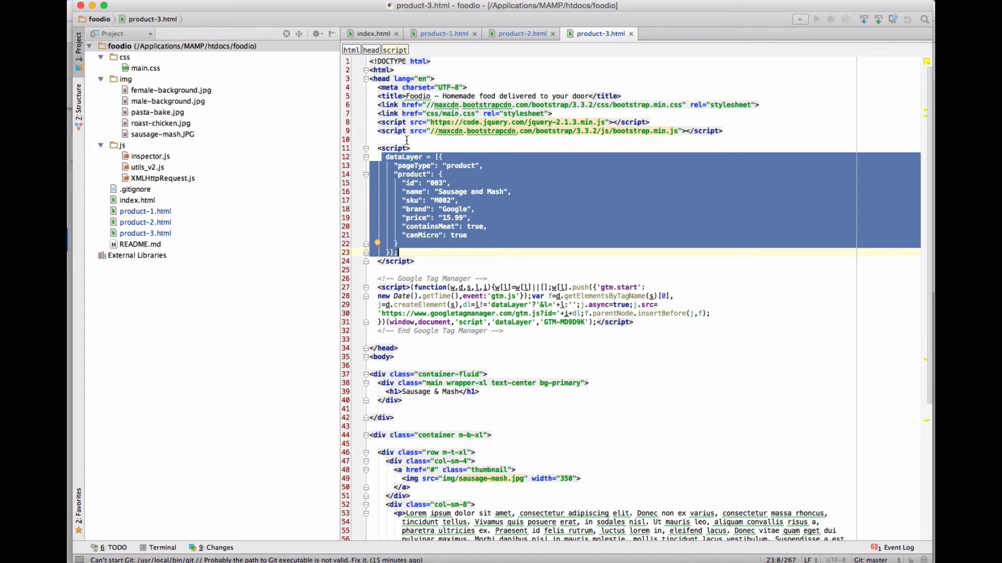
pyautogui.press('super+Tab')
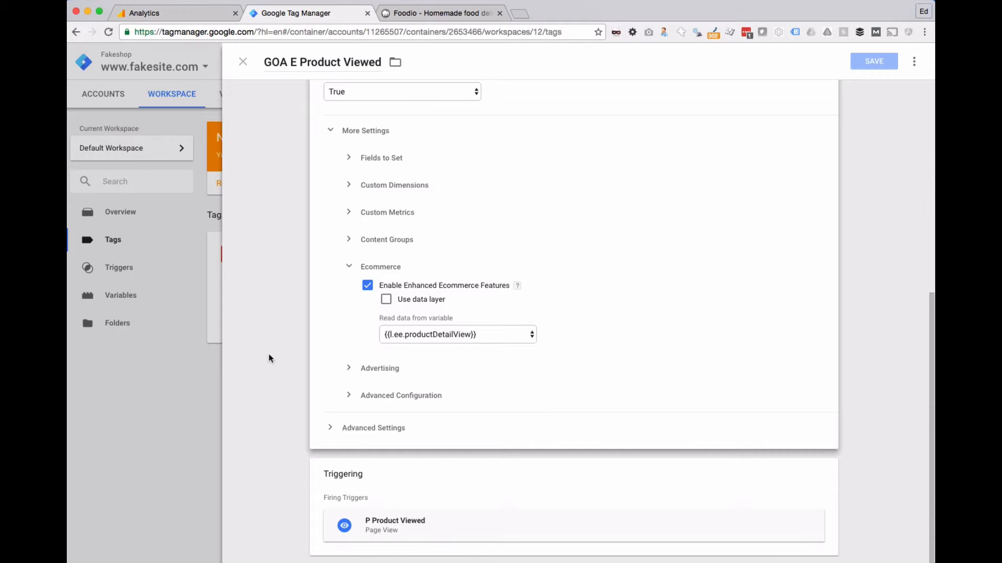
# Step: Leave the tag and open the user-defined variable l.ee.productDetailView for editing
pyautogui.click(124, 343)
pyautogui.click(120, 295)
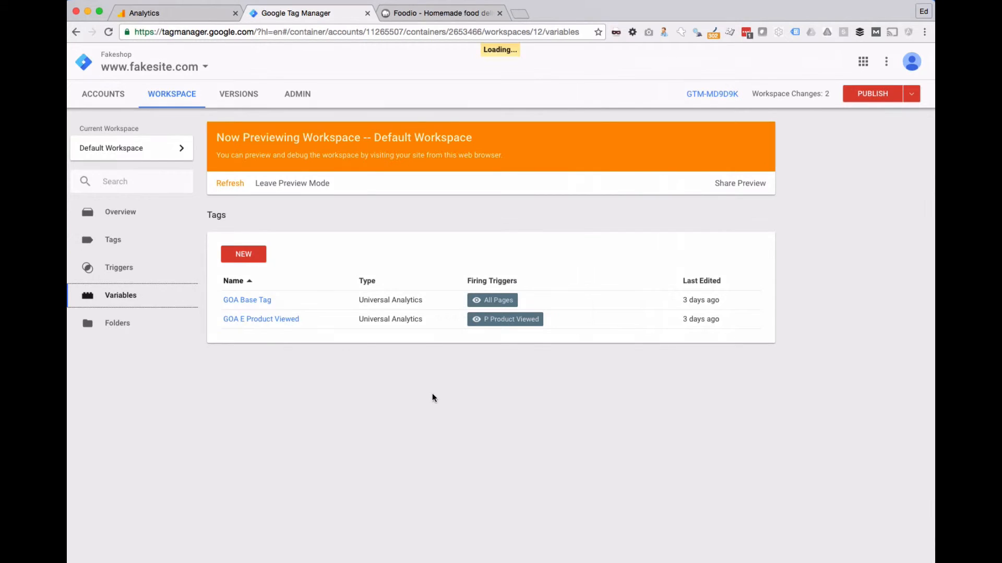
pyautogui.scroll(-3, 435, 395)
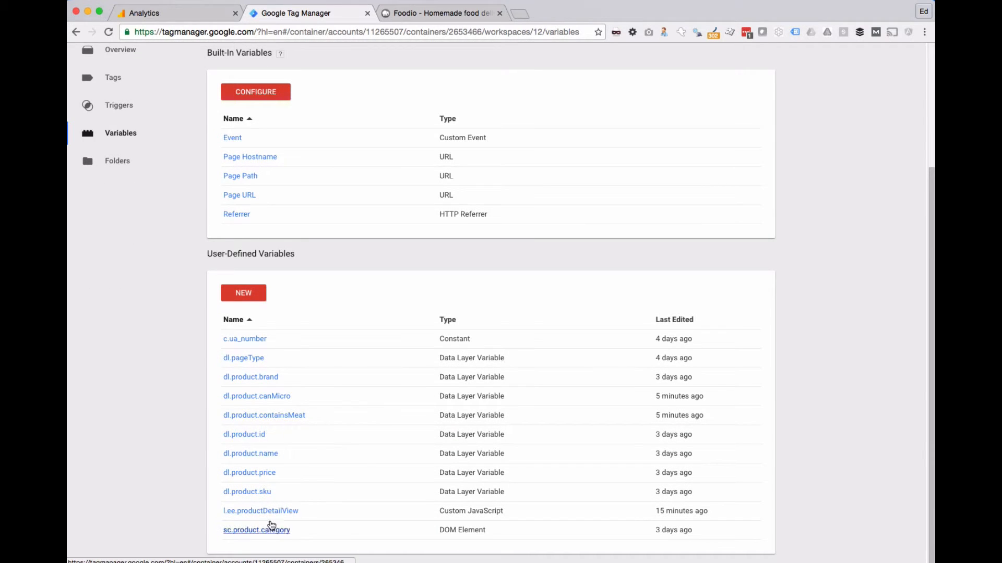
pyautogui.click(285, 510)
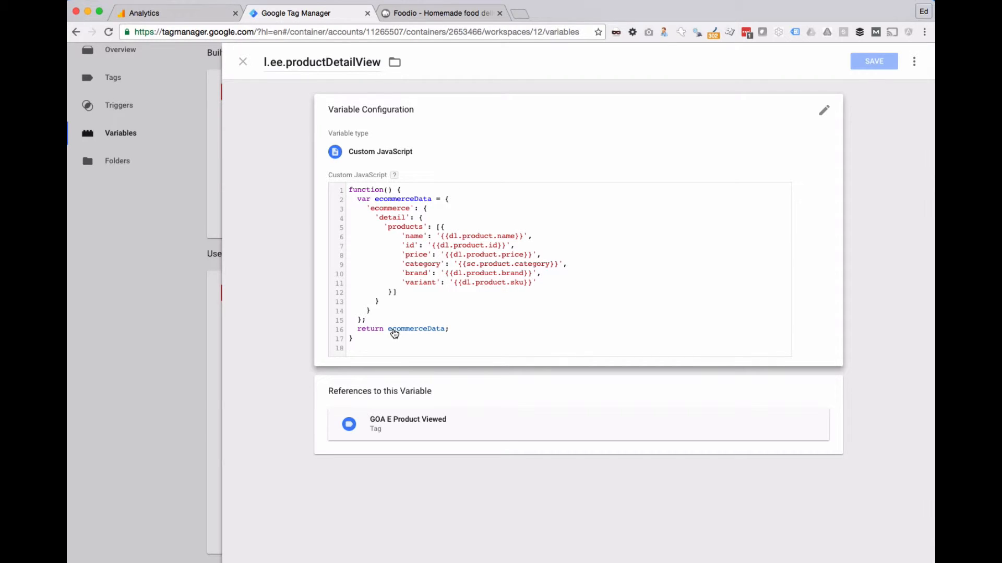
pyautogui.click(547, 287)
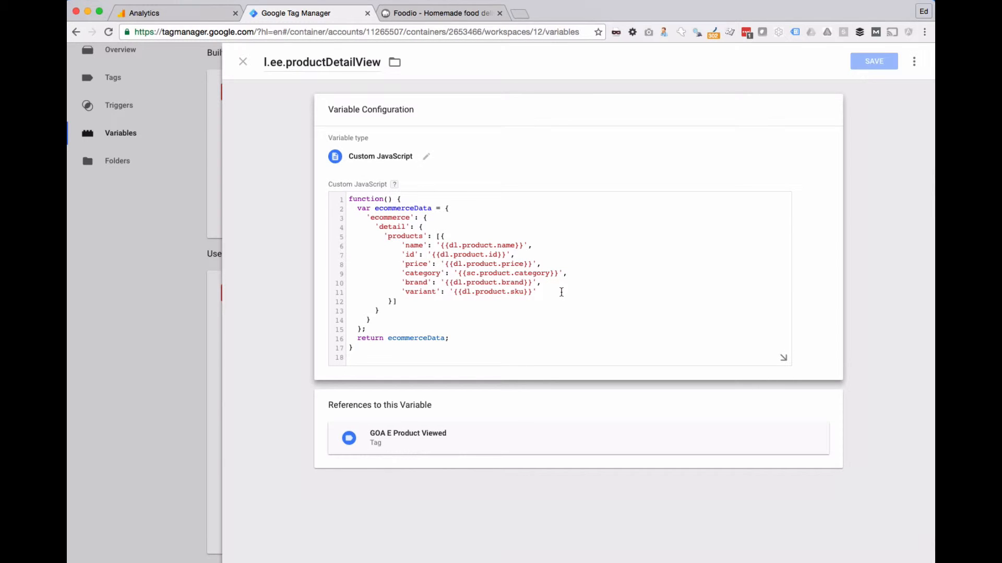
# Step: Add a 'canMicro' property with the value '{{dl.product.canMirco}}' below 'variant' in the products object of the custom JavaScript
pyautogui.click(561, 292)
pyautogui.write(',')
pyautogui.press('Return')
pyautogui.write("'")
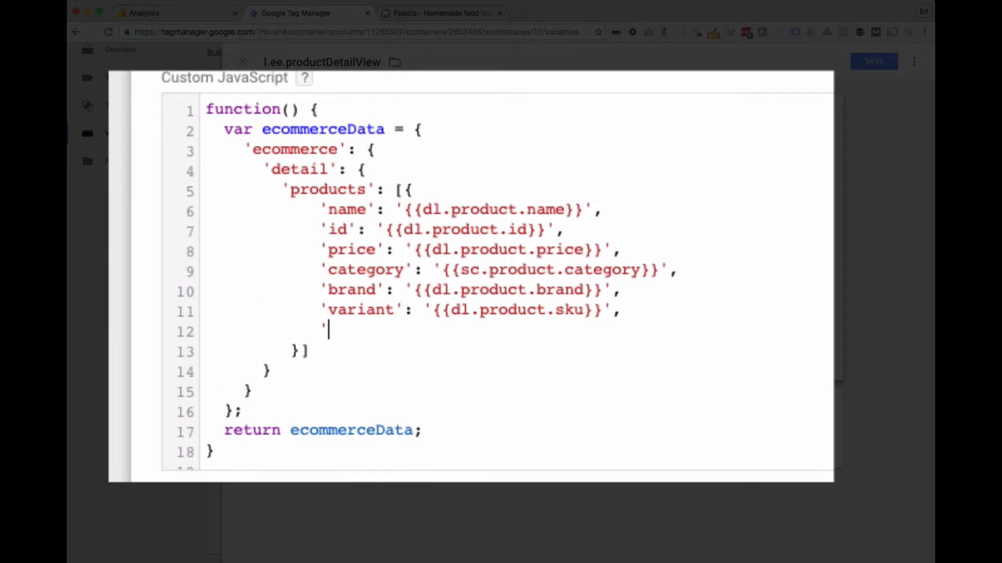
pyautogui.write("canMicro'")
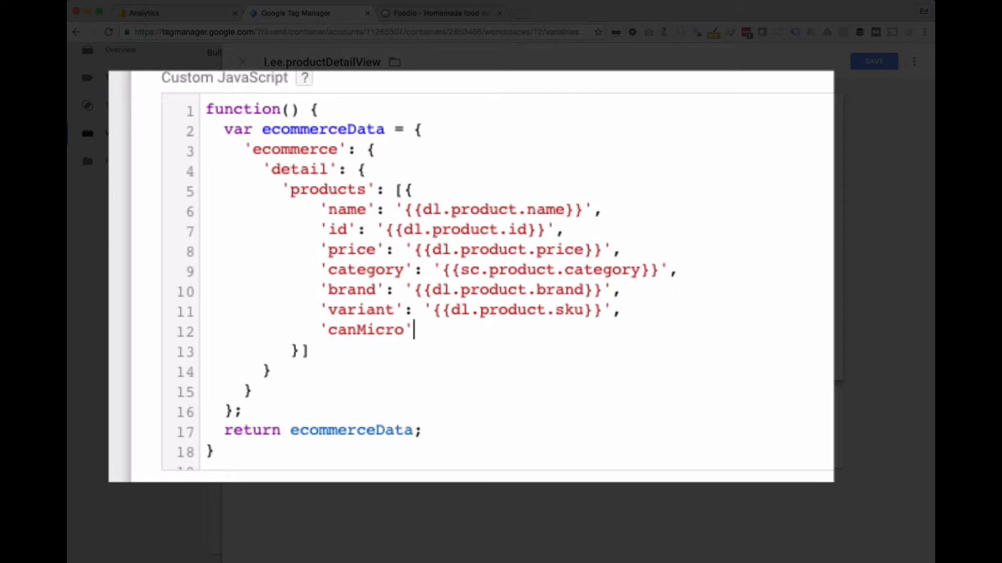
pyautogui.write(": '{{dl.prod")
pyautogui.write('uct.canM')
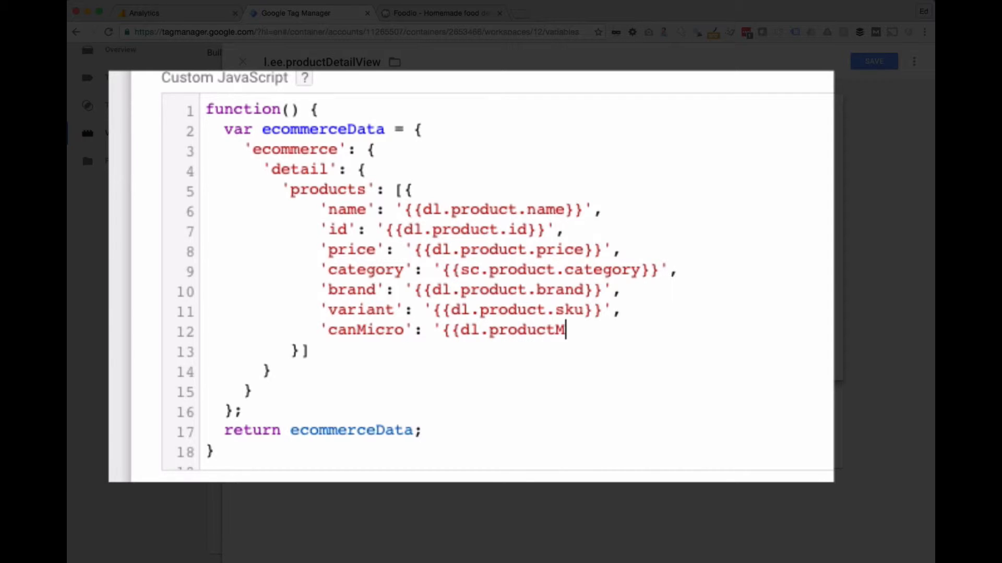
pyautogui.press('BackSpace')
pyautogui.write('.canMirc')
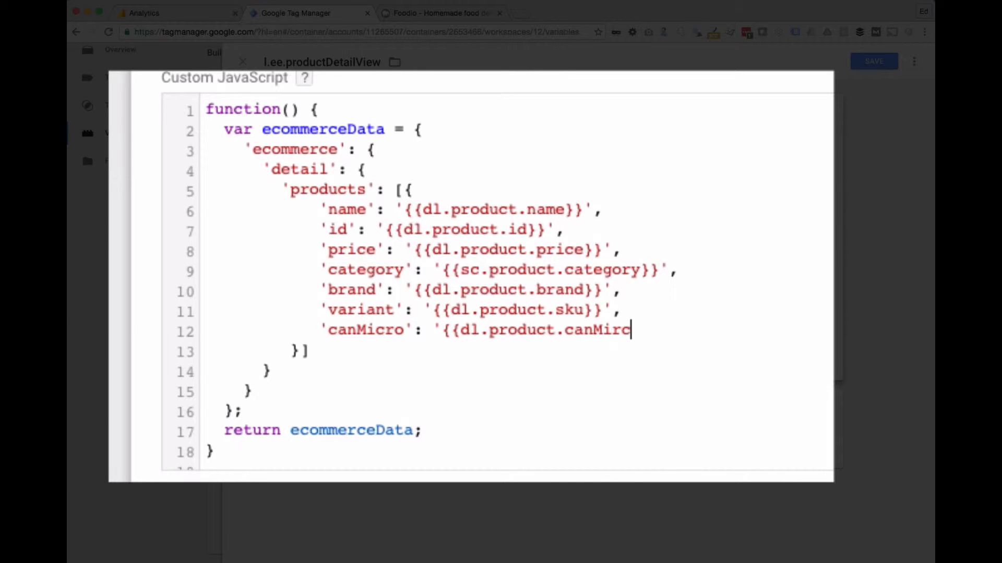
pyautogui.write("o}}',")
# Step: Add a 'containsMeat' property with the value '{{dl.product.containsMeat}}' below the 'canMicro' line
pyautogui.press('Return')
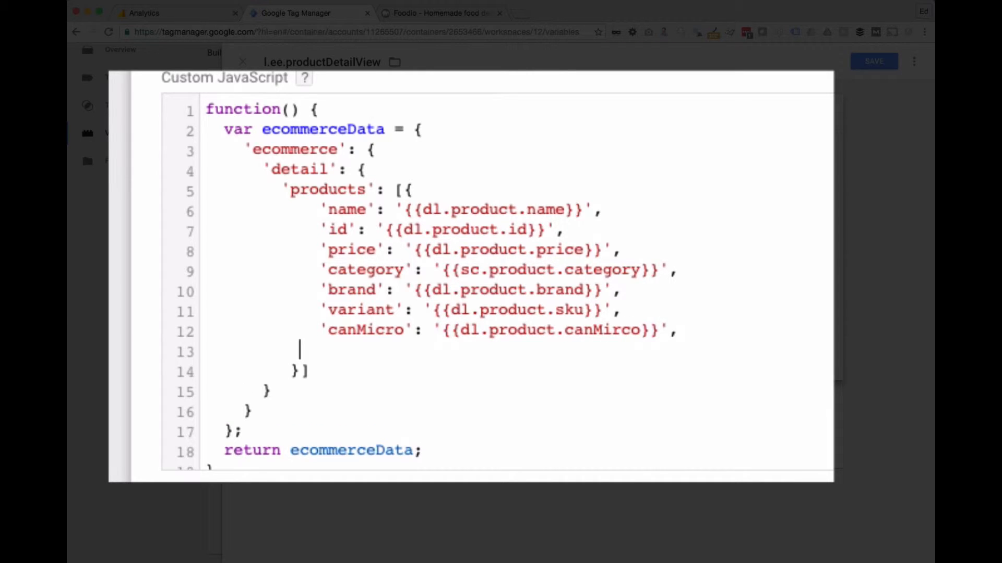
pyautogui.write("'contain")
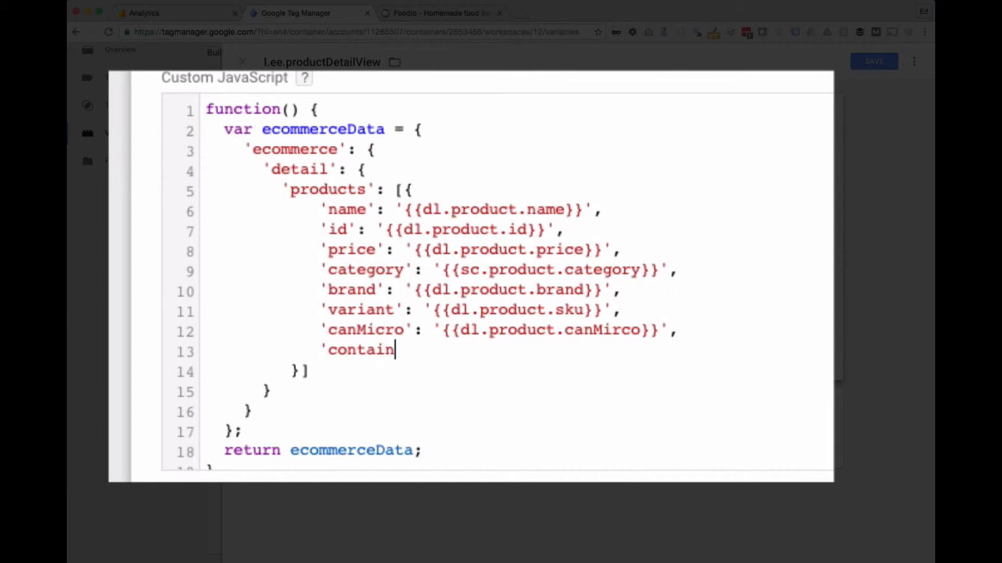
pyautogui.write("sMeat': ")
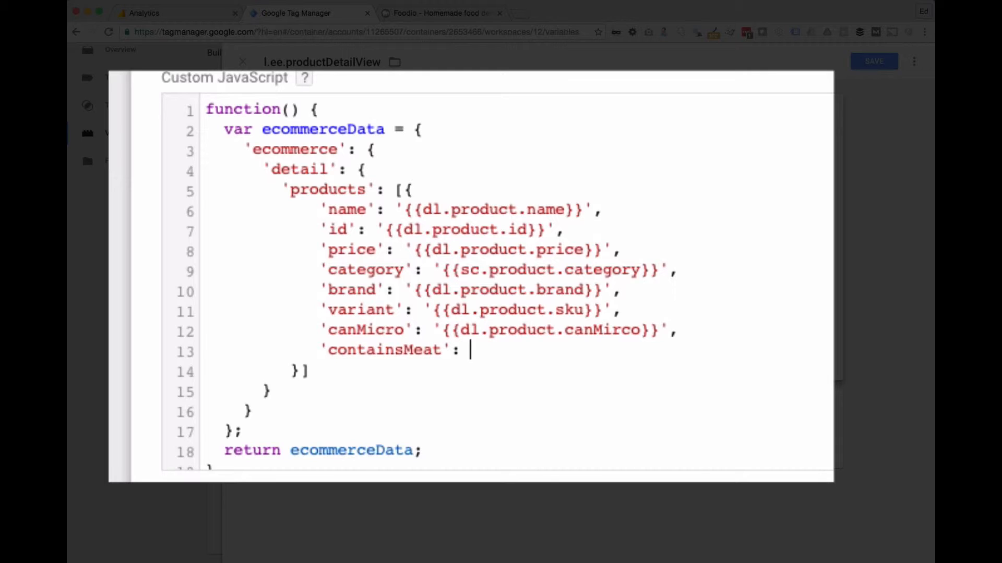
pyautogui.write("''")
pyautogui.press('Left')
pyautogui.write('{{dl.p')
pyautogui.write('roduct.contains')
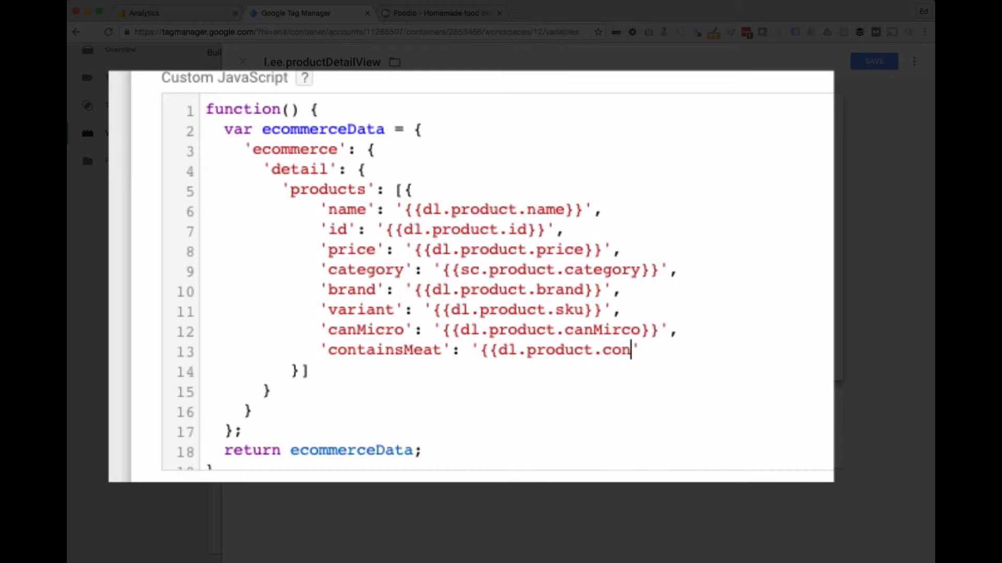
pyautogui.write('Meat')
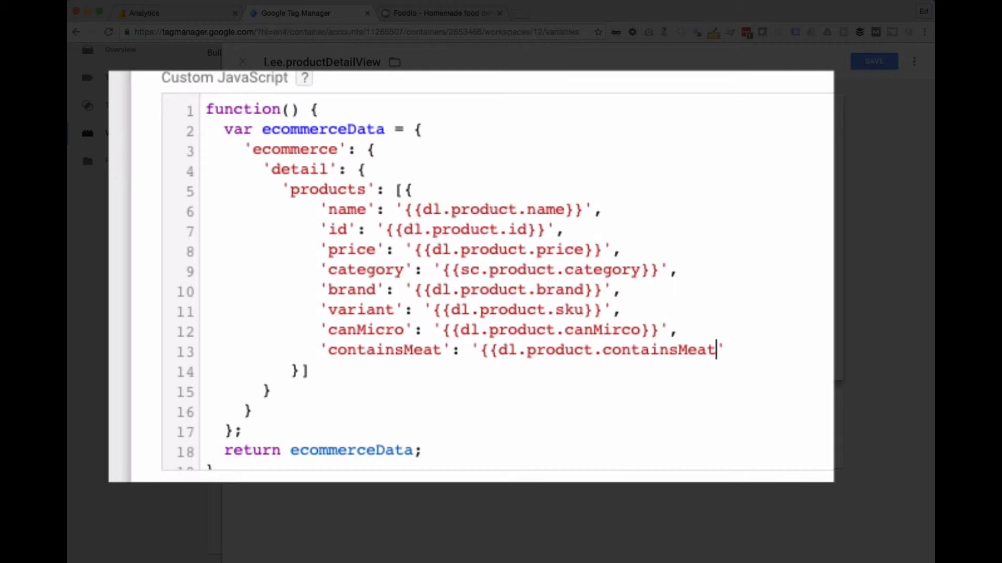
pyautogui.write('}}')
# Step: Review the standard product keys against the added canMicro and containsMeat keys in the script
pyautogui.press('Up')
pyautogui.moveTo(328, 210); pyautogui.dragTo(395, 309)
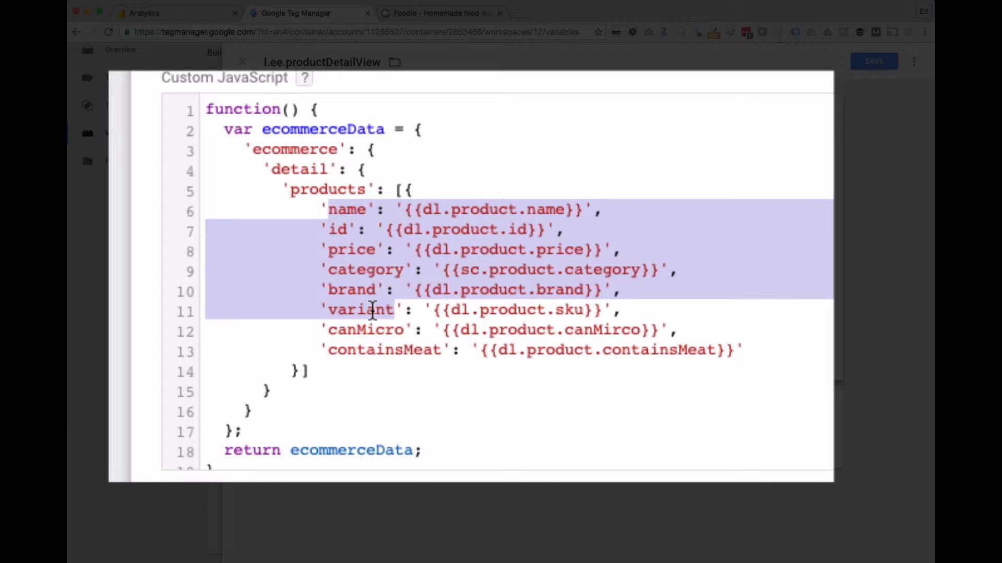
pyautogui.click(363, 348)
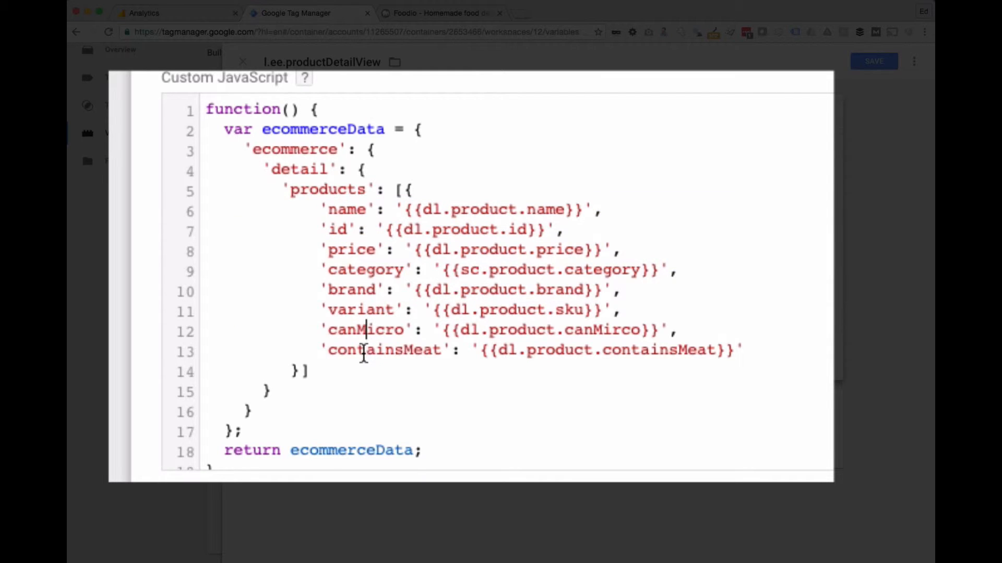
pyautogui.doubleClick(363, 351)
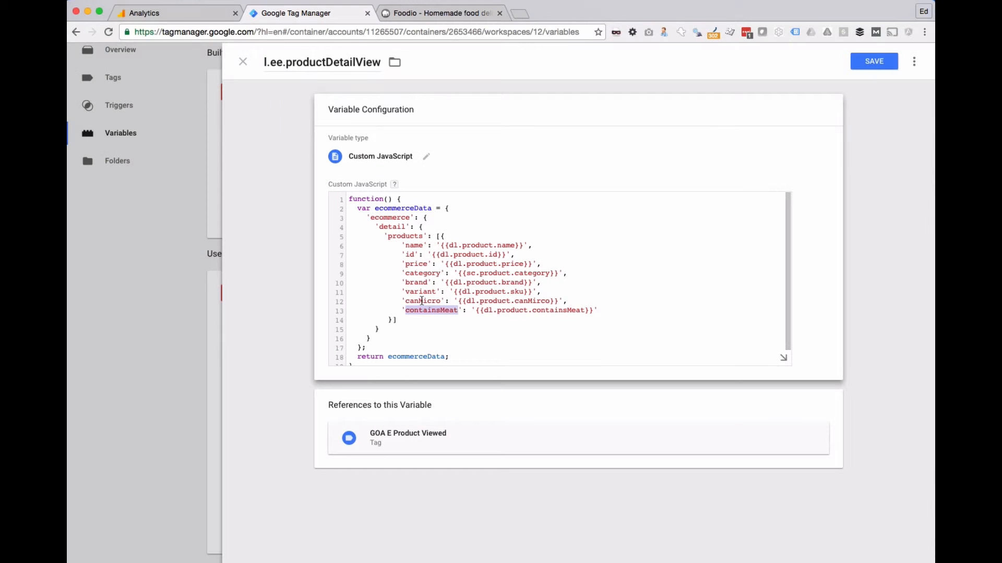
pyautogui.doubleClick(365, 330)
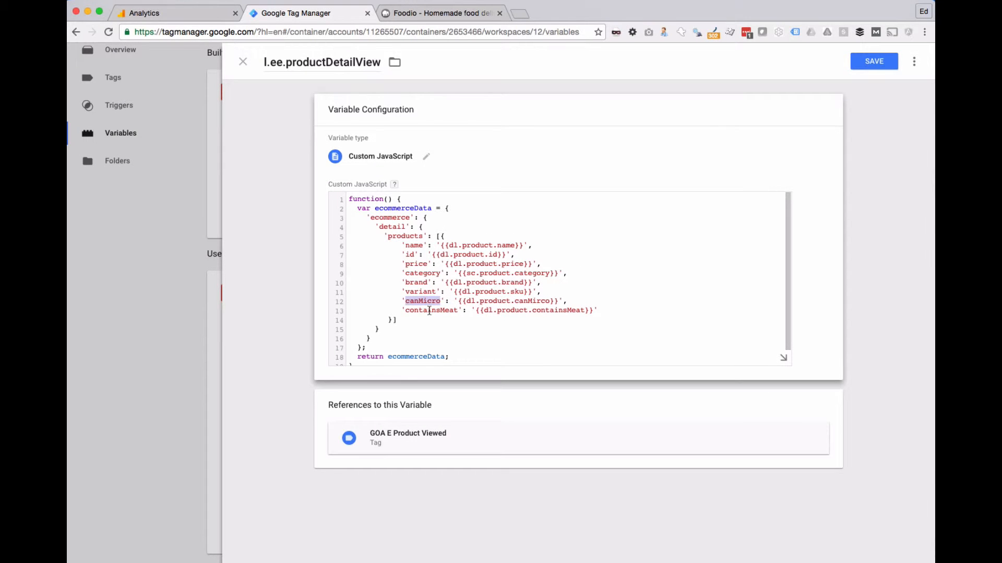
pyautogui.doubleClick(429, 310)
# Step: Check canMicro's index in the Analytics custom dimensions list and rename the 'canMicro' key in the script as 'cd1'
pyautogui.doubleClick(417, 301)
pyautogui.click(184, 13)
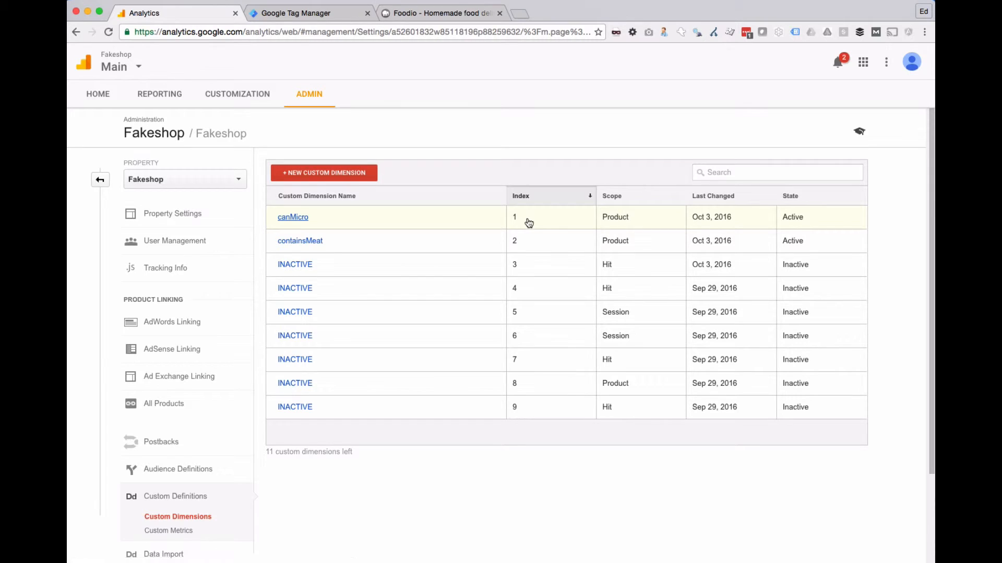
pyautogui.click(305, 13)
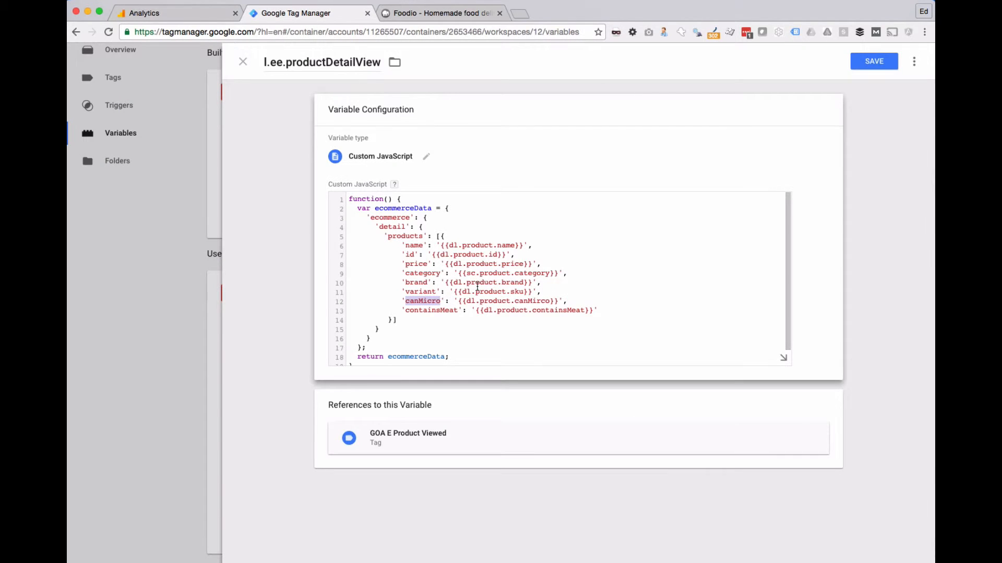
pyautogui.write('cd1')
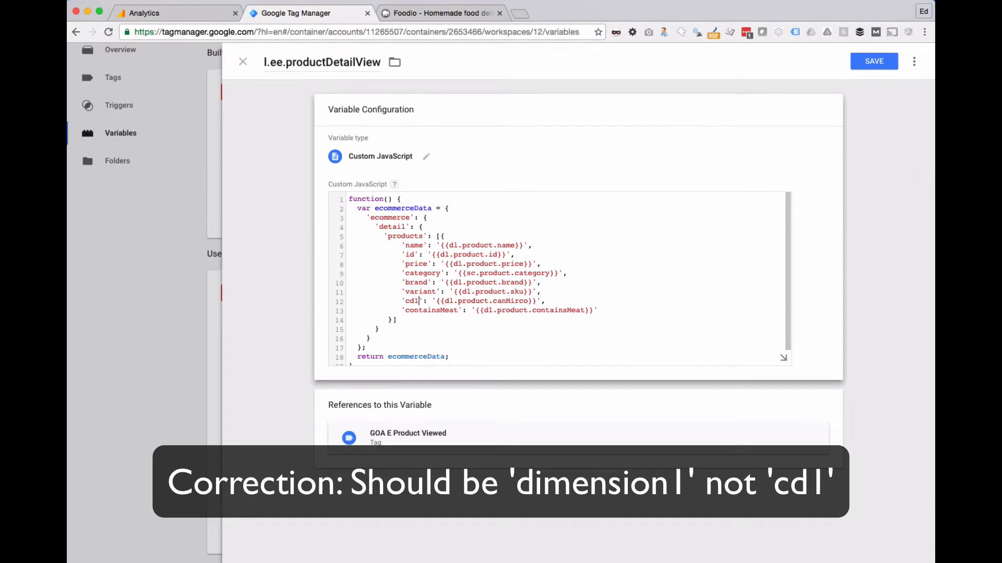
# Step: Check containsMeat's index in Analytics, rename the 'containsMeat' key in the script as 'cd2' and save the variable
pyautogui.click(159, 16)
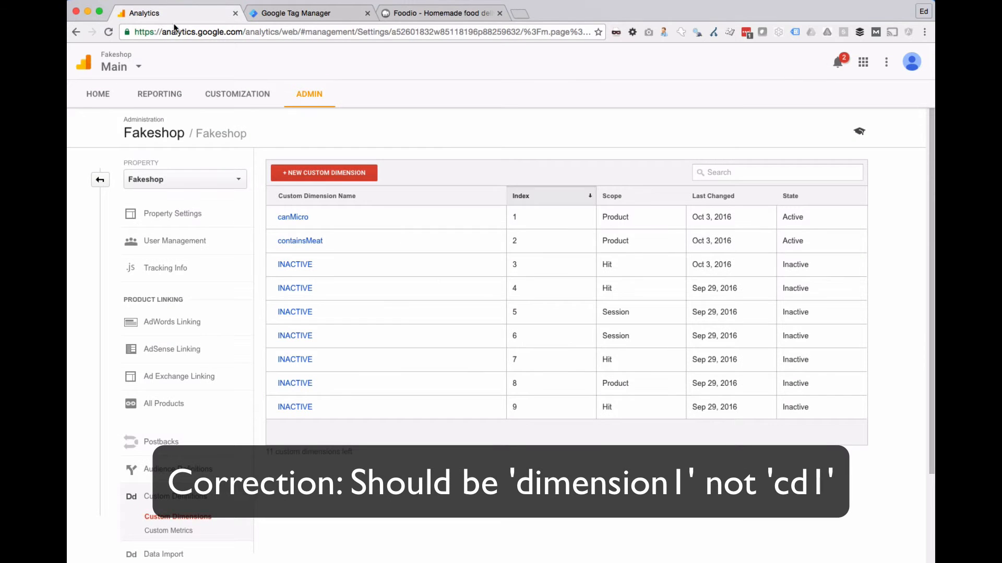
pyautogui.click(278, 14)
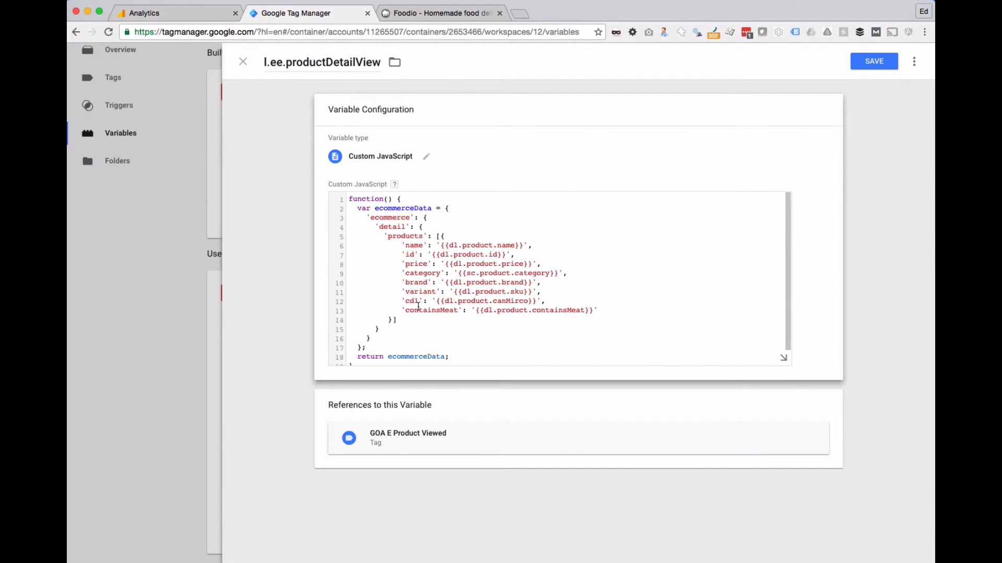
pyautogui.doubleClick(418, 307)
pyautogui.write('cd2')
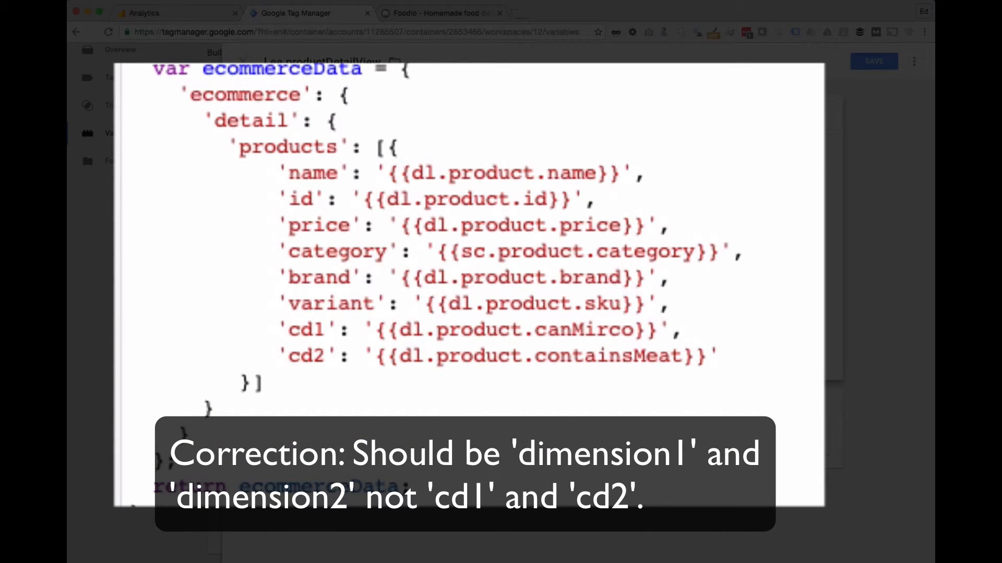
pyautogui.click(863, 62)
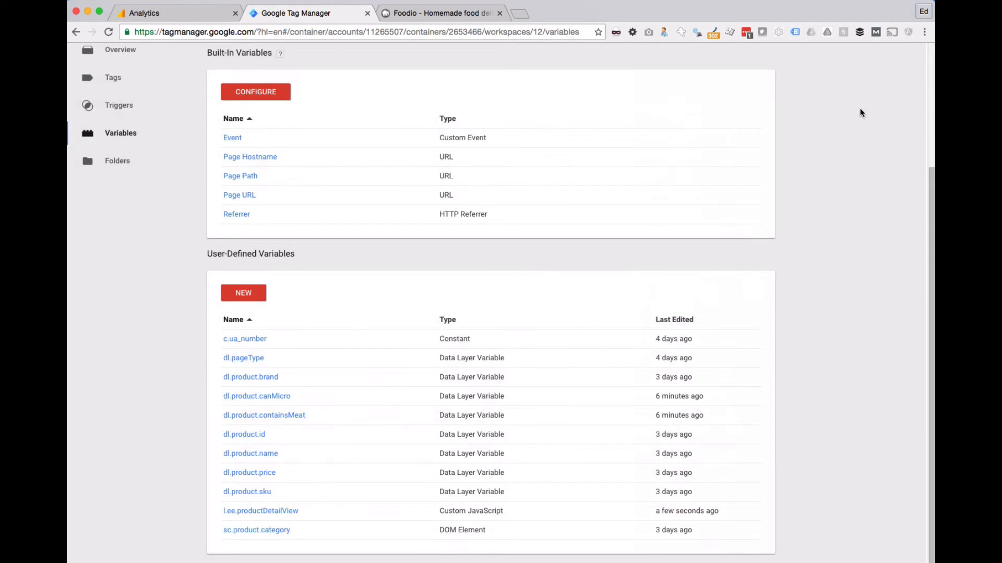
# Step: Try to preview the updated workspace and examine the description of the container validation error
pyautogui.click(901, 94)
pyautogui.click(866, 192)
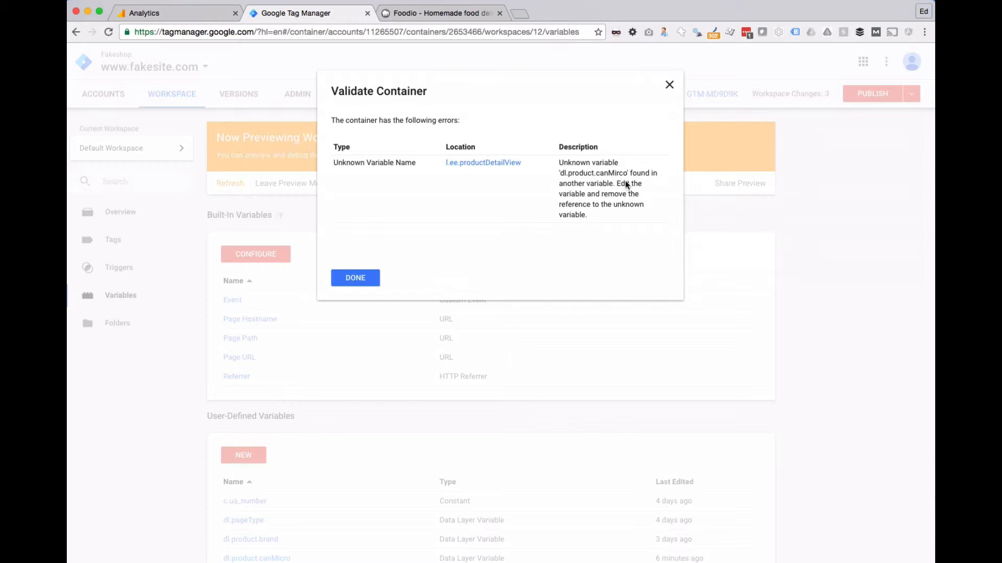
pyautogui.moveTo(592, 175); pyautogui.dragTo(625, 180)
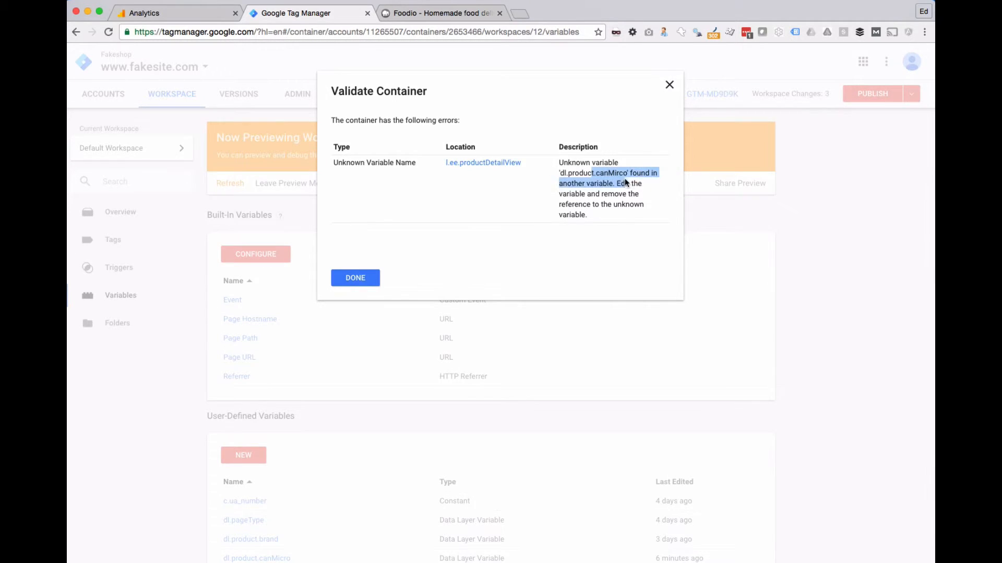
# Step: Correct the cd1 variable reference in the l.ee.productDetailView script to 'dl.product.canMicro' and save the variable
pyautogui.click(484, 162)
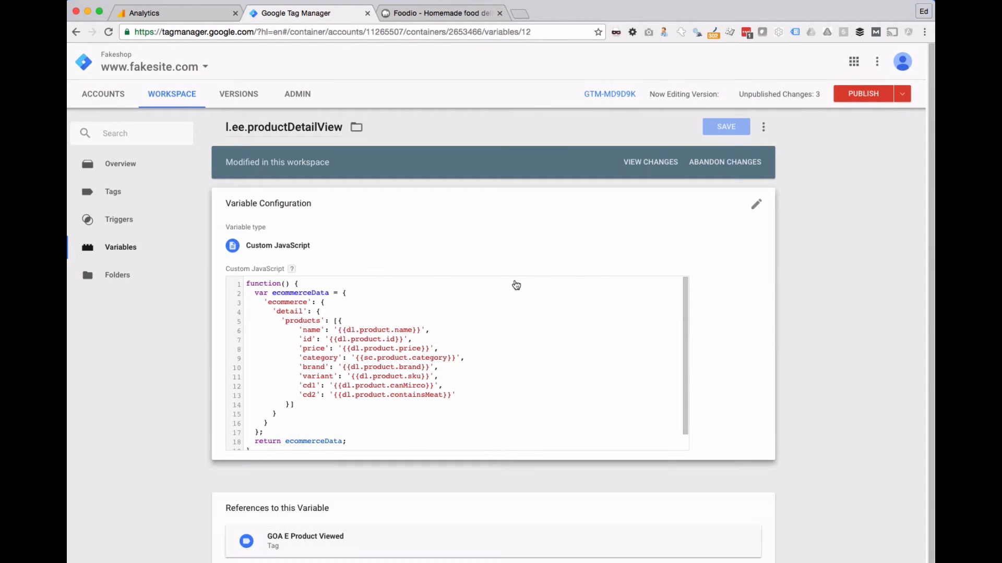
pyautogui.click(756, 200)
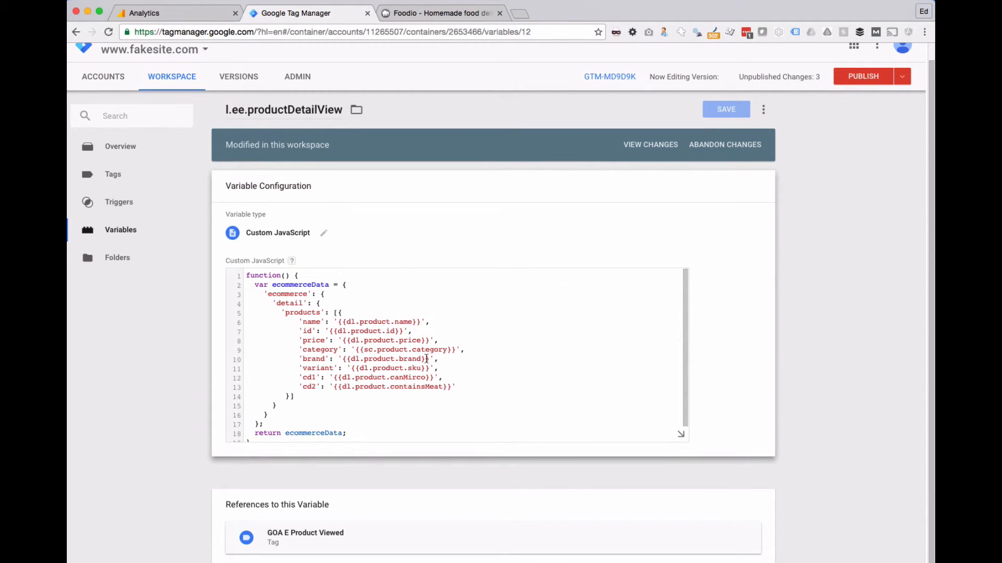
pyautogui.doubleClick(413, 377)
pyautogui.write('canMicro')
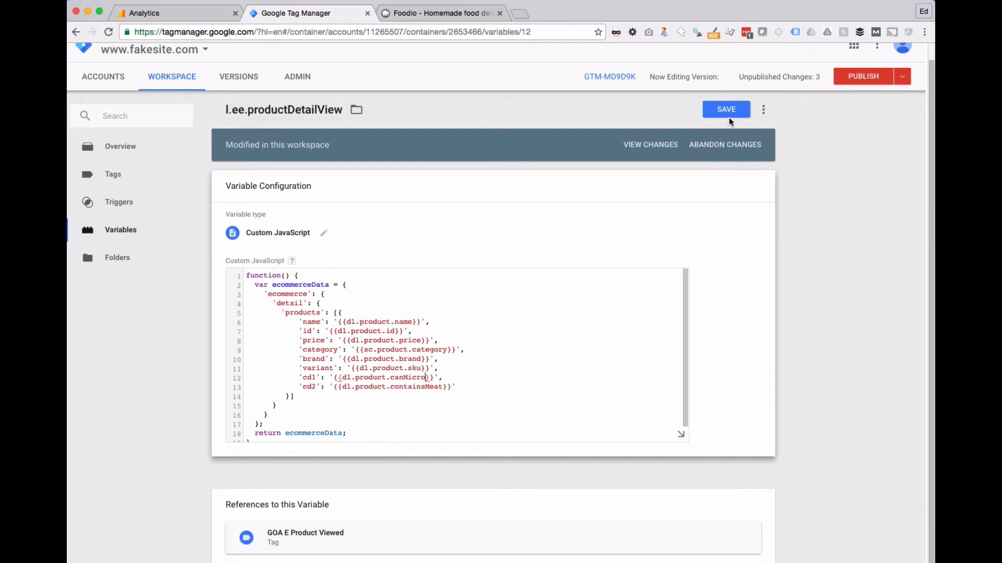
pyautogui.click(718, 108)
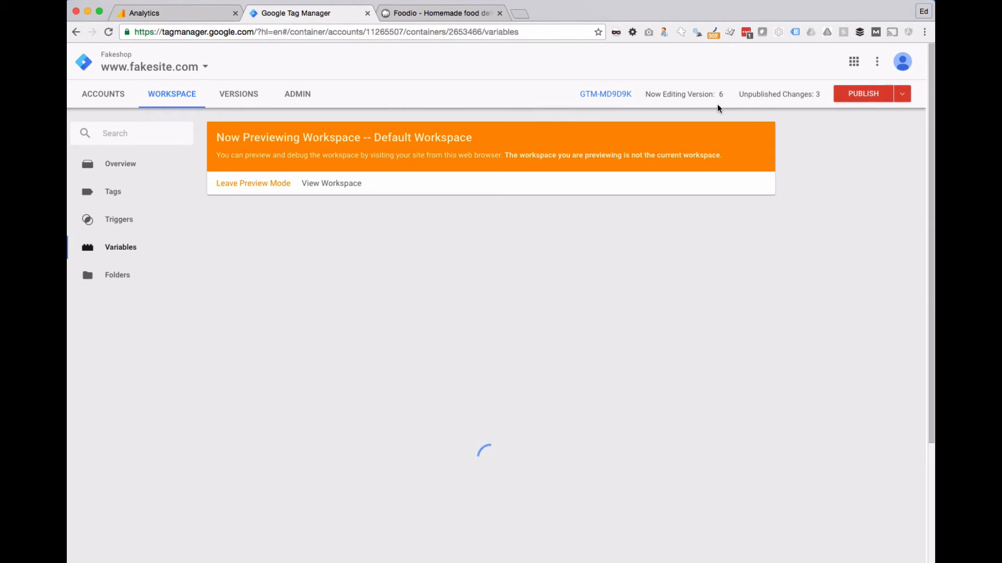
# Step: Preview the updated container and reload Foodio's Roast Chicken page with the debug pane enlarged
pyautogui.click(902, 93)
pyautogui.click(863, 193)
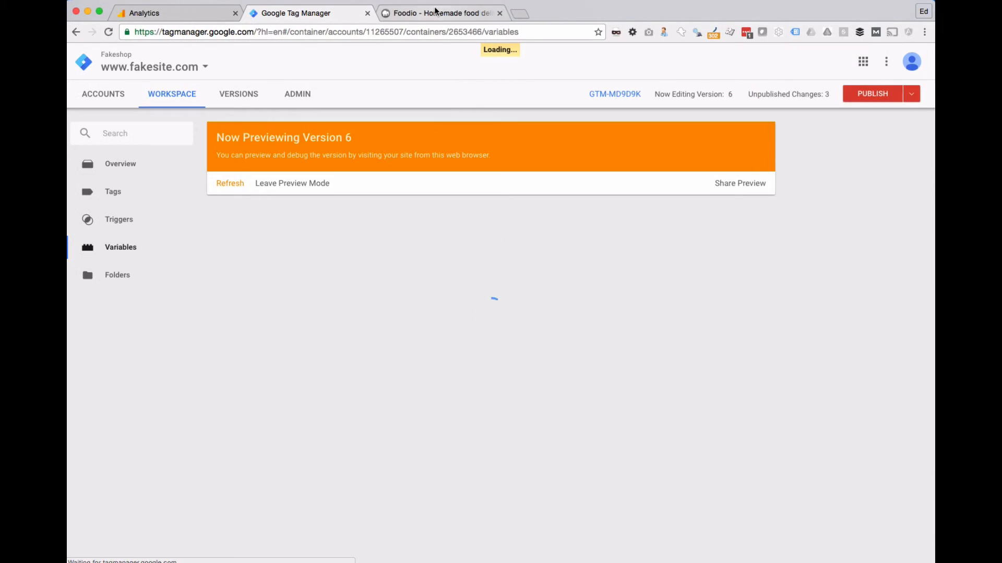
pyautogui.click(436, 14)
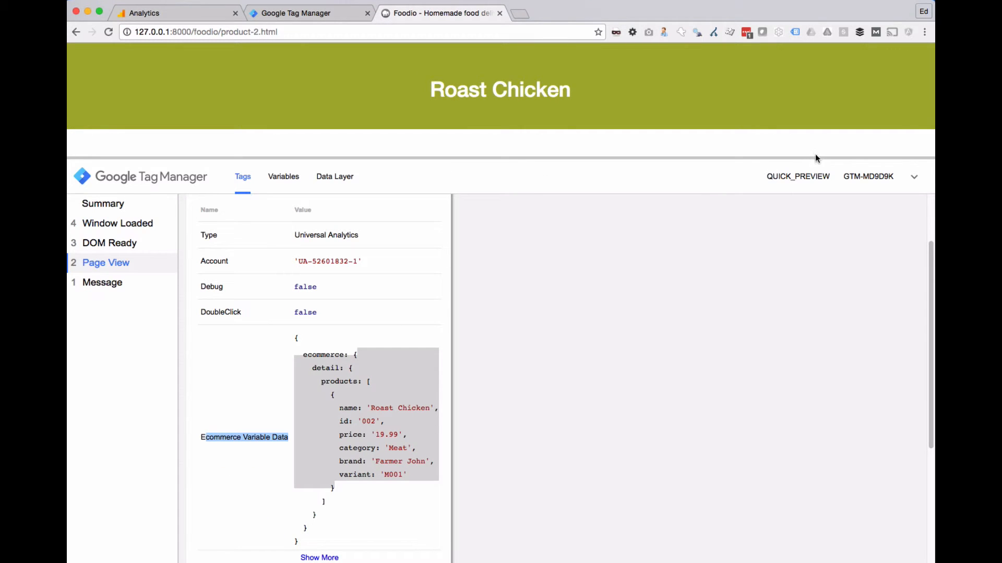
pyautogui.moveTo(805, 157); pyautogui.dragTo(823, 301)
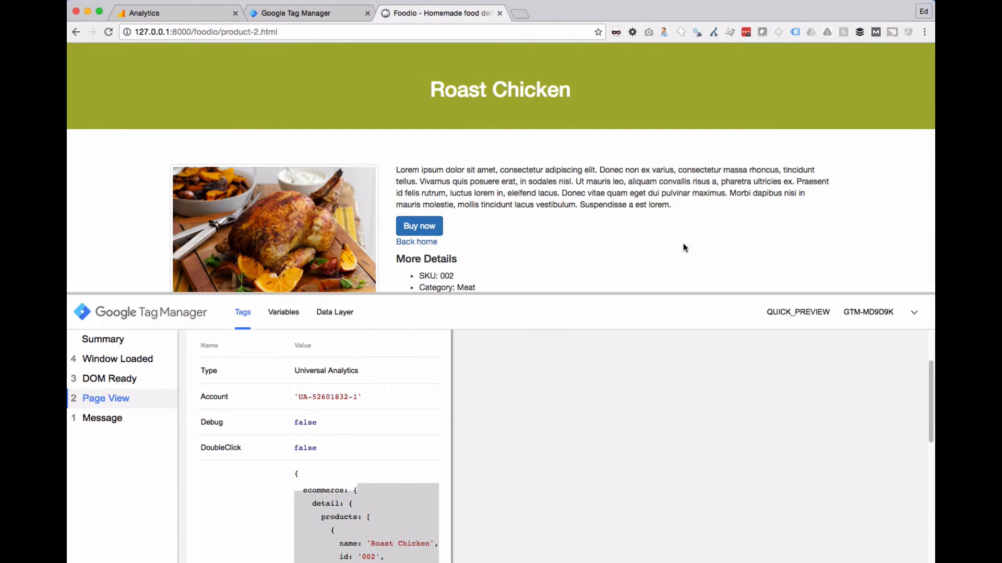
pyautogui.press('super+r')
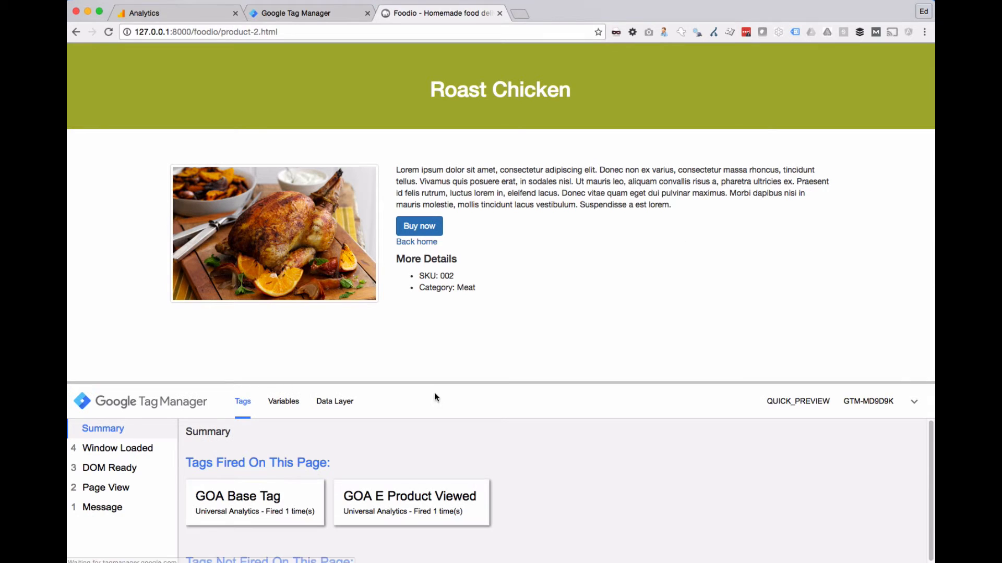
pyautogui.moveTo(436, 384); pyautogui.dragTo(468, 221)
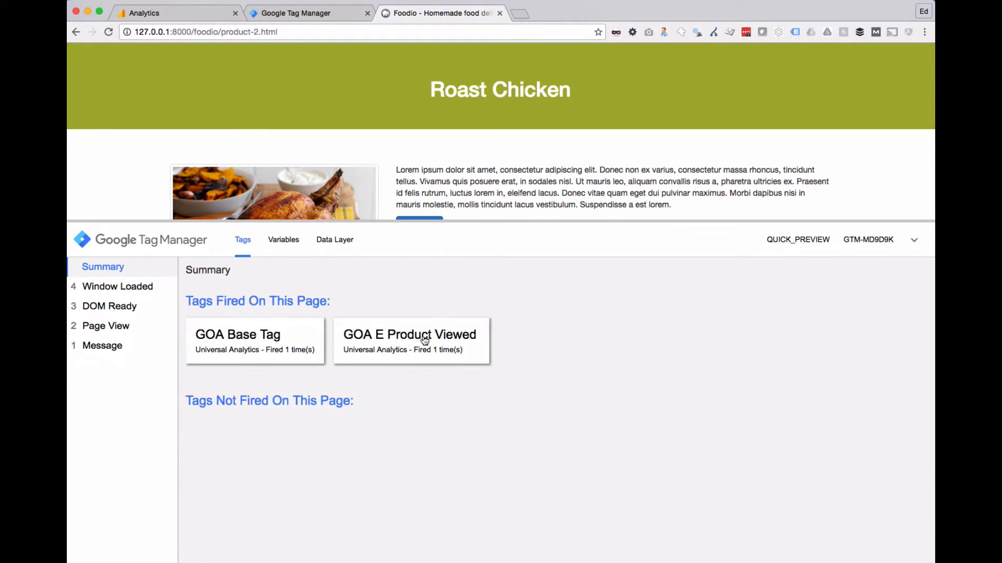
# Step: Examine the cd1 and cd2 values in the GOA E Product Viewed tag's Ecommerce Variable Data
pyautogui.click(399, 342)
pyautogui.scroll(-8, 487, 340)
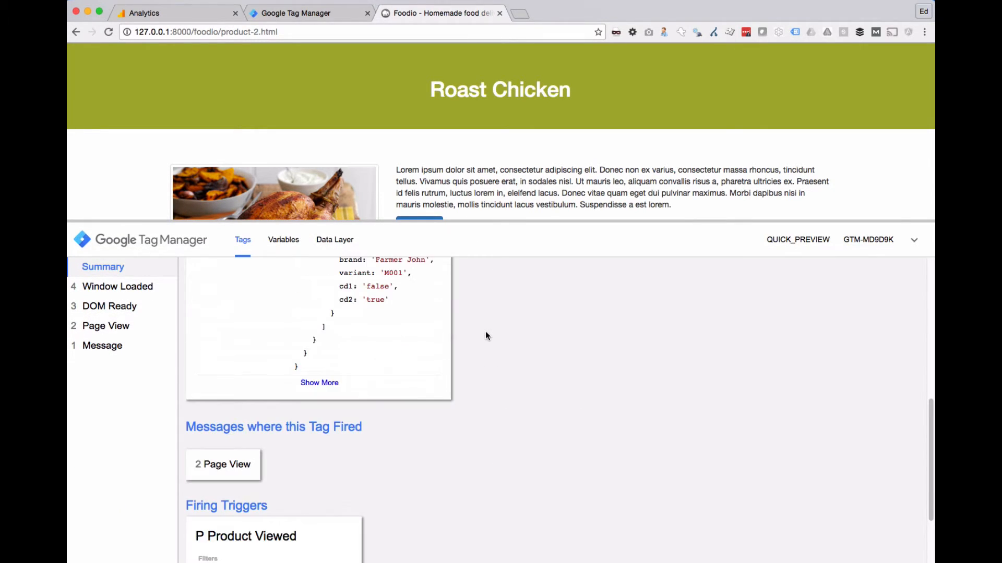
pyautogui.scroll(1, 486, 331)
pyautogui.scroll(3, 486, 331)
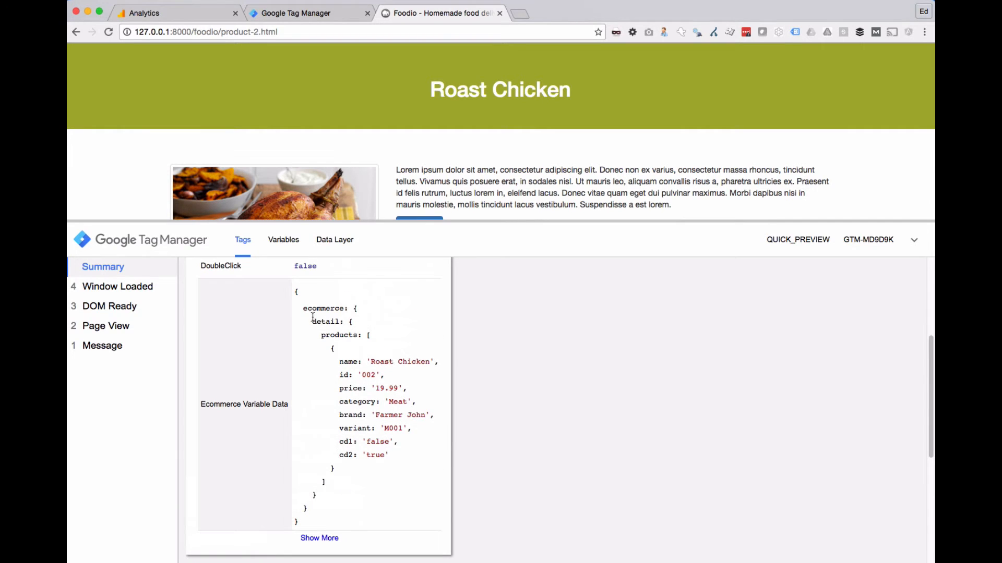
pyautogui.moveTo(342, 441); pyautogui.dragTo(352, 456)
pyautogui.doubleClick(384, 441)
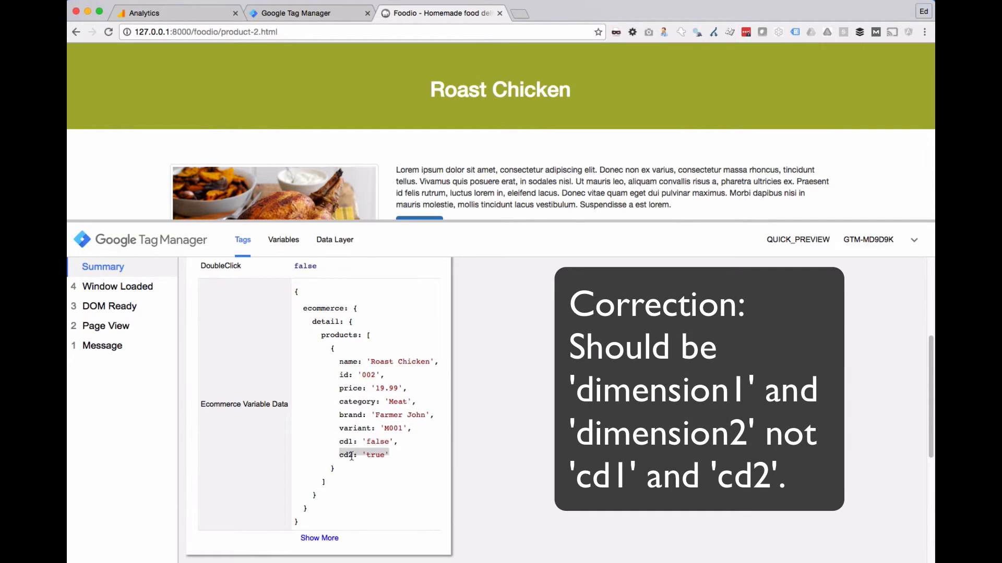
pyautogui.click(354, 456)
pyautogui.moveTo(348, 434); pyautogui.dragTo(389, 454)
pyautogui.click(365, 445)
pyautogui.click(368, 445)
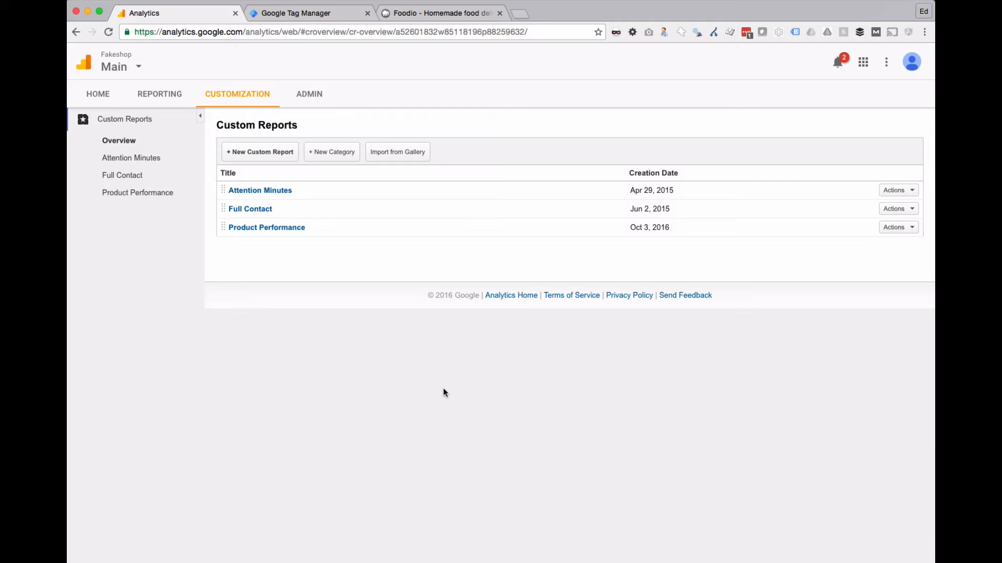
# Step: Open the Product Performance custom report for editing in Analytics and review its metrics and dimension drilldowns
pyautogui.click(297, 229)
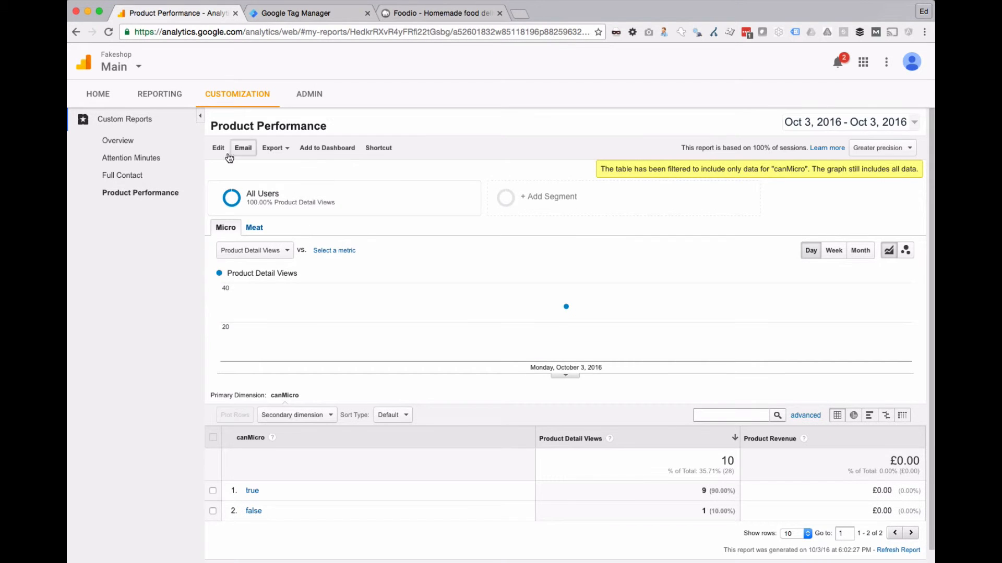
pyautogui.click(220, 152)
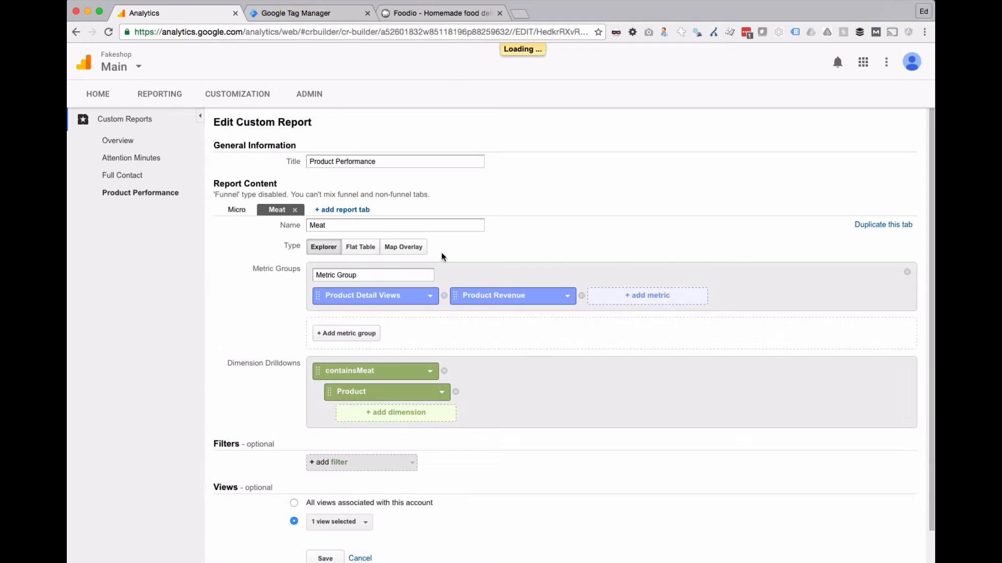
pyautogui.scroll(-1, 441, 256)
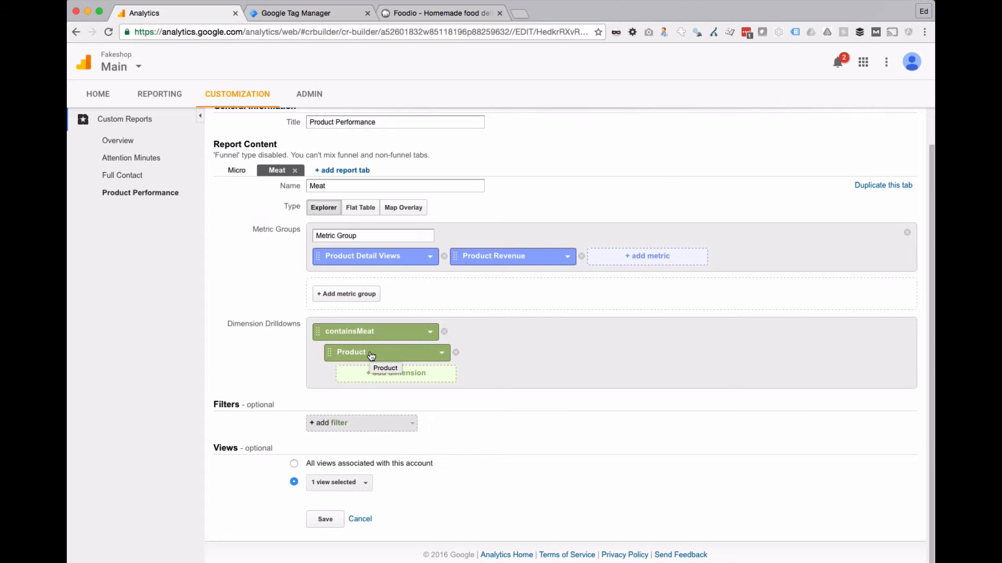
# Step: Open the l.ee.productDetailView variable in Tag Manager to review the dimension1 and dimension2 keys in its script
pyautogui.click(308, 11)
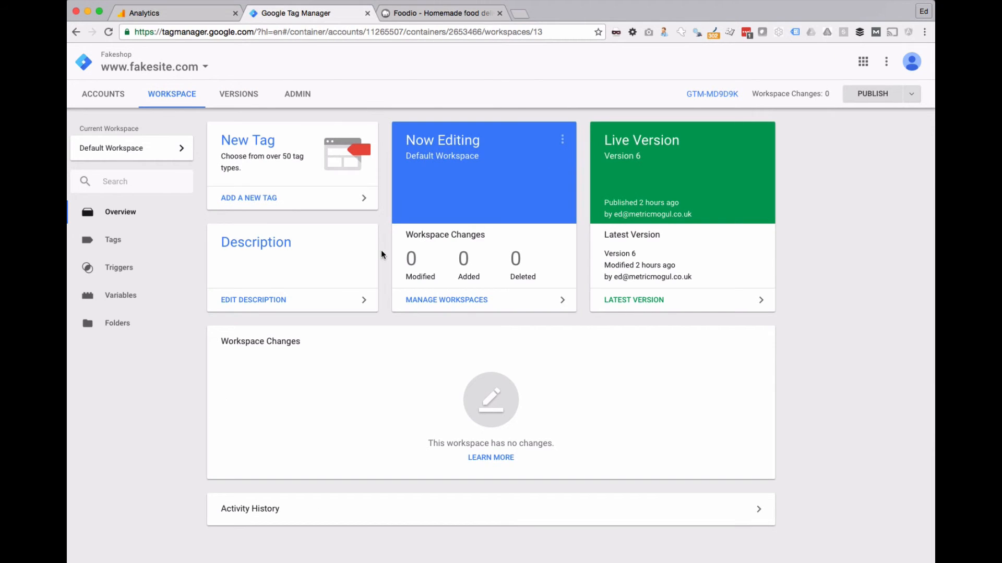
pyautogui.click(124, 242)
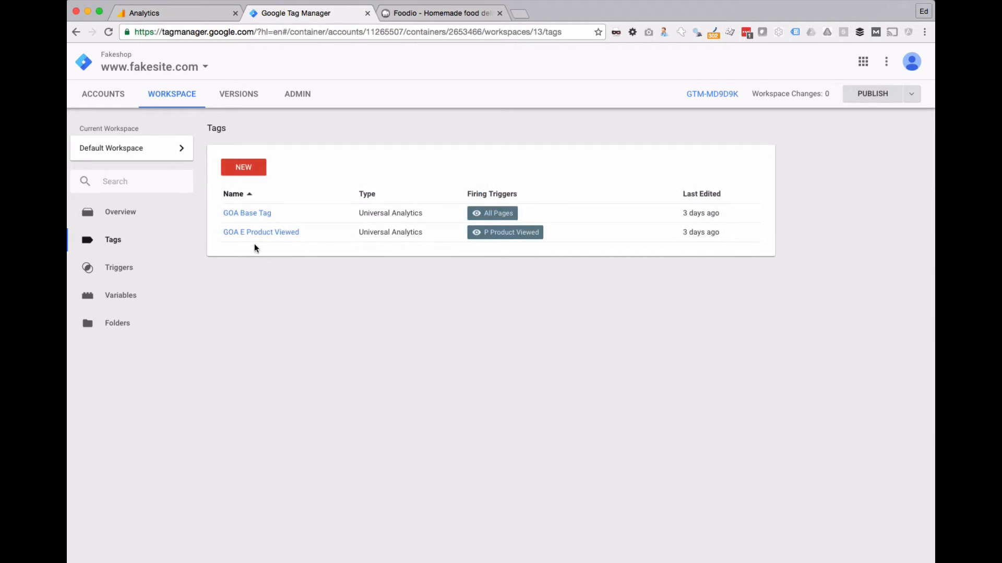
pyautogui.click(251, 231)
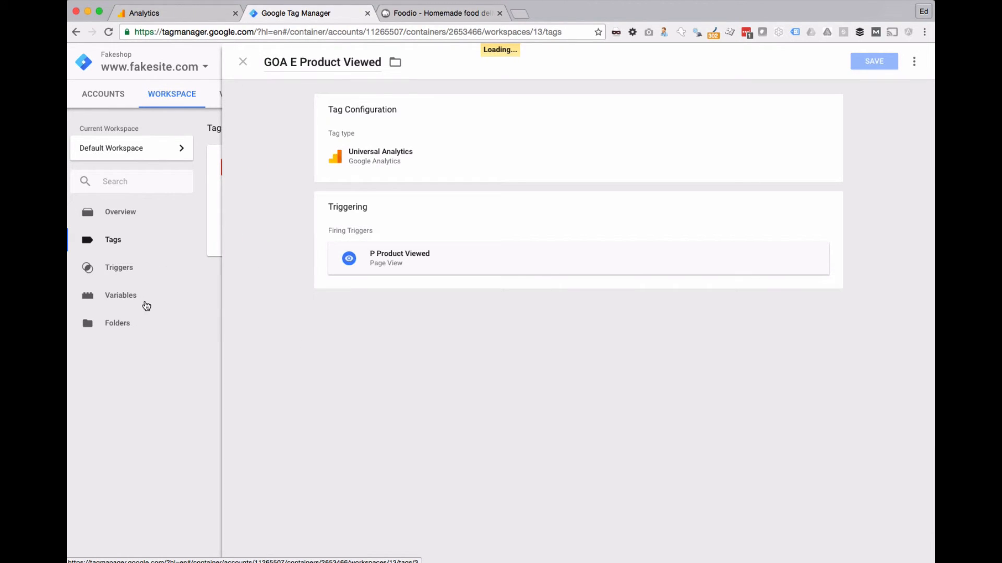
pyautogui.click(144, 308)
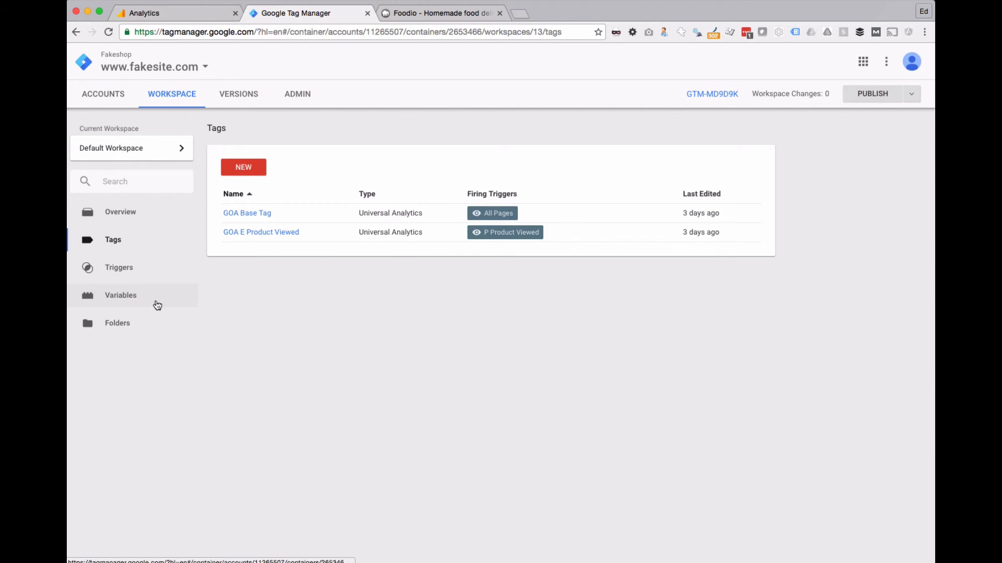
pyautogui.click(139, 307)
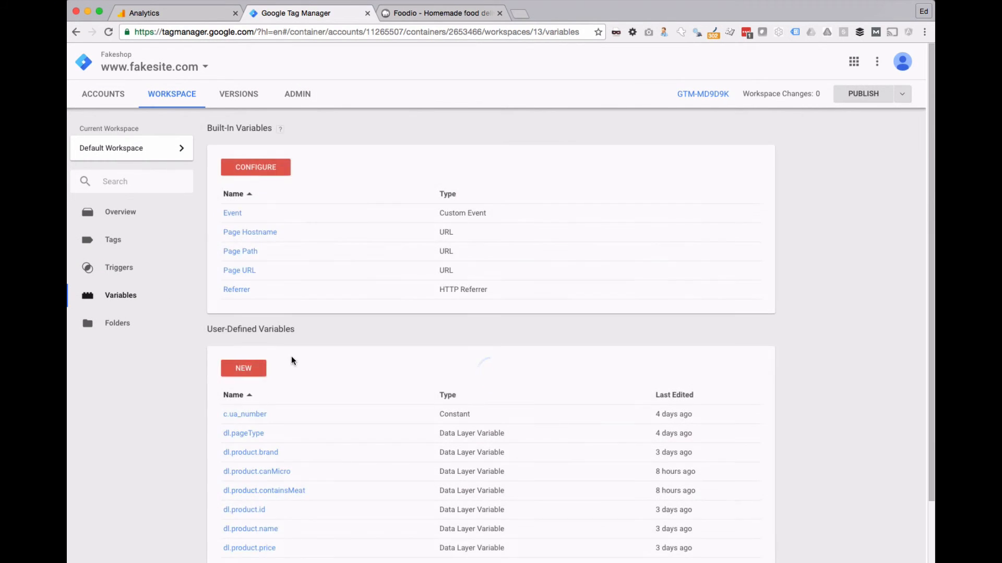
pyautogui.scroll(-2, 281, 376)
pyautogui.click(270, 516)
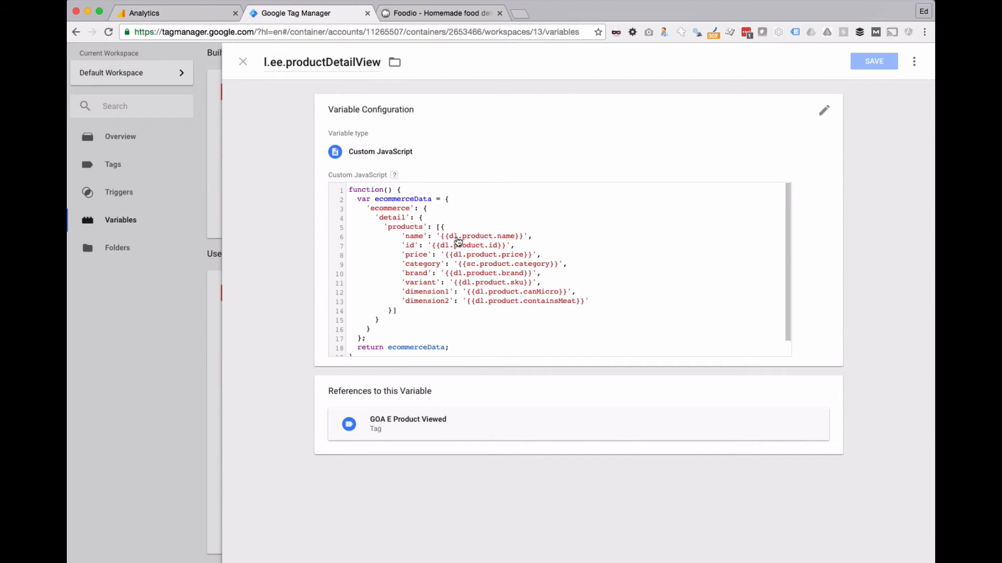
# Step: Compare the Meat report's metrics and dimension drilldowns in Analytics with the product keys in the Tag Manager script
pyautogui.click(156, 13)
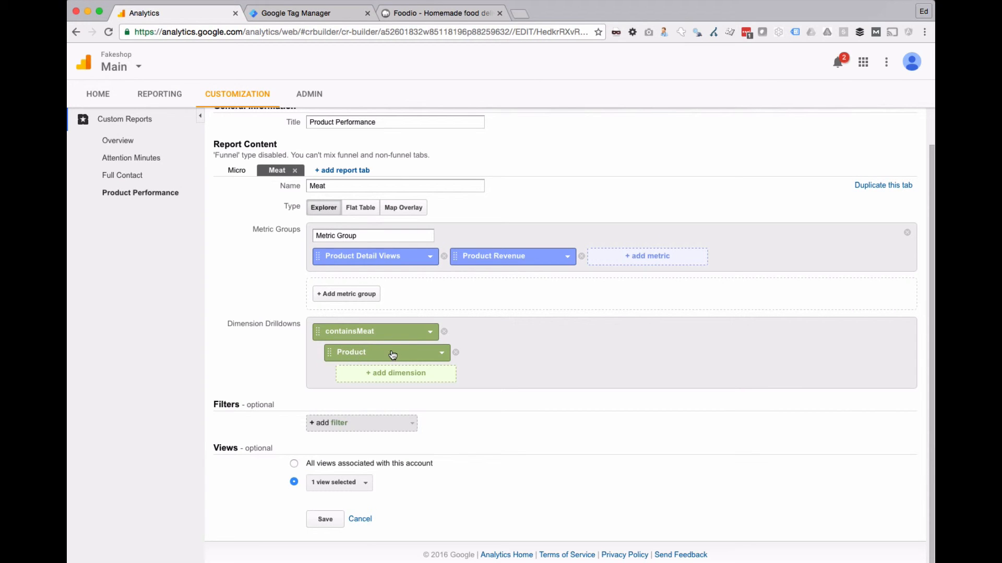
pyautogui.click(308, 13)
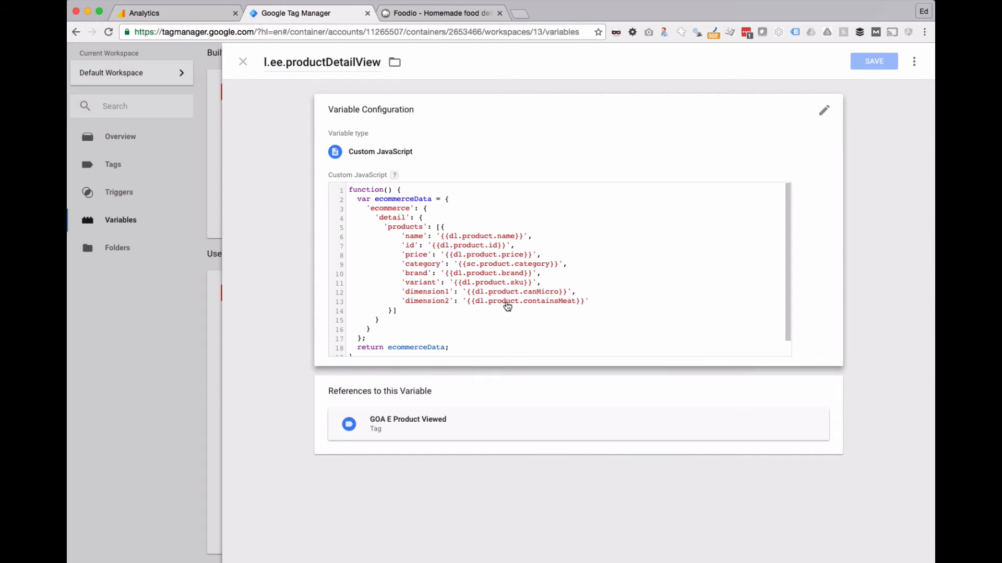
pyautogui.click(188, 14)
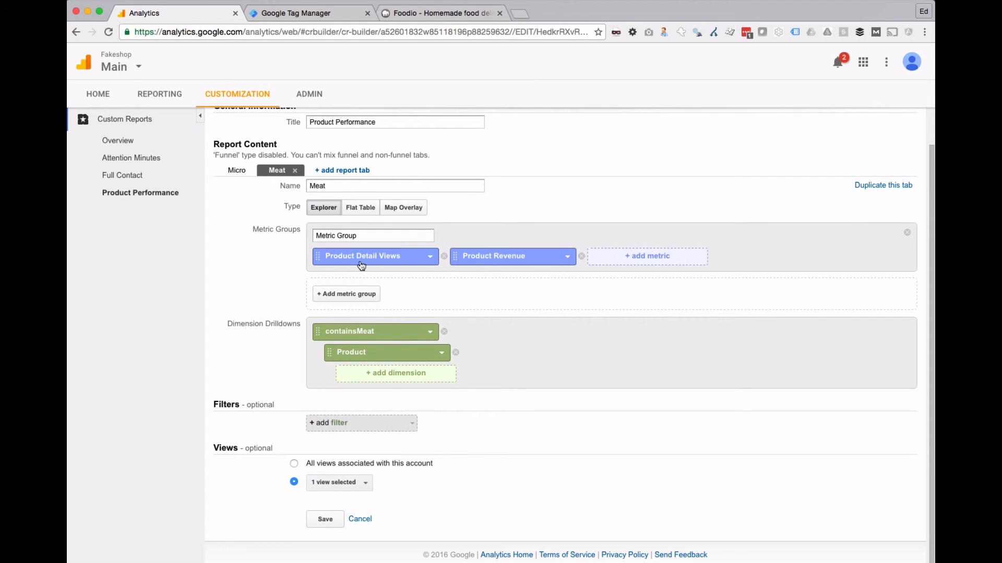
pyautogui.click(265, 15)
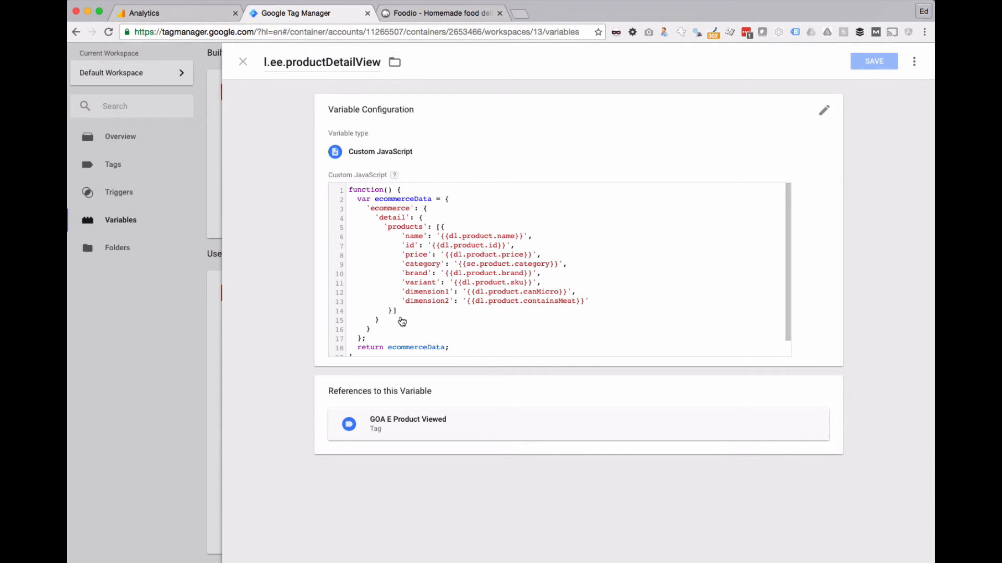
pyautogui.click(172, 13)
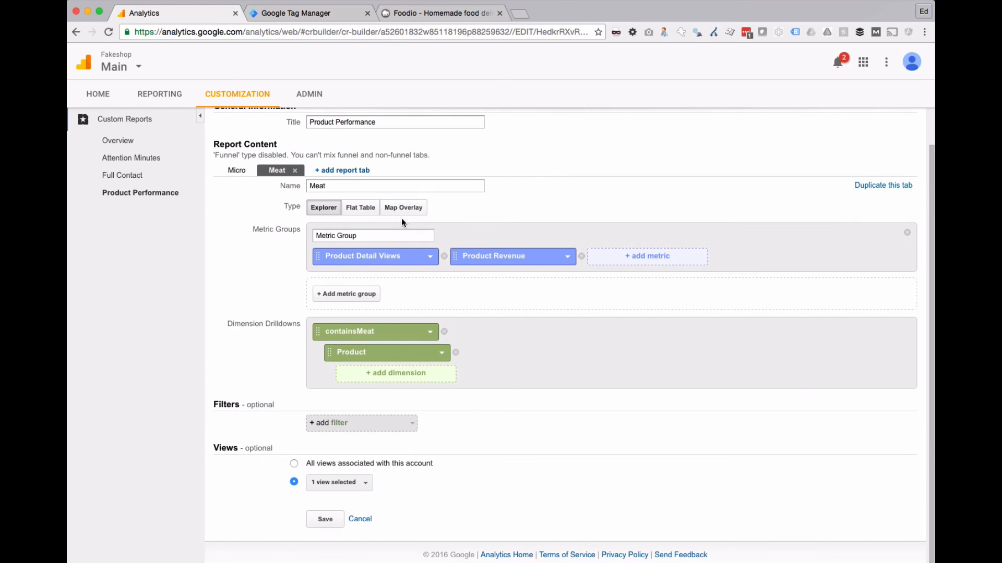
# Step: Review the Micro and Meat configurations of the Product Performance custom report and save the report
pyautogui.click(237, 168)
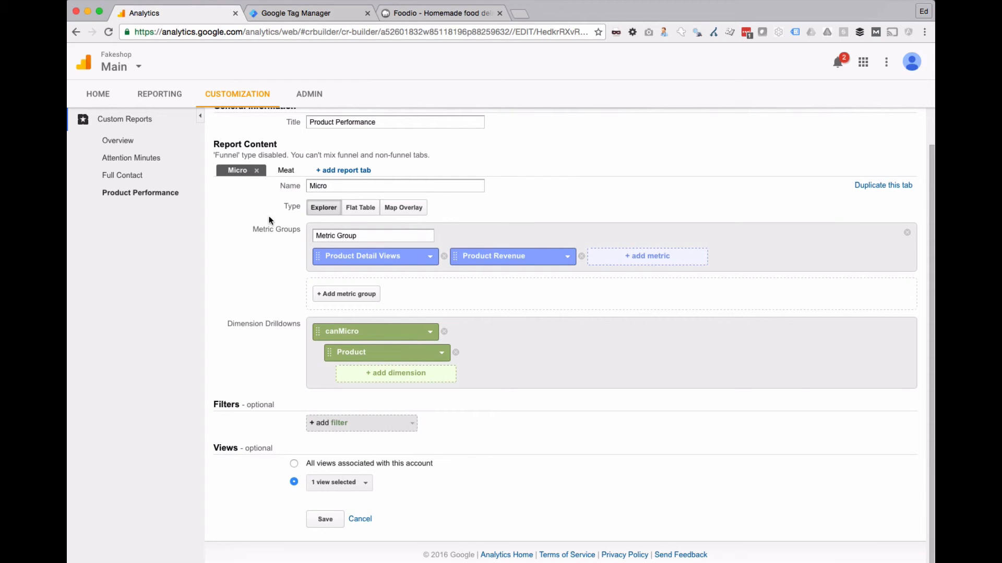
pyautogui.click(282, 173)
pyautogui.click(237, 173)
pyautogui.click(327, 519)
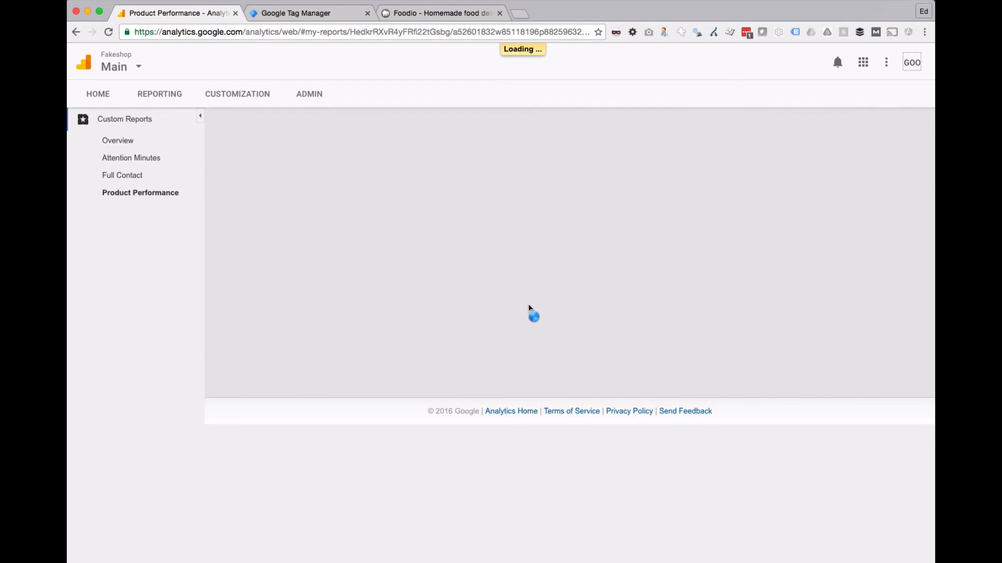
# Step: Drill into the 'true' value of canMicro in the Product Performance report to view its products
pyautogui.scroll(-1, 528, 308)
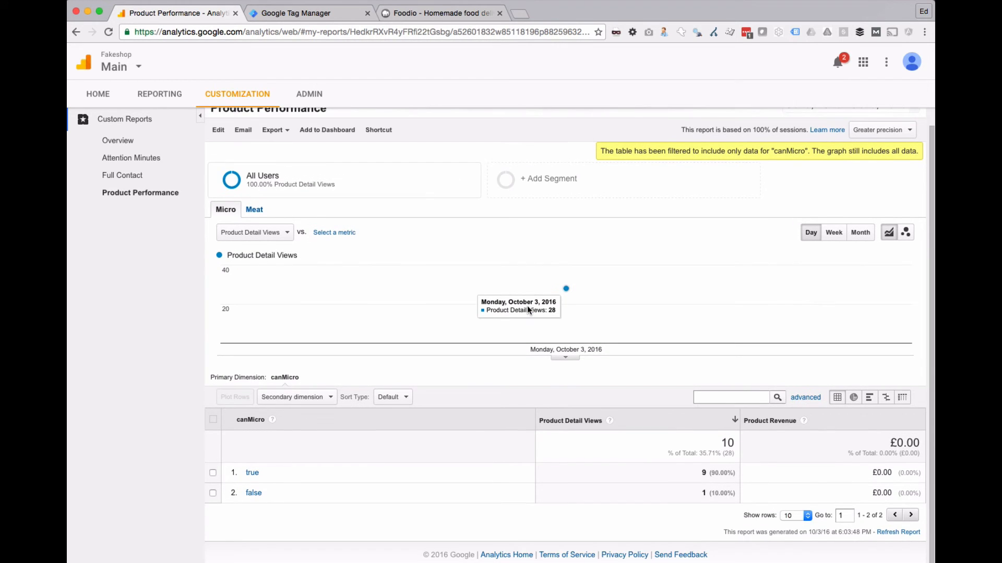
pyautogui.click(251, 473)
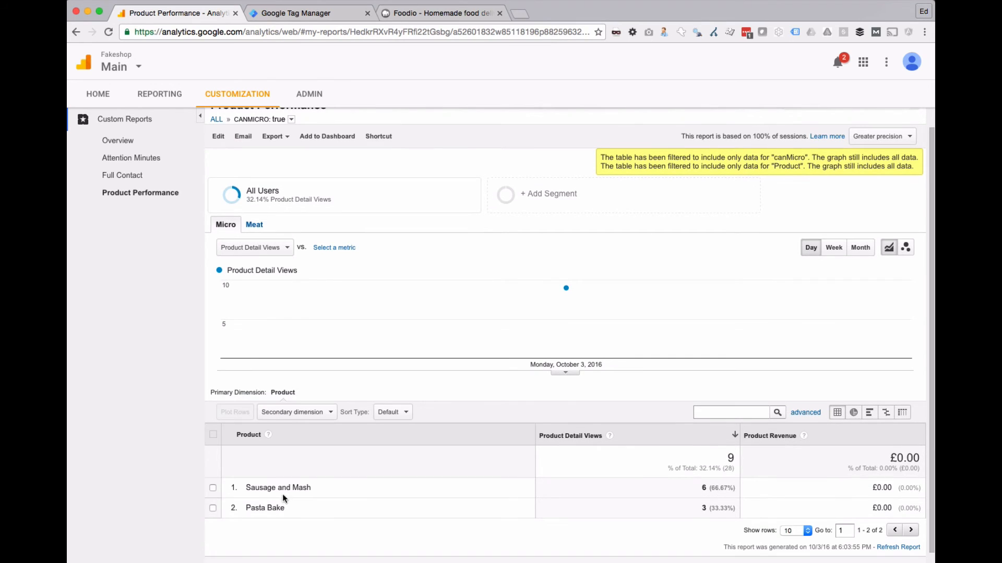
pyautogui.moveTo(264, 488); pyautogui.dragTo(370, 491)
pyautogui.click(373, 491)
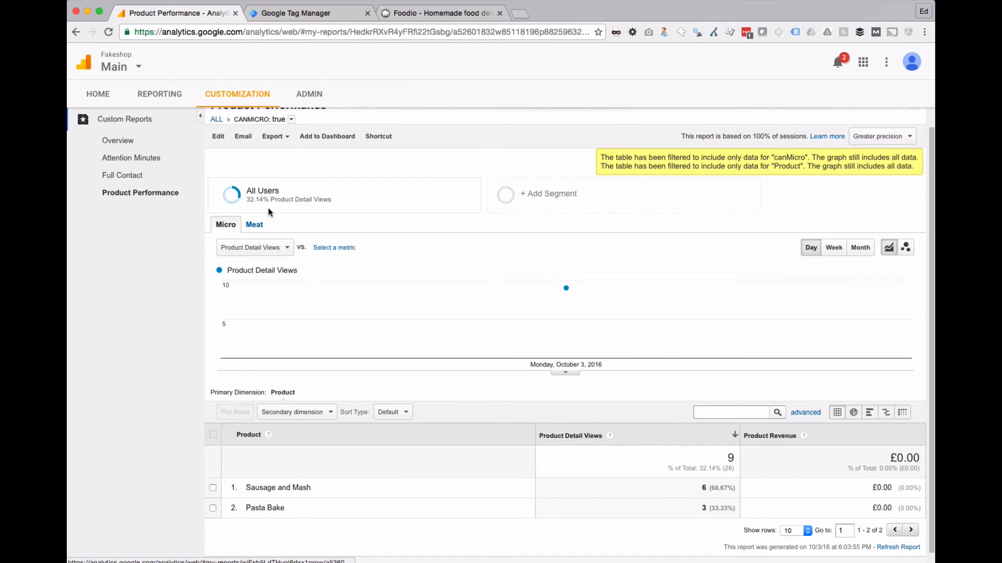
# Step: Open the standard Product Performance report in the Ecommerce conversion reports
pyautogui.click(159, 94)
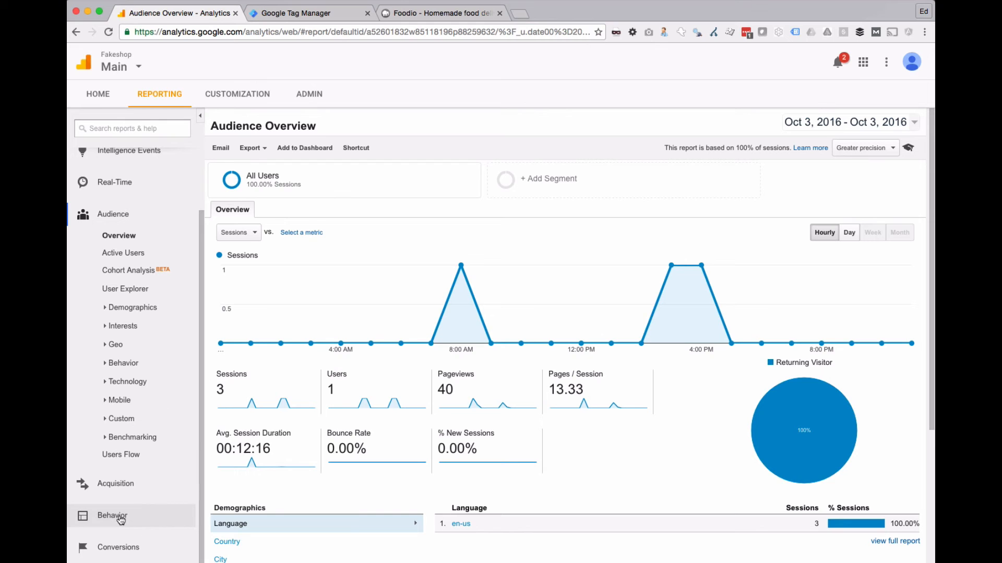
pyautogui.click(120, 548)
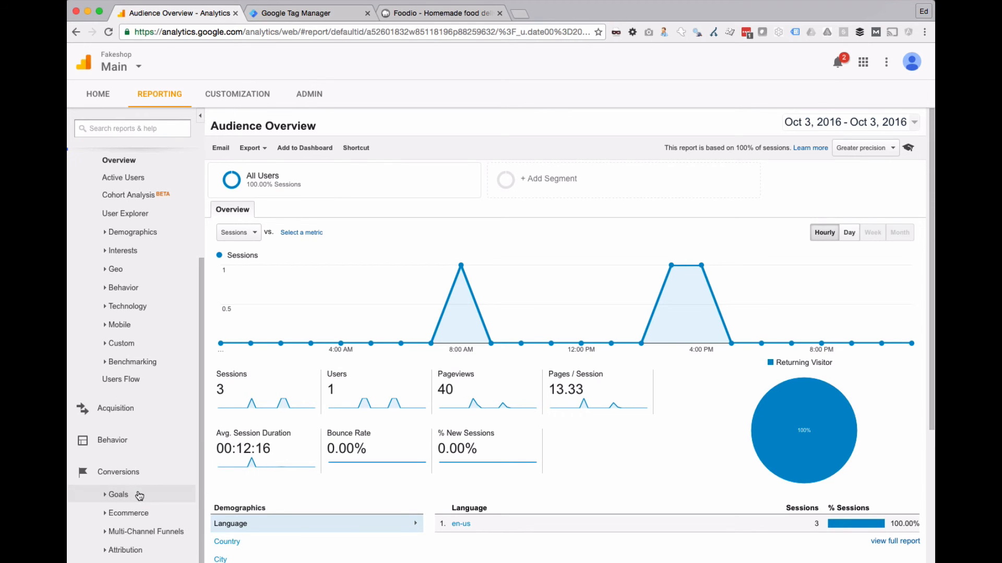
pyautogui.click(137, 513)
pyautogui.click(145, 461)
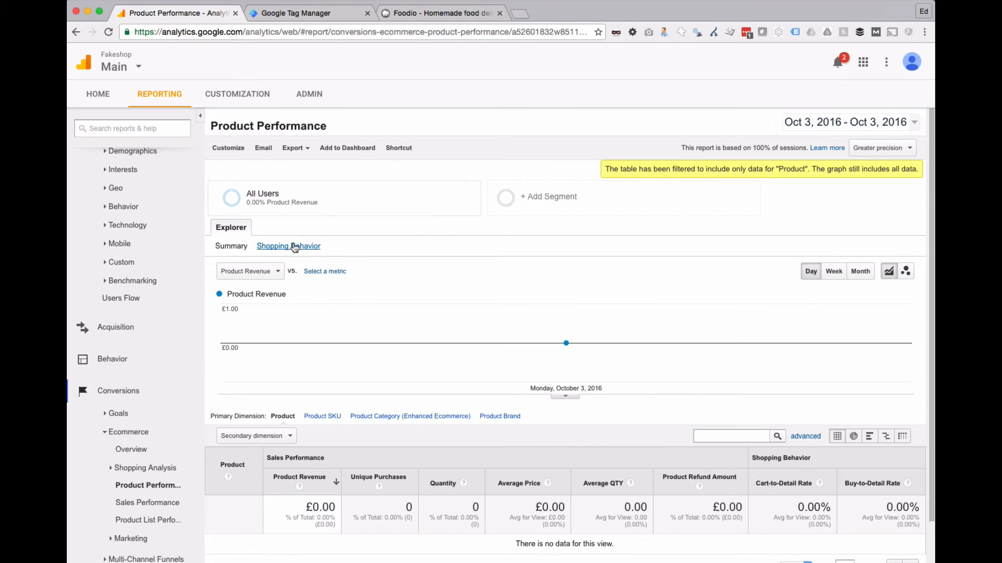
# Step: Show the Product Performance report's Shopping Behavior metrics by Product SKU and compare the dimension with the product keys in the Tag Manager script
pyautogui.click(290, 247)
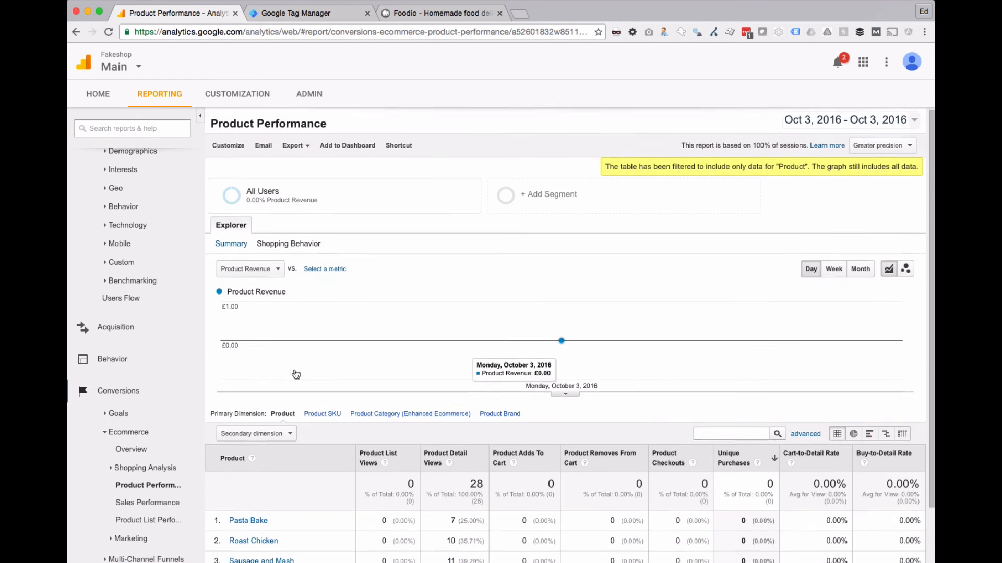
pyautogui.scroll(-2, 313, 357)
pyautogui.click(322, 346)
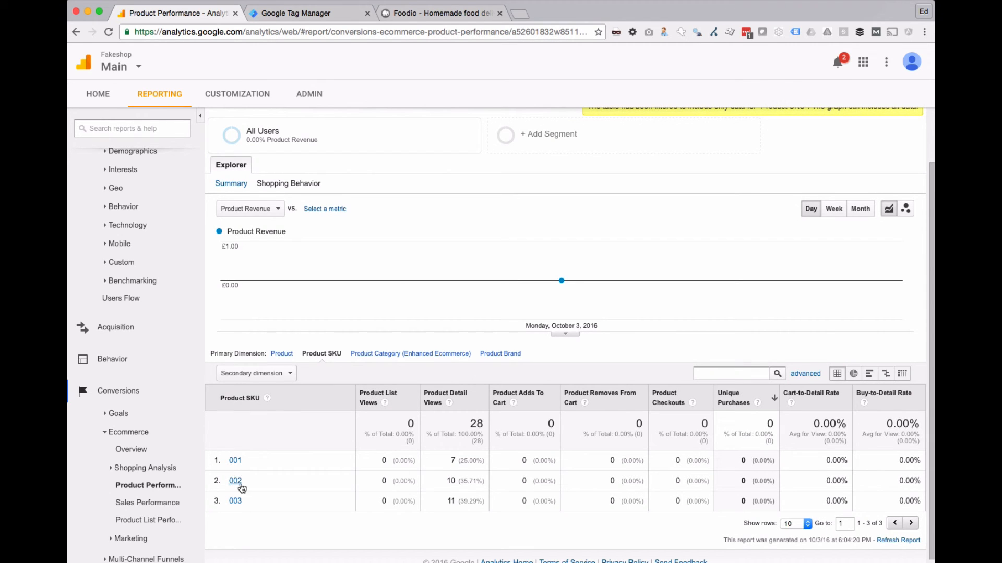
pyautogui.click(323, 16)
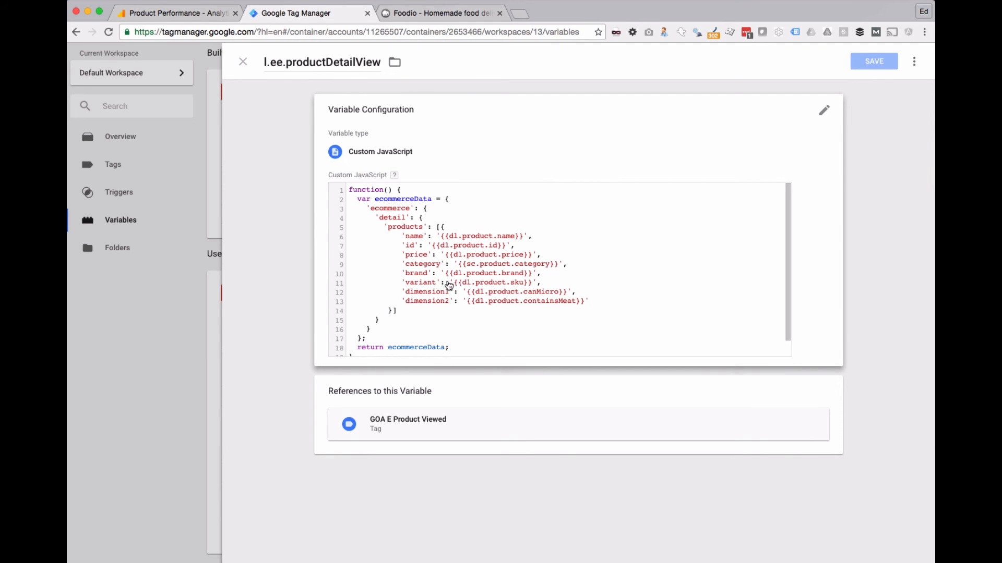
pyautogui.click(207, 16)
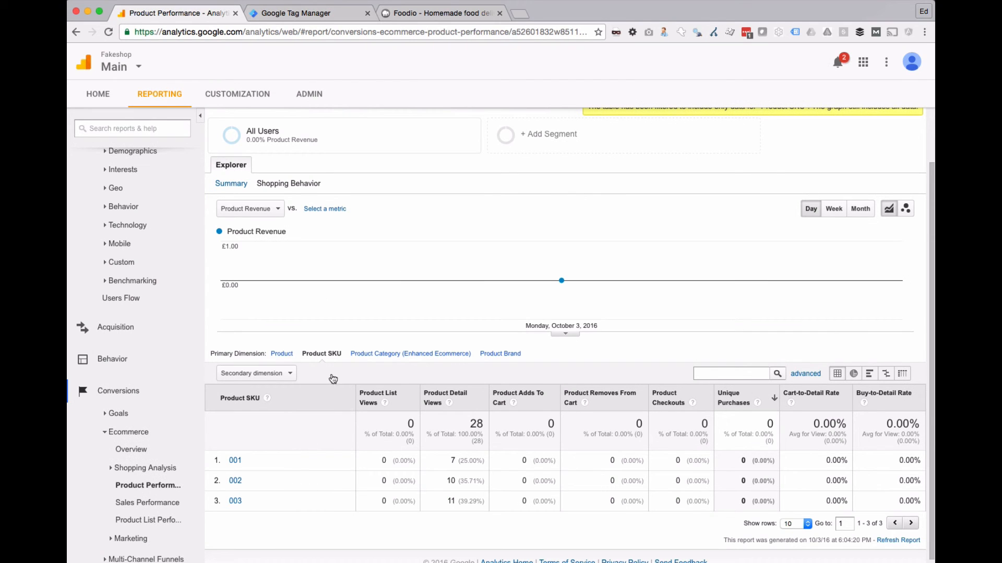
# Step: Group the report by Product Category (Enhanced Ecommerce) and compare it with the category key in the Tag Manager script
pyautogui.click(383, 354)
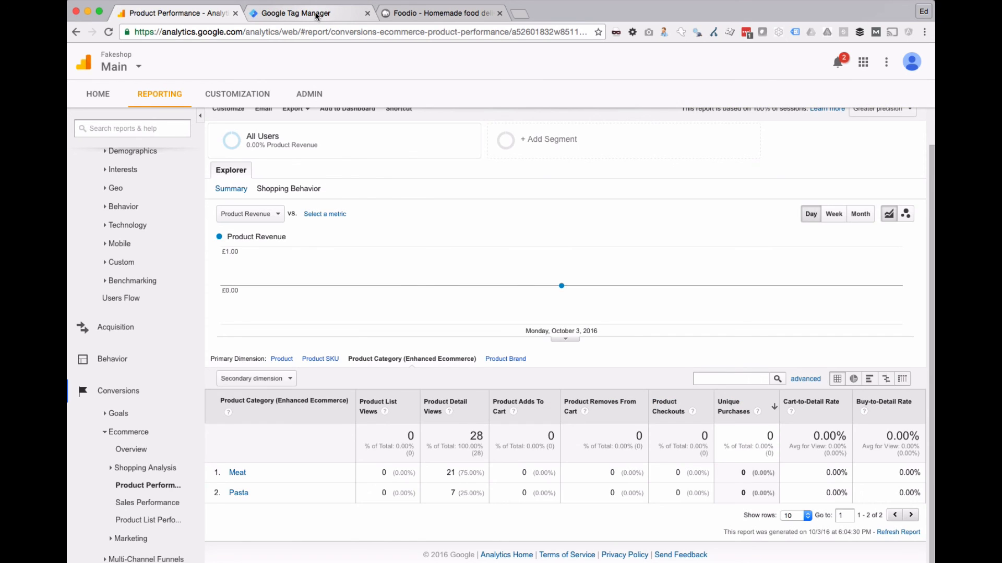
pyautogui.click(324, 16)
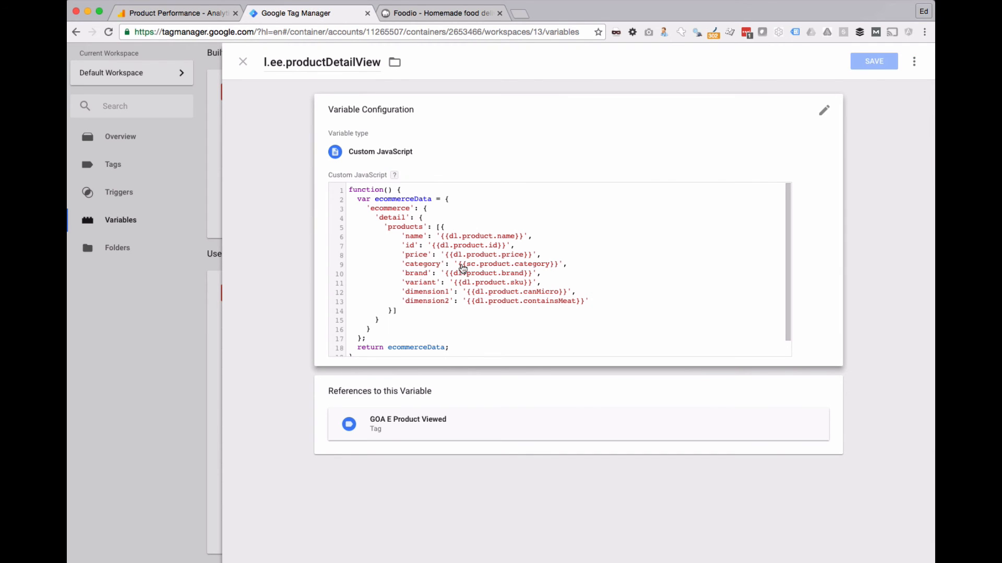
pyautogui.click(205, 17)
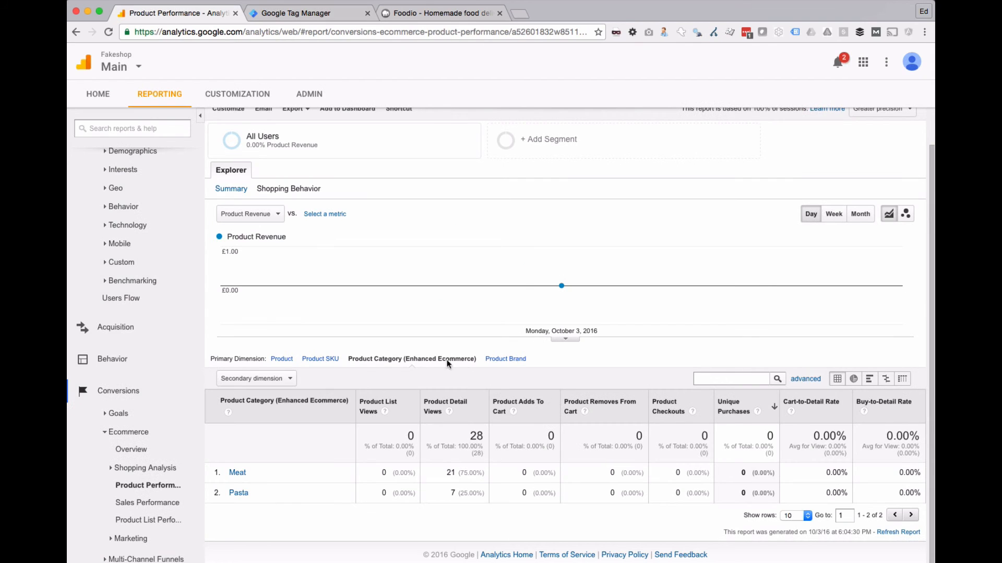
# Step: Group the report by Product Brand with canMicro as the secondary dimension and examine each brand's product detail views
pyautogui.click(506, 359)
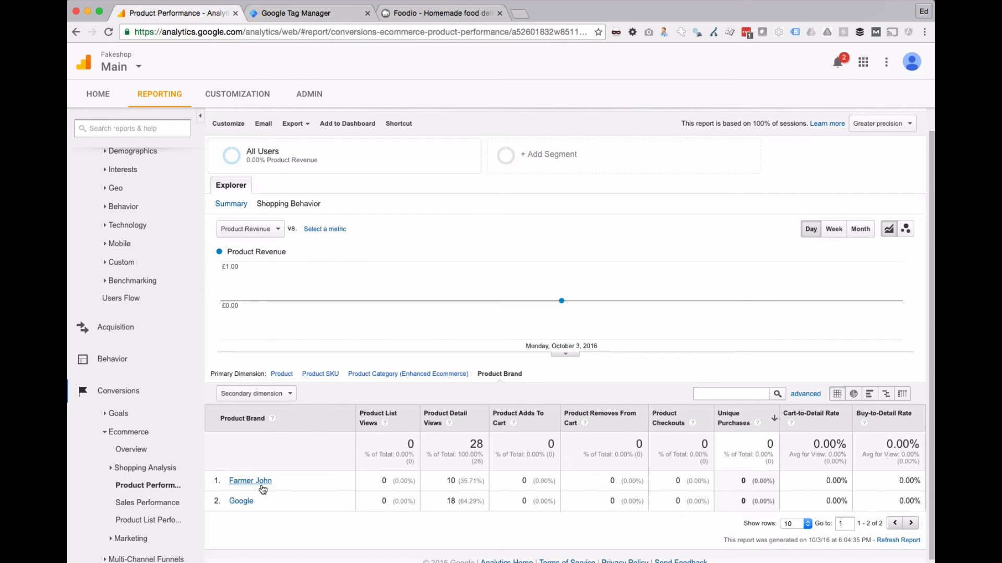
pyautogui.click(277, 398)
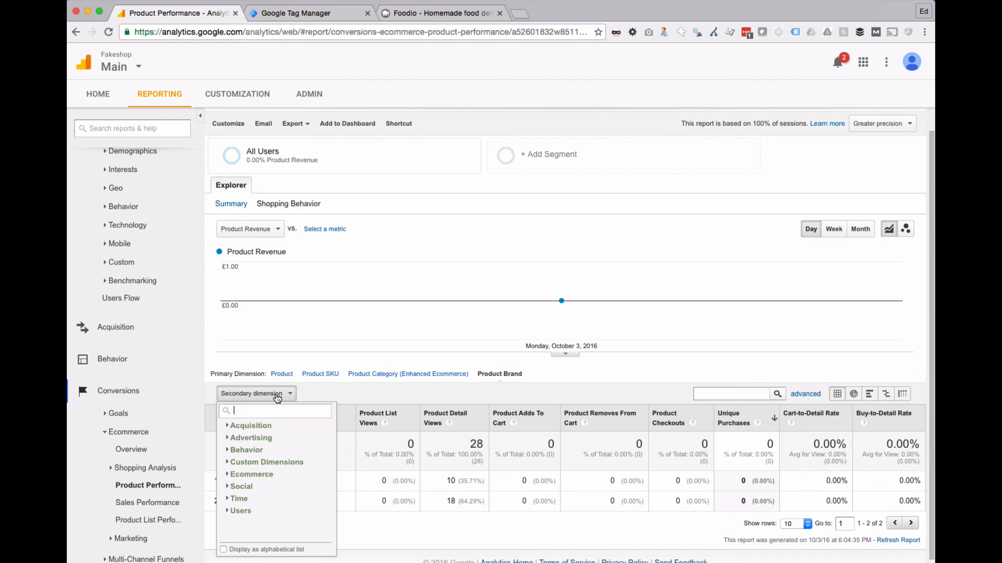
pyautogui.click(281, 462)
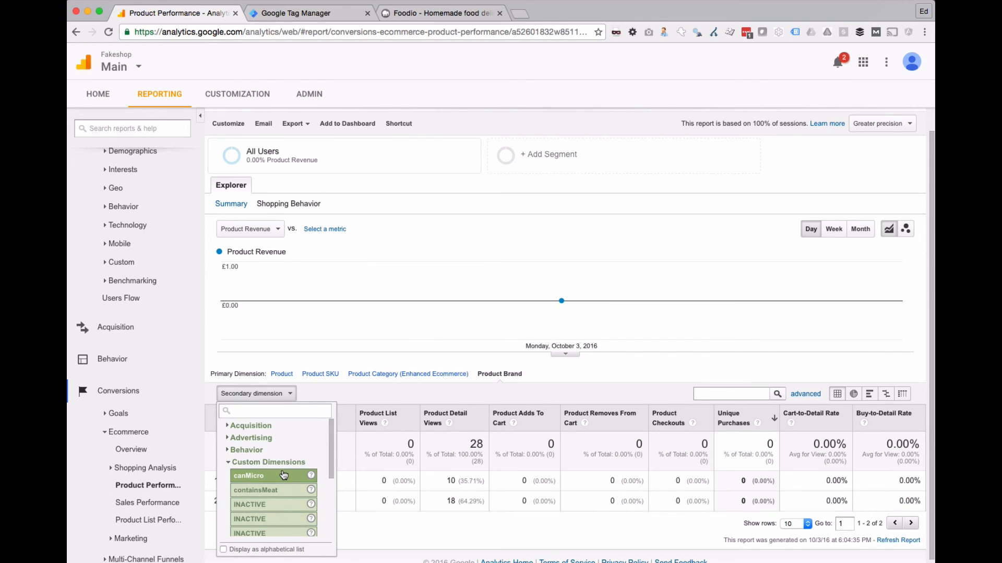
pyautogui.click(247, 476)
pyautogui.scroll(-1, 287, 414)
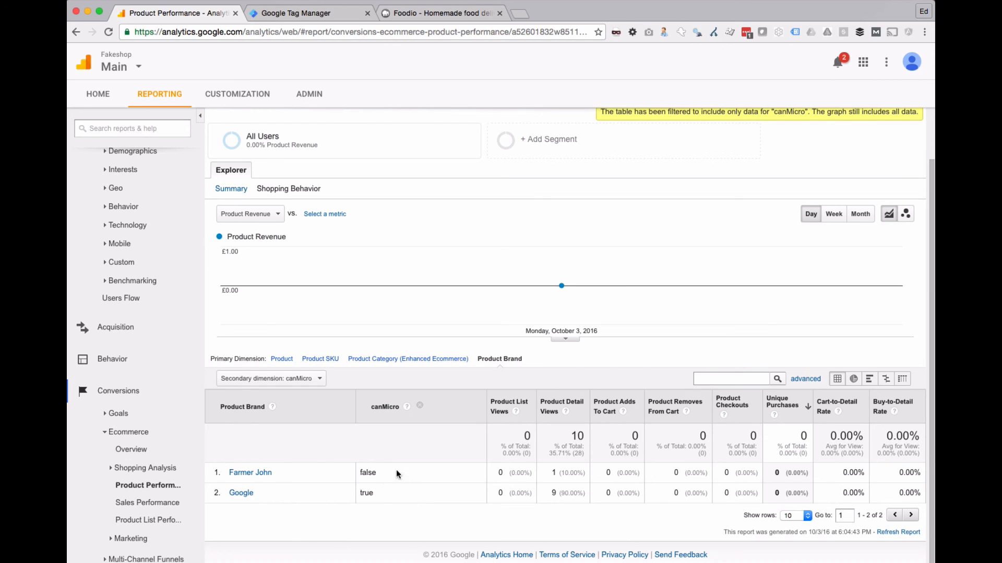
pyautogui.moveTo(557, 474); pyautogui.dragTo(555, 493)
pyautogui.click(555, 491)
# Step: Change the secondary dimension to the custom dimension containsMeat and examine the brand breakdown
pyautogui.click(302, 383)
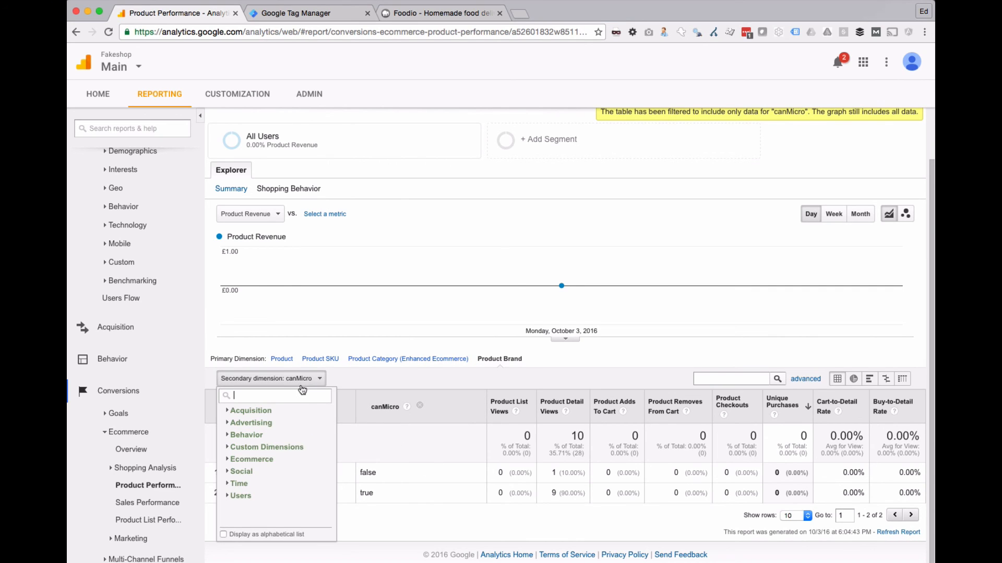
pyautogui.click(290, 448)
pyautogui.click(289, 461)
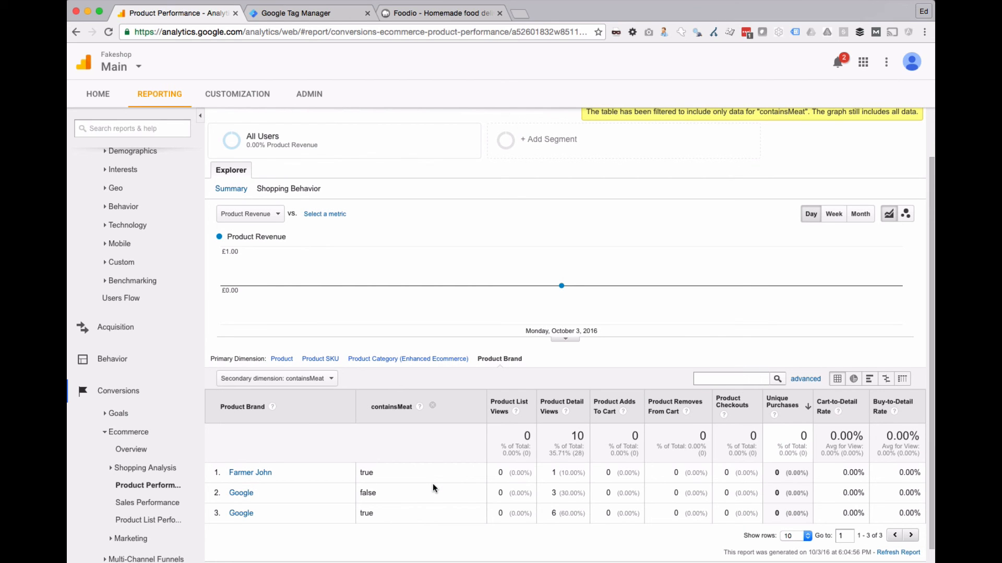
pyautogui.scroll(2, 433, 484)
pyautogui.scroll(-3, 434, 484)
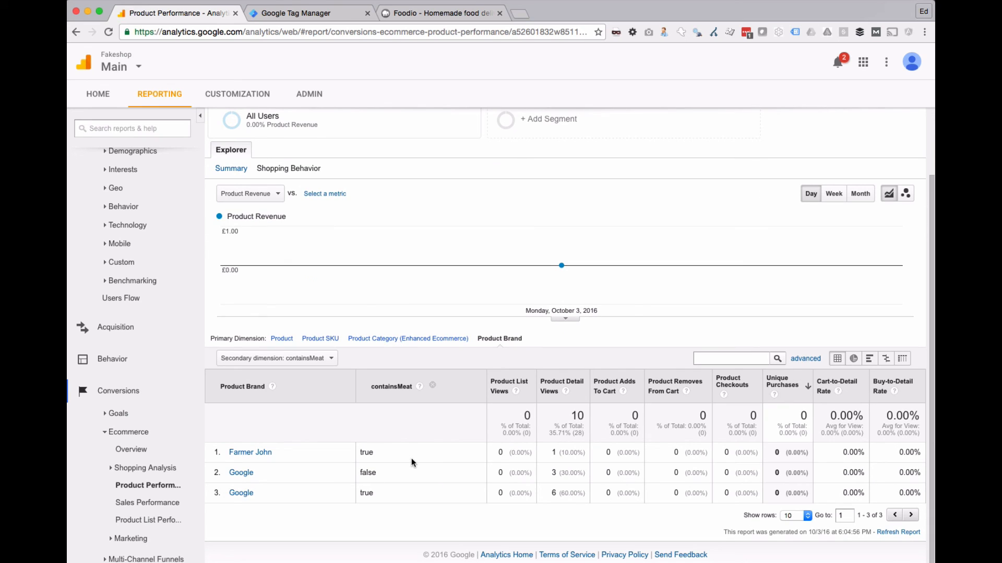
# Step: Remove the containsMeat secondary dimension from the Product Brand table
pyautogui.click(432, 385)
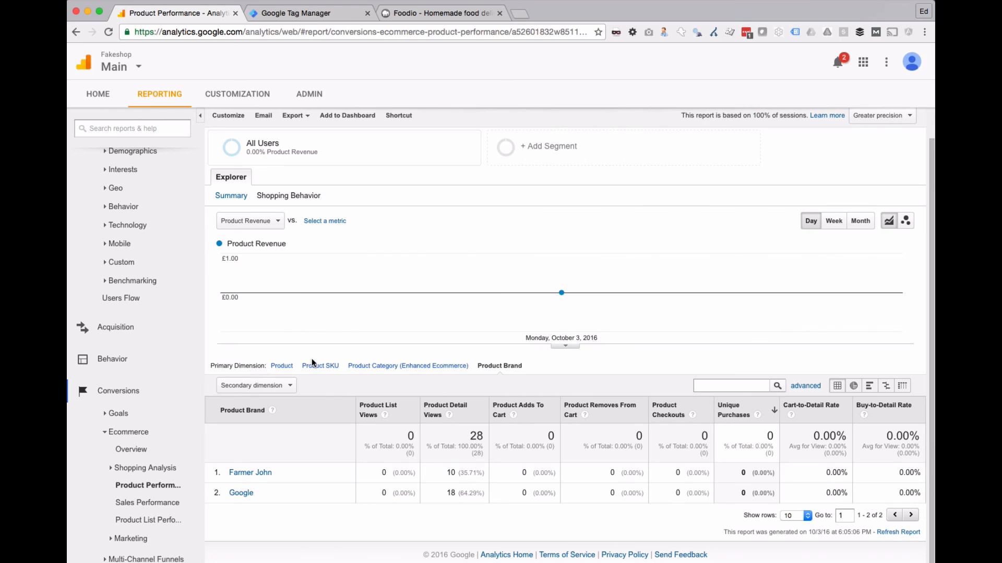
pyautogui.click(290, 386)
pyautogui.click(293, 390)
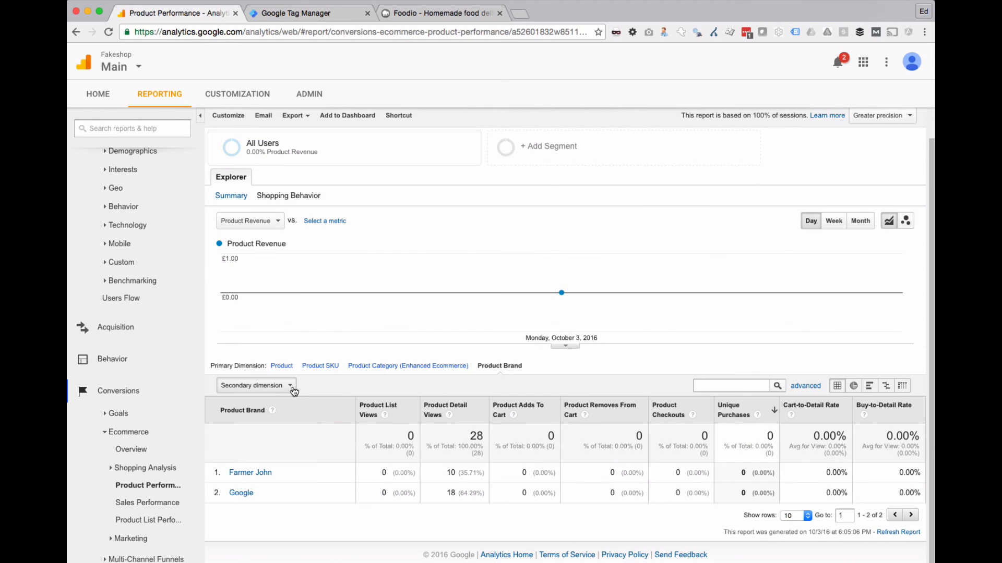
# Step: Open the Product Performance custom report and view its canMicro table
pyautogui.click(247, 95)
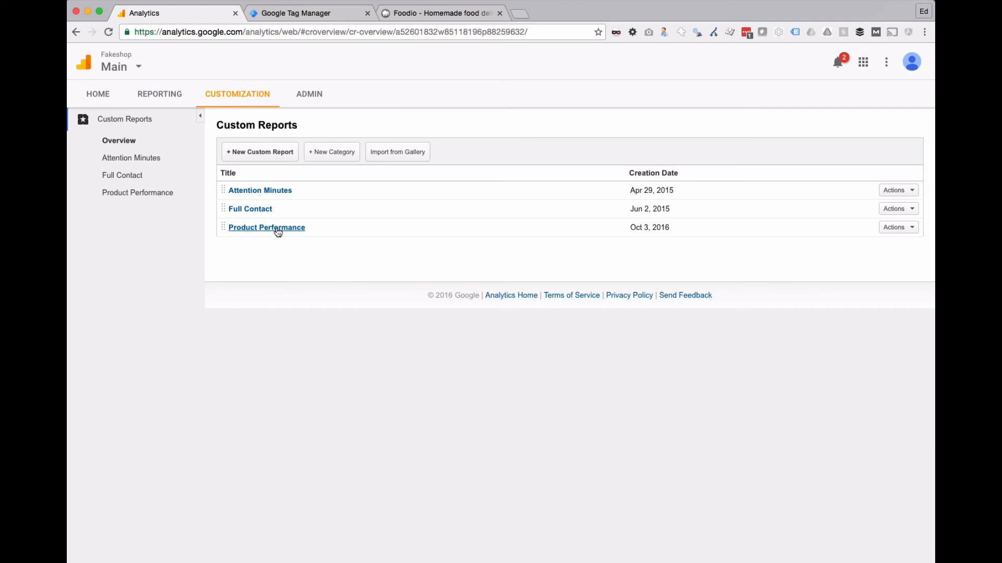
pyautogui.click(278, 230)
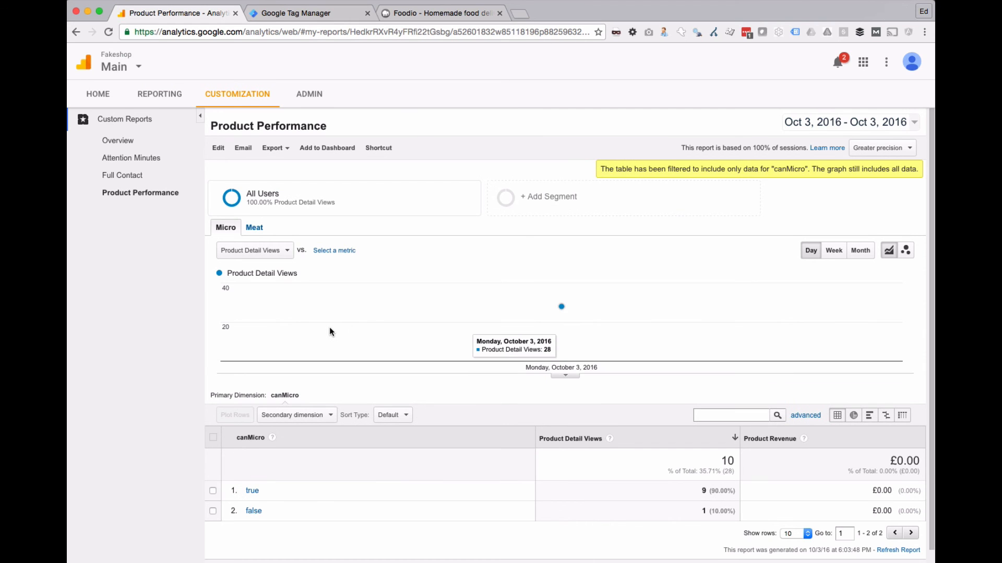
pyautogui.scroll(-1, 329, 327)
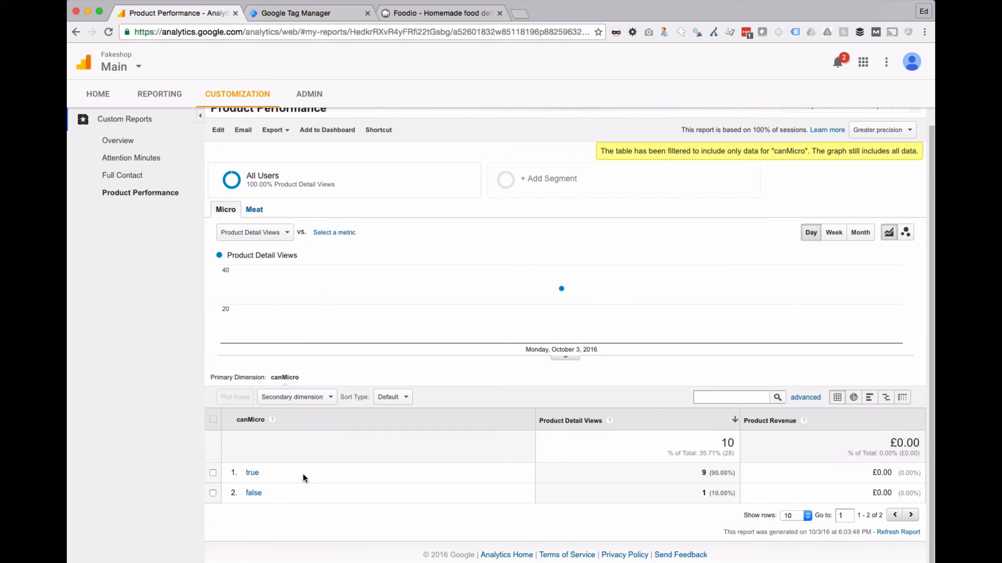